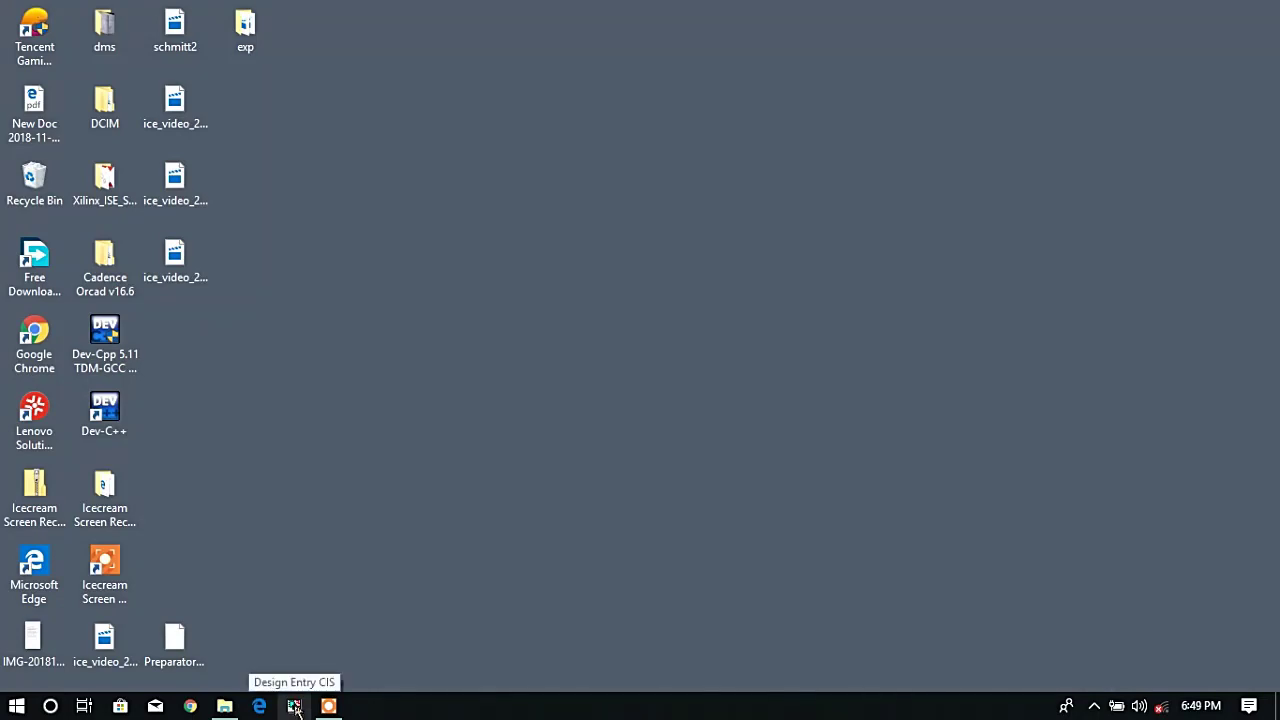
Open Design Entry CIS and start a new Analog or Mixed A/D project named rellexpt in C:\
left_click(295, 708)
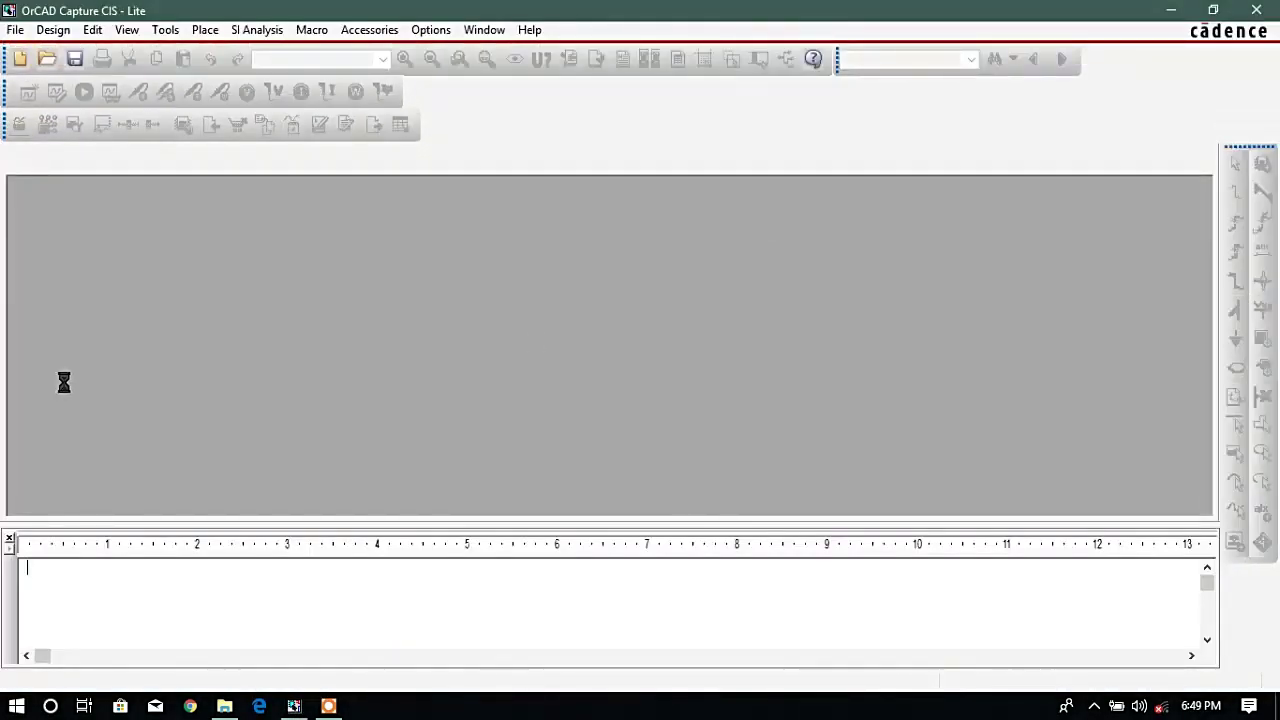
left_click(15, 30)
mouse_move(30, 57)
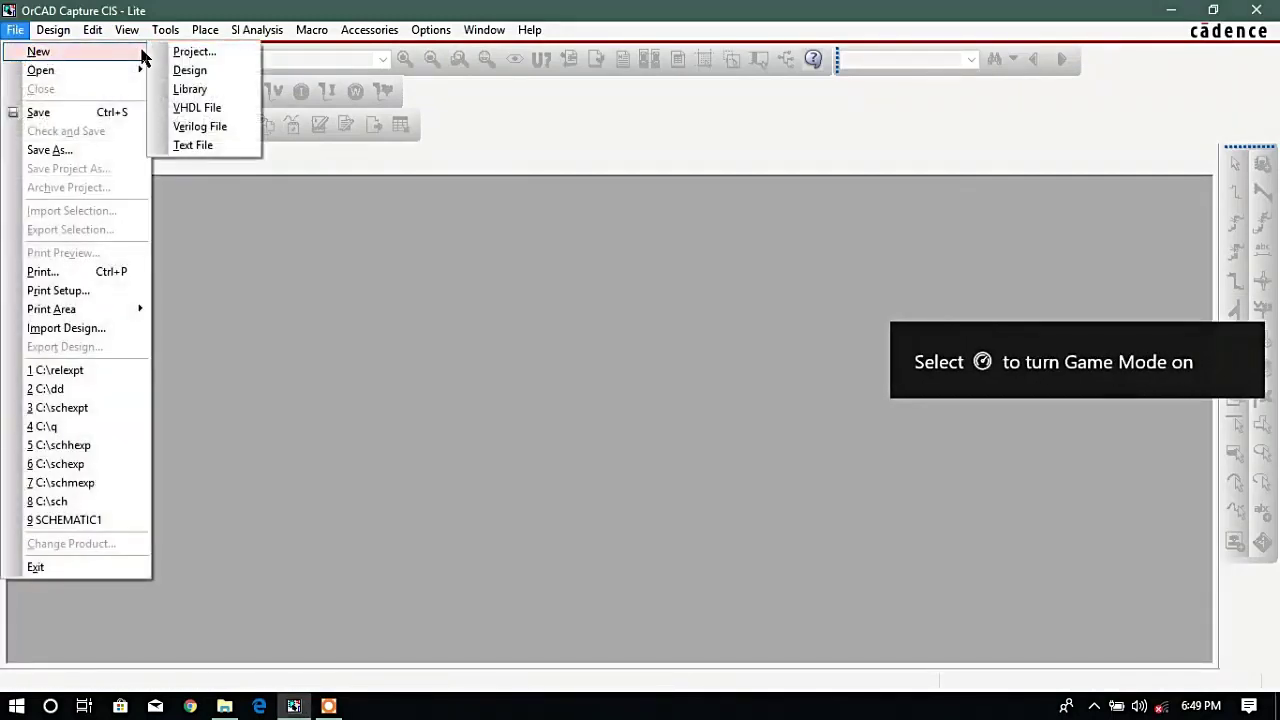
left_click(185, 53)
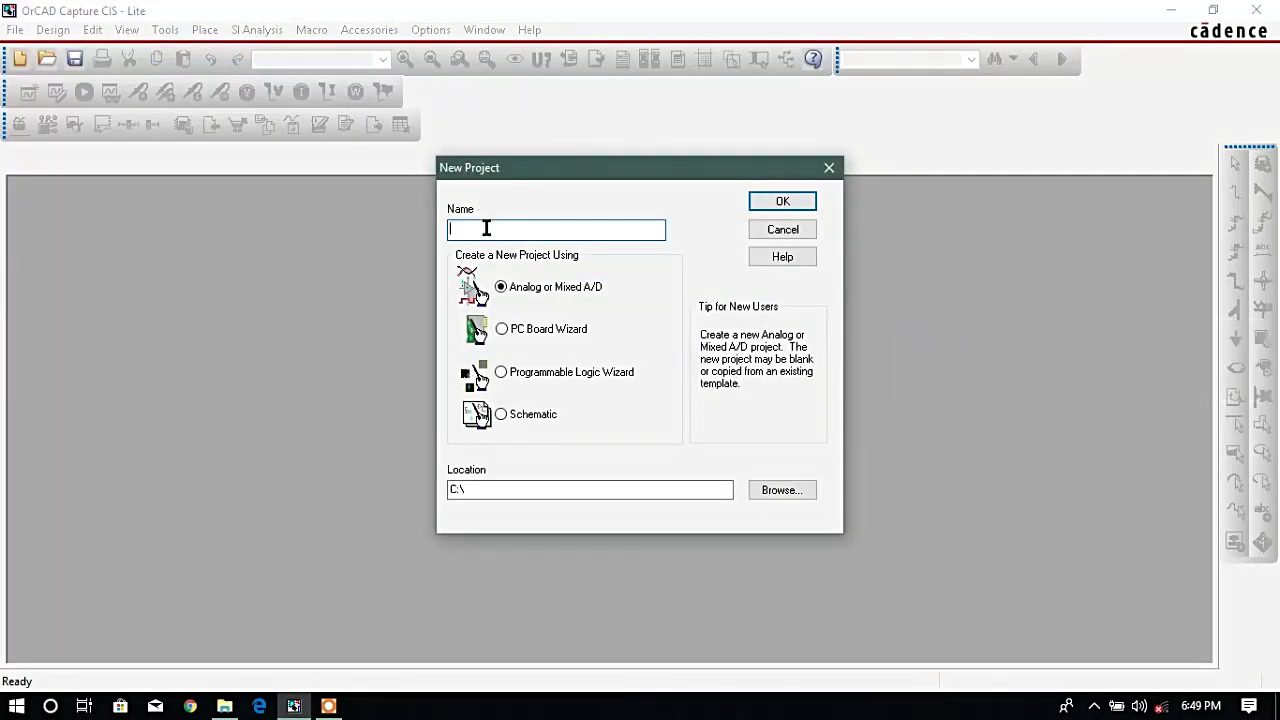
type("rellexpt")
left_click(780, 203)
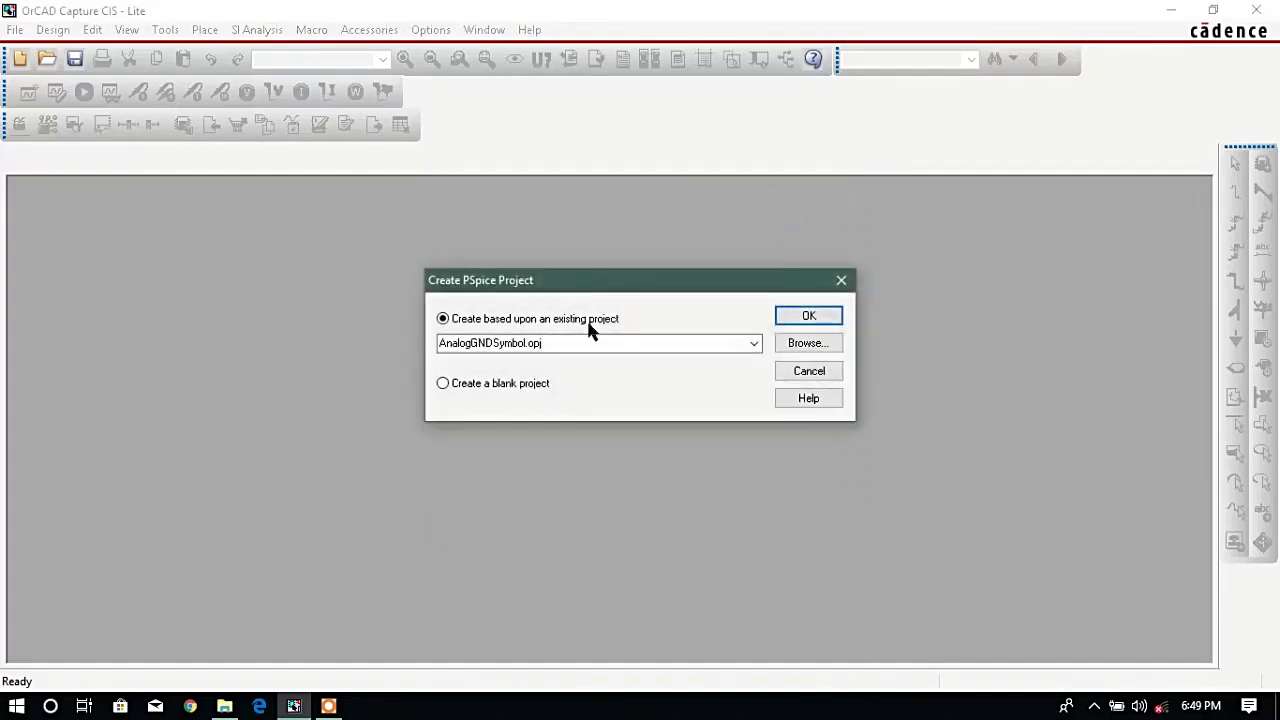
Create rellexpt as a blank PSpice project and maximize its schematic page window
left_click(483, 388)
left_click(809, 316)
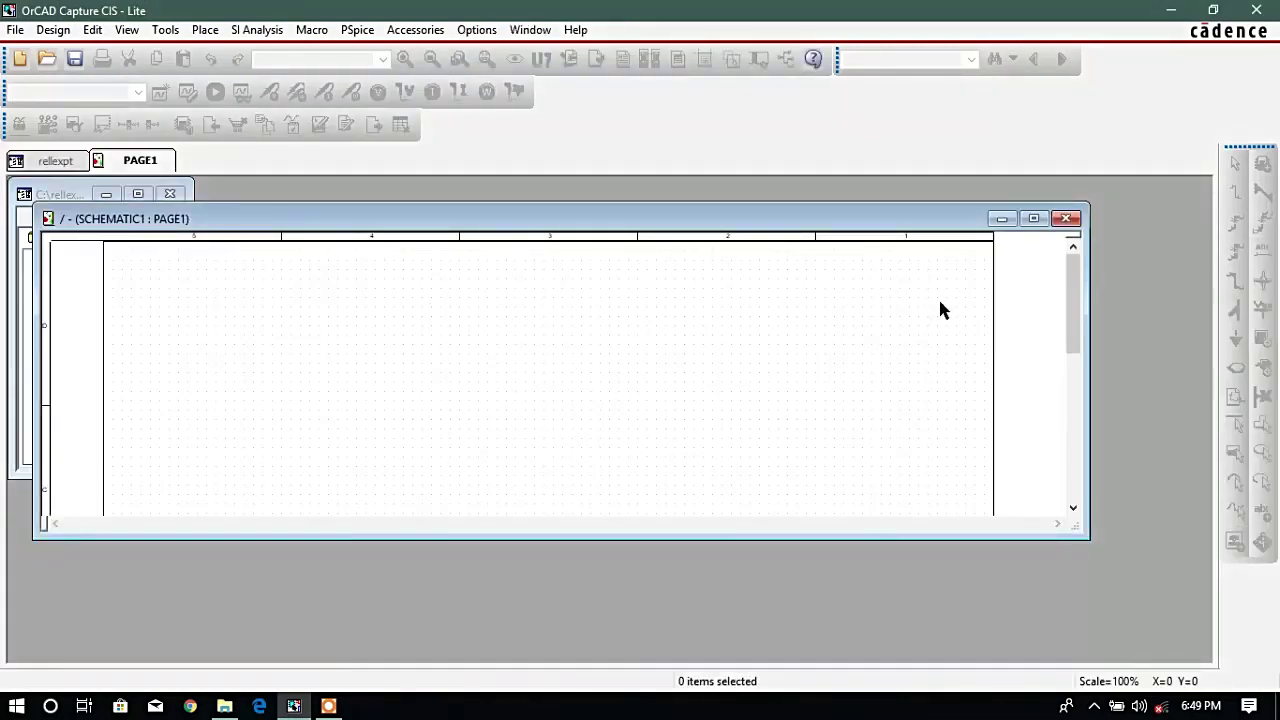
left_click(1033, 218)
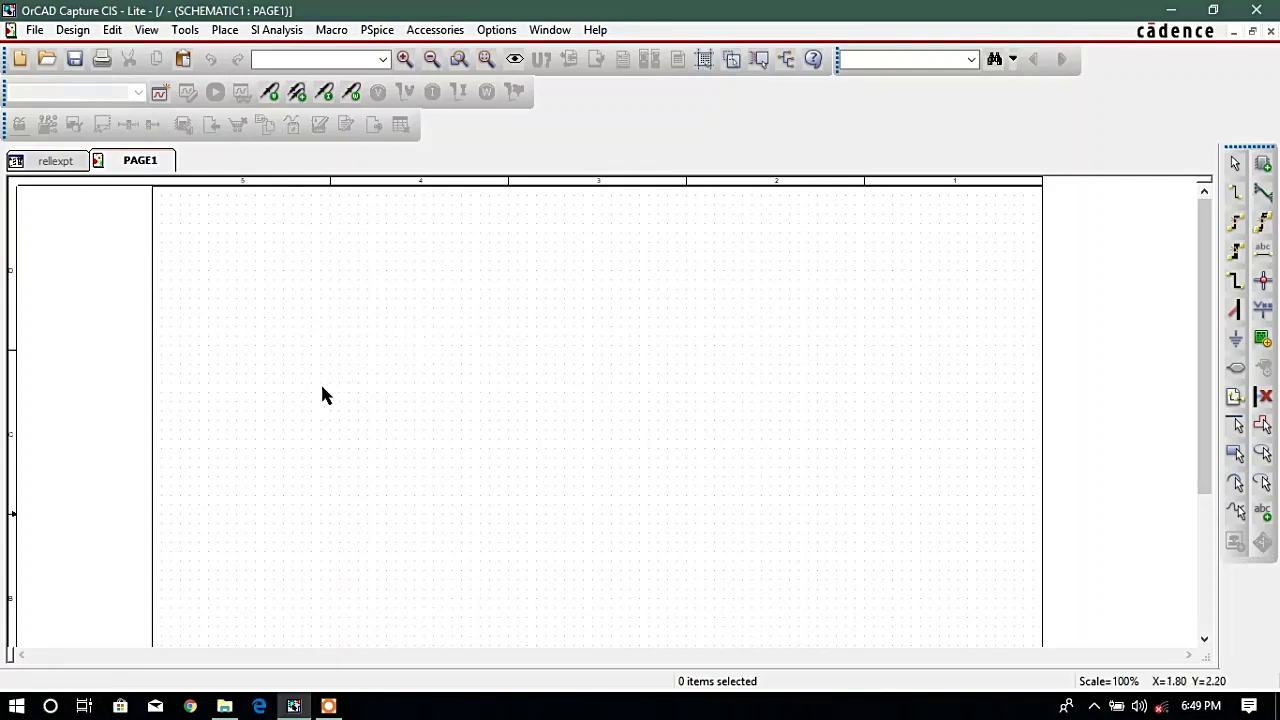
Place three PSpice resistors on the page: two side by side in the upper area and one below the second
left_click(224, 38)
mouse_move(242, 112)
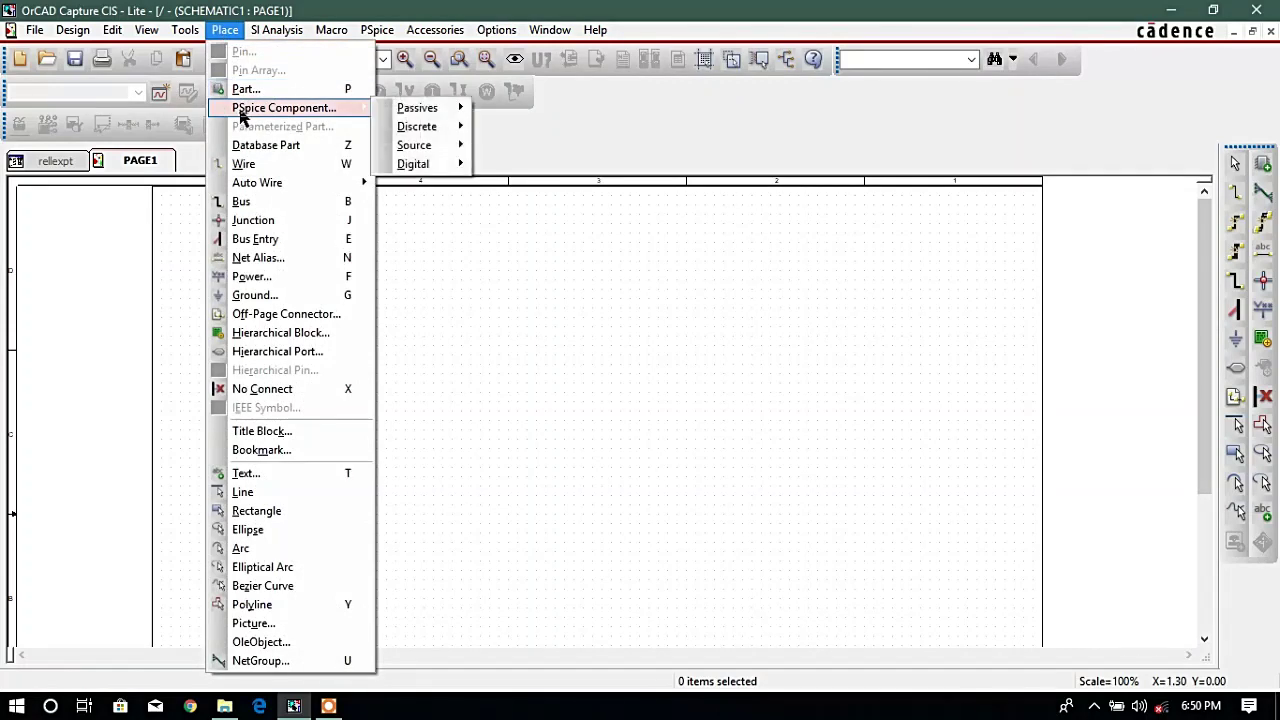
mouse_move(415, 115)
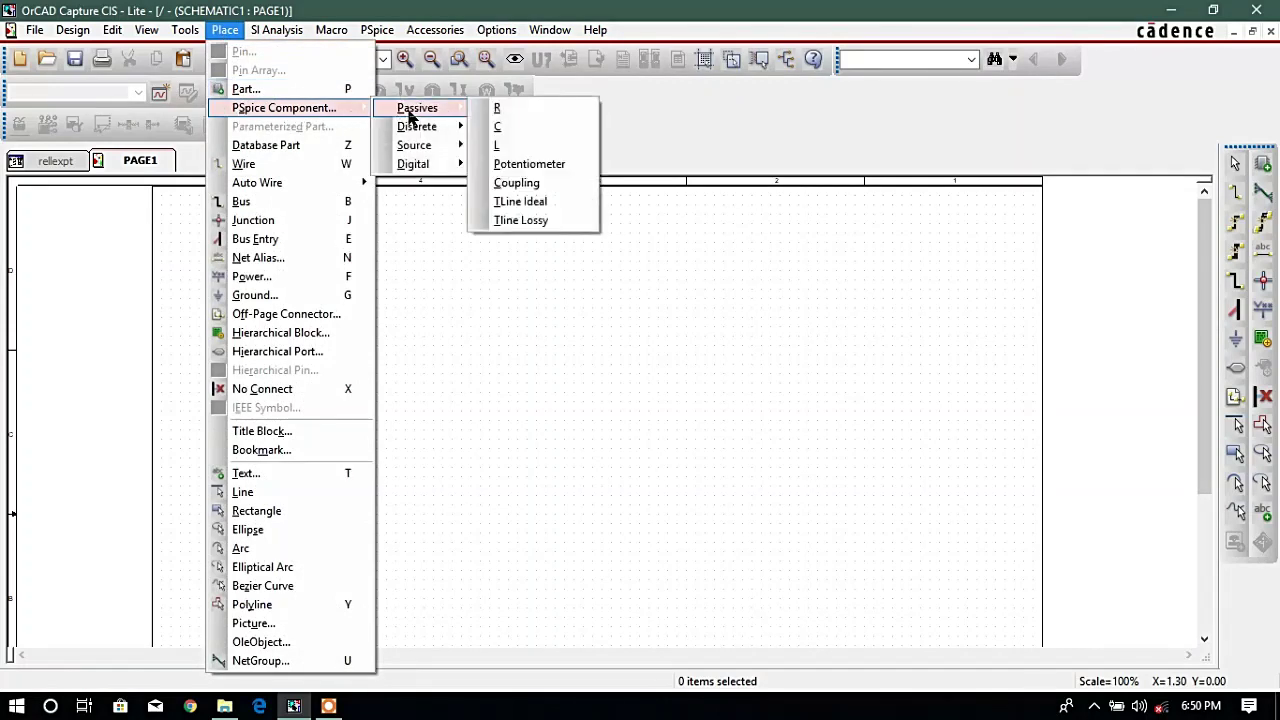
left_click(499, 108)
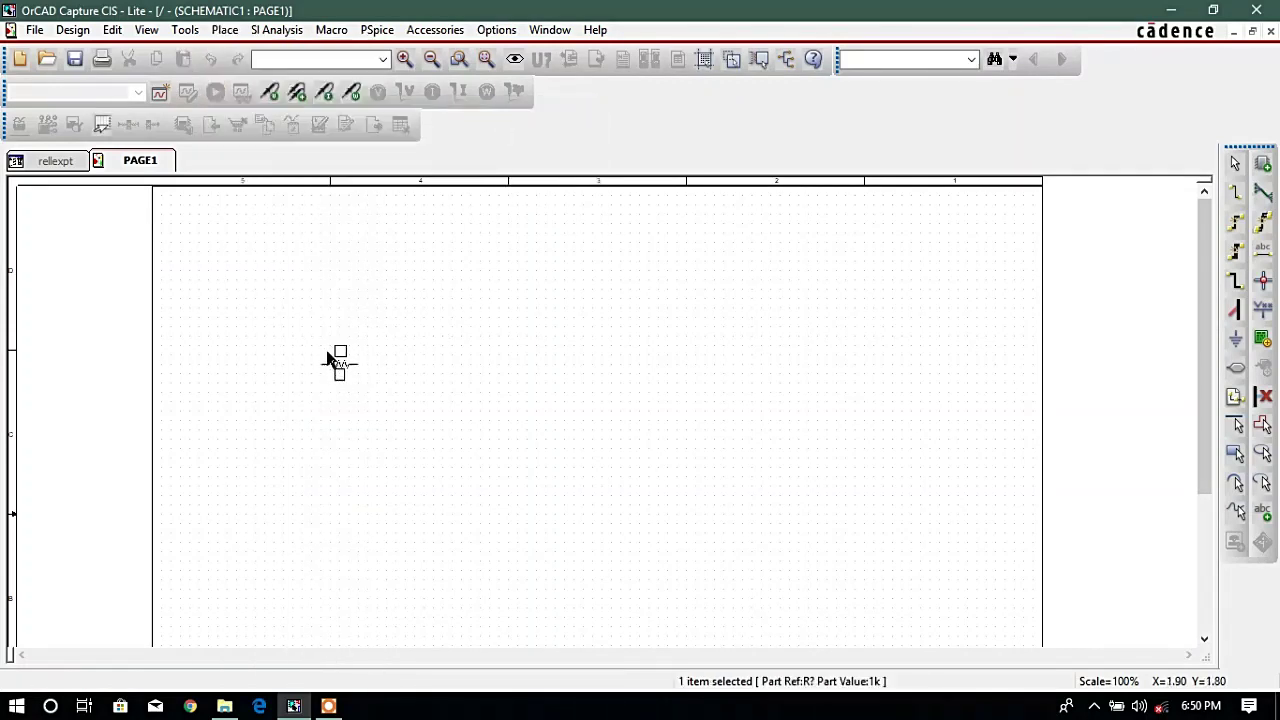
left_click(330, 336)
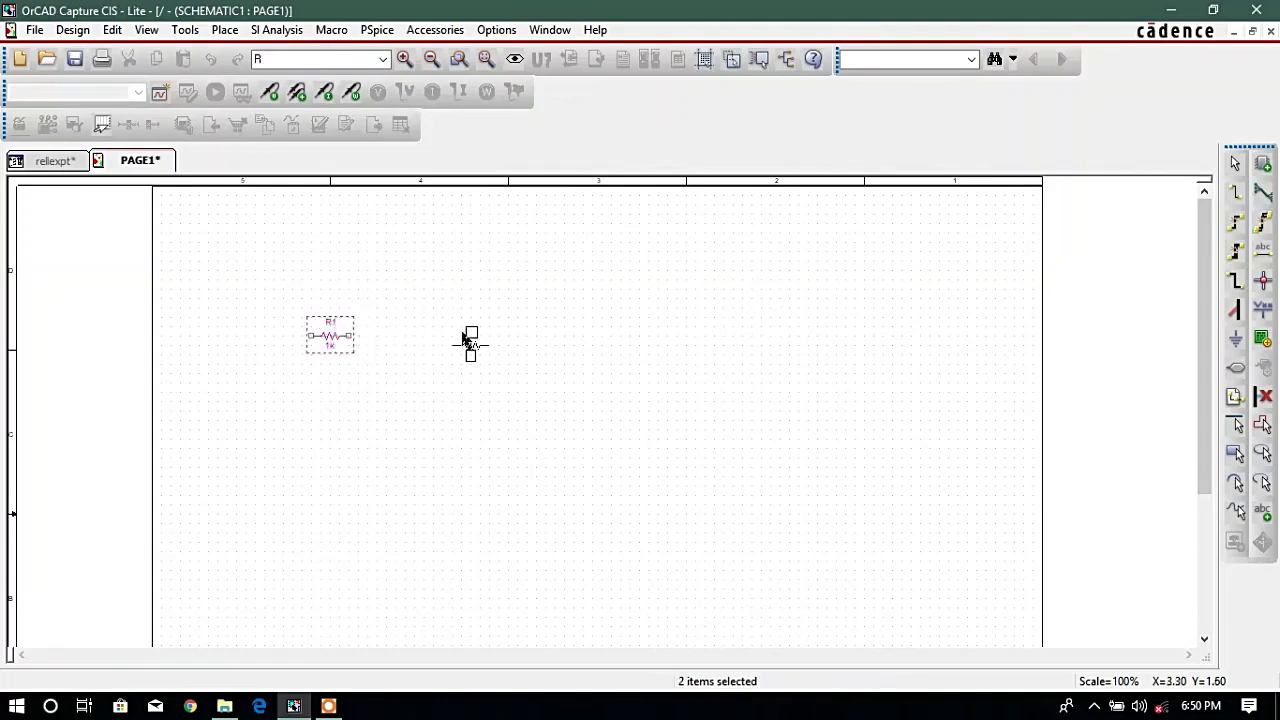
left_click(480, 336)
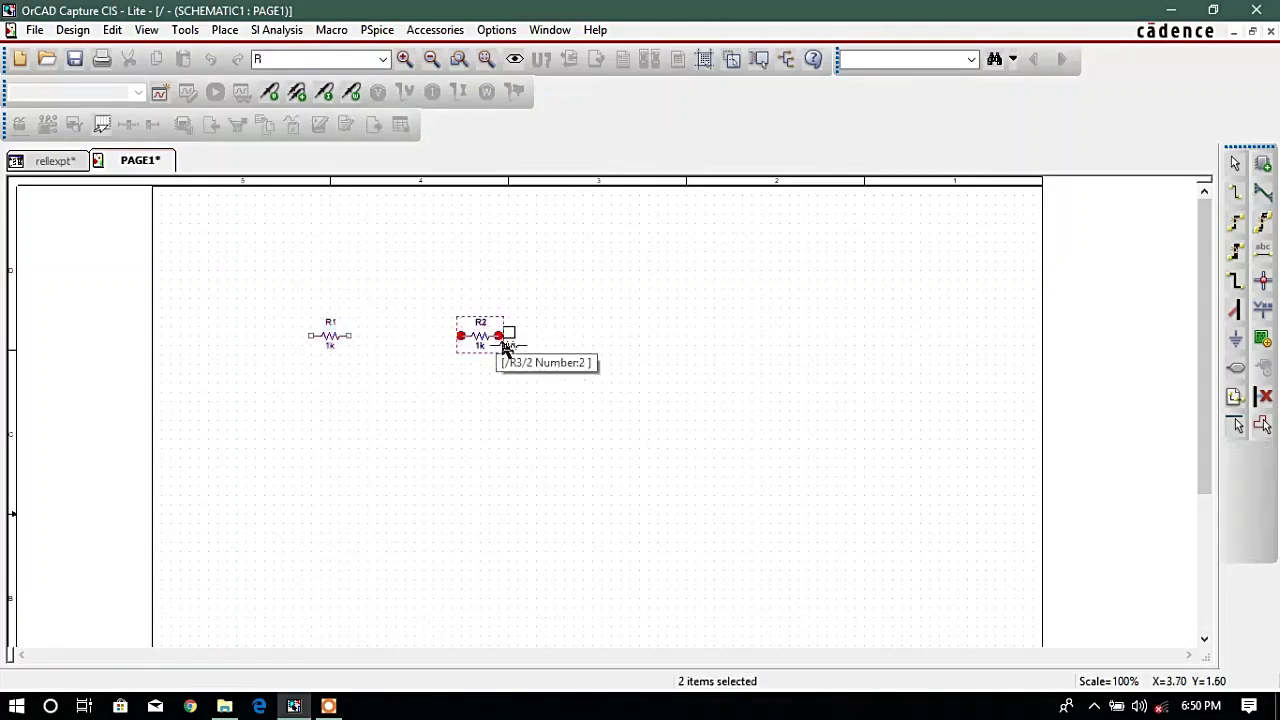
left_click(489, 514)
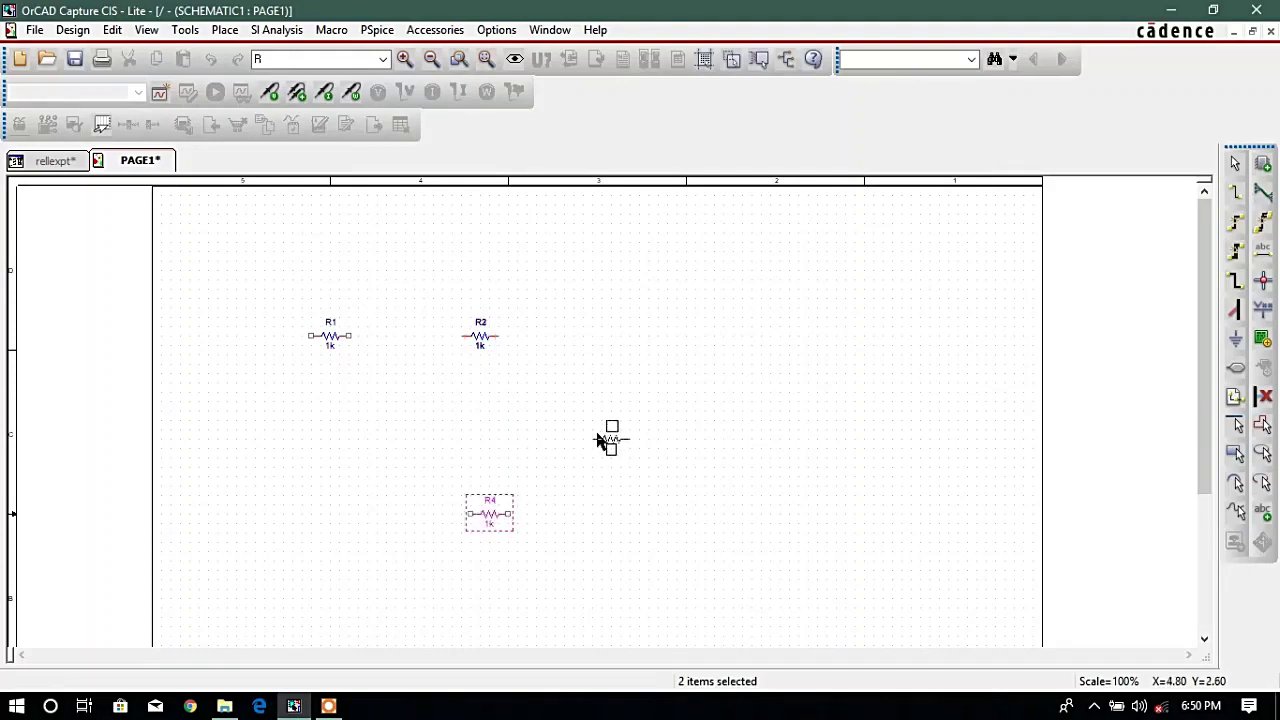
key("Escape")
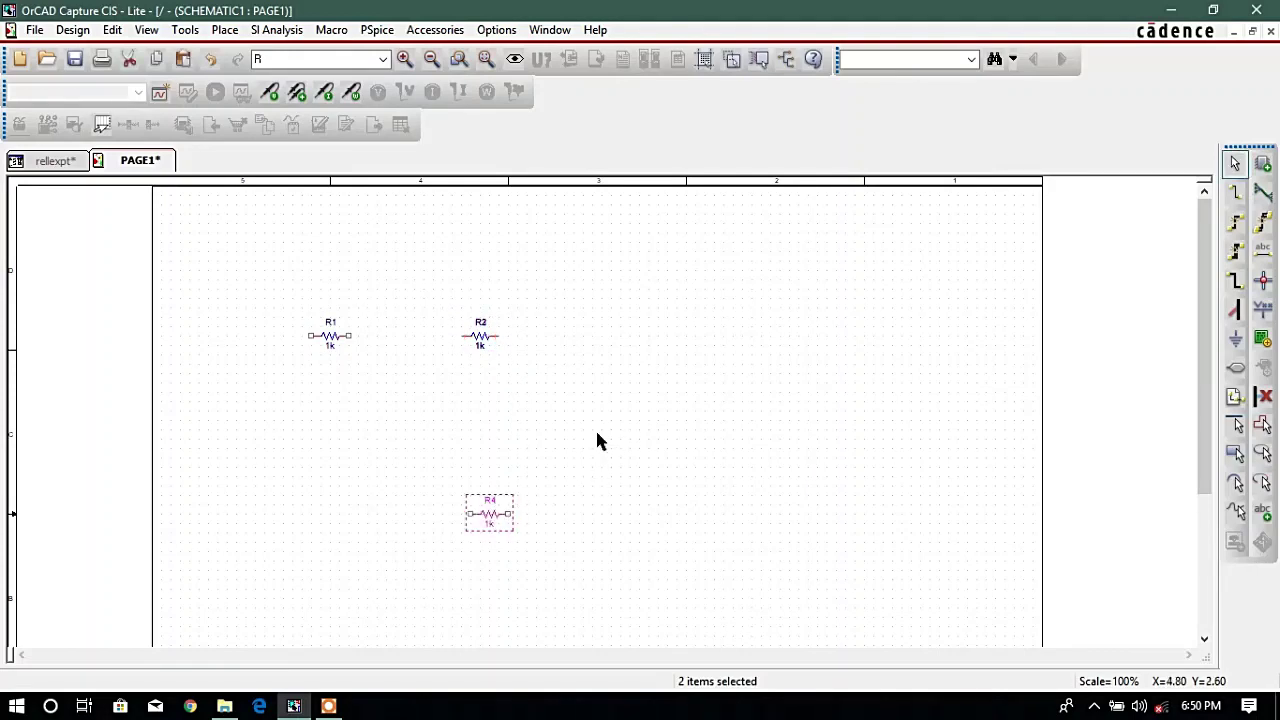
Place one PSpice capacitor beside the lower resistor, level with it and on the side of R1
left_click(224, 29)
mouse_move(246, 113)
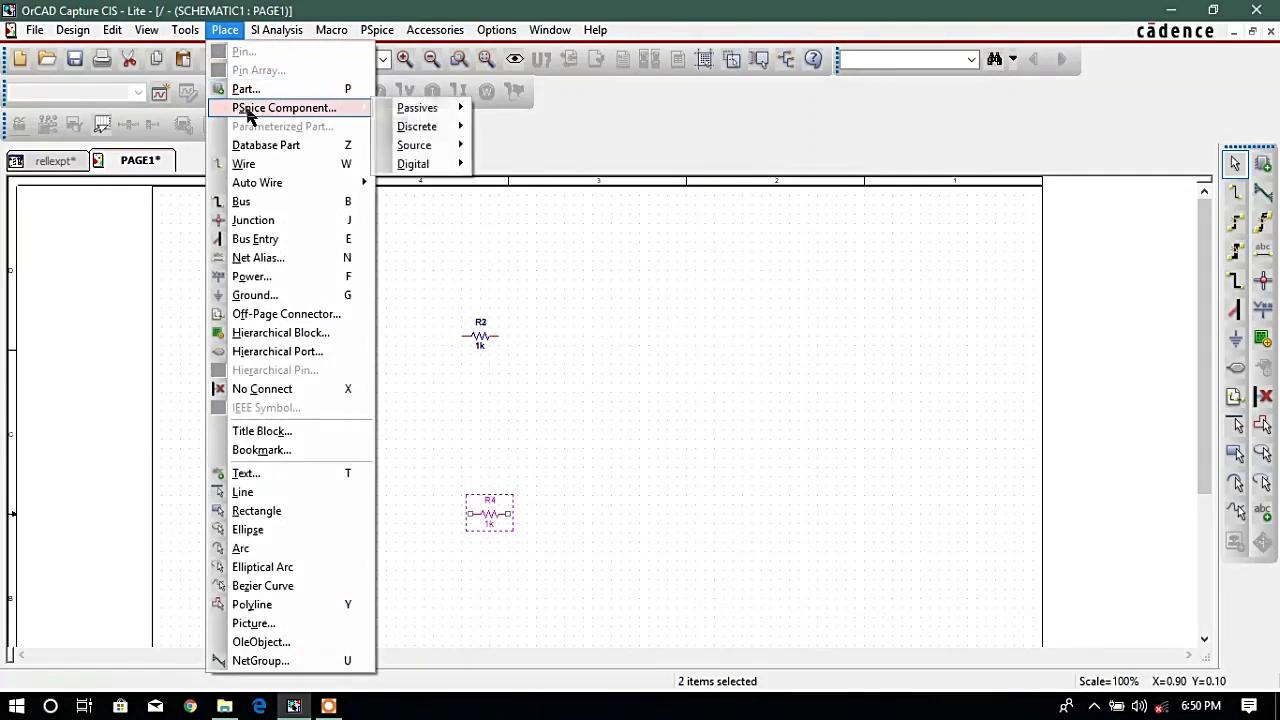
mouse_move(407, 117)
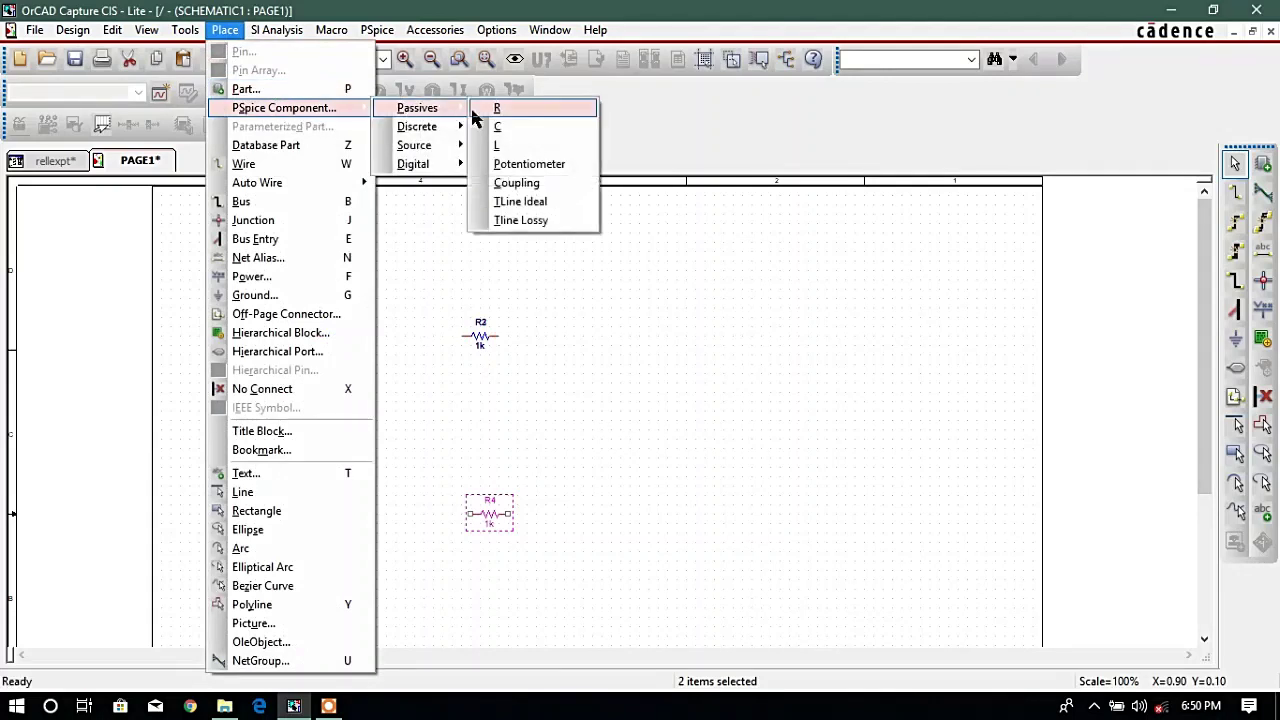
left_click(503, 126)
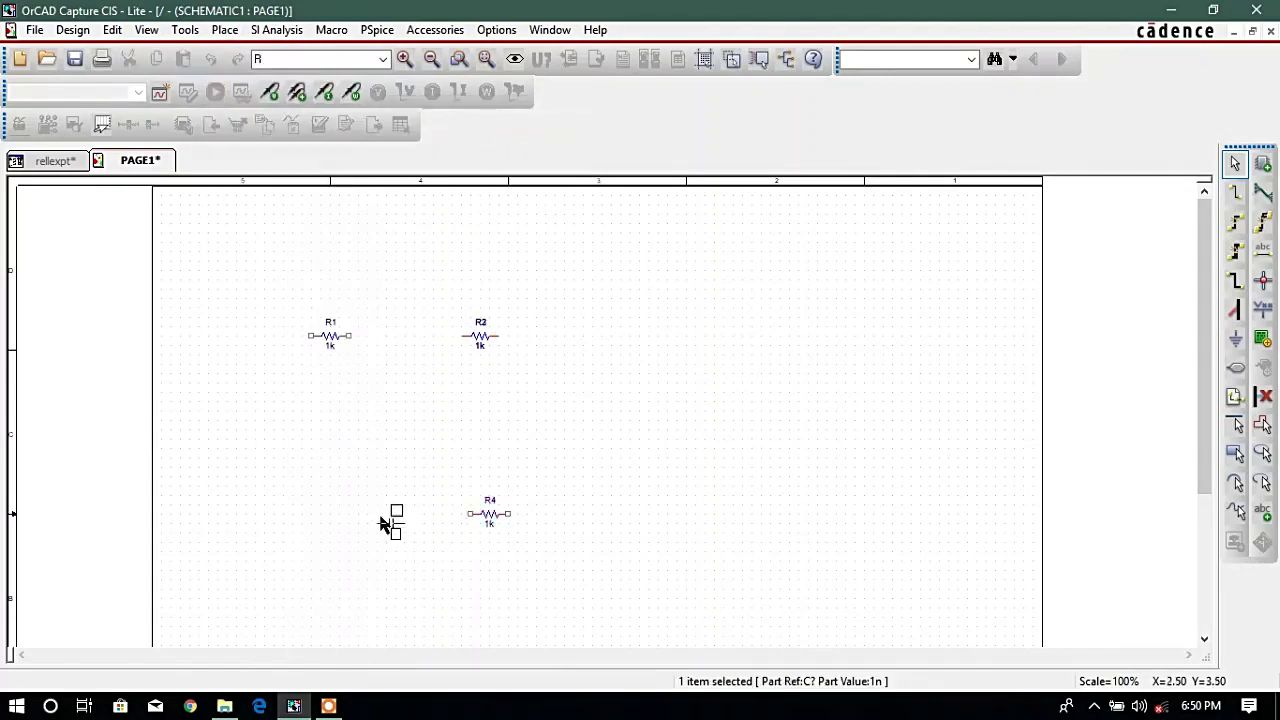
key("r")
left_click(372, 514)
key("Escape")
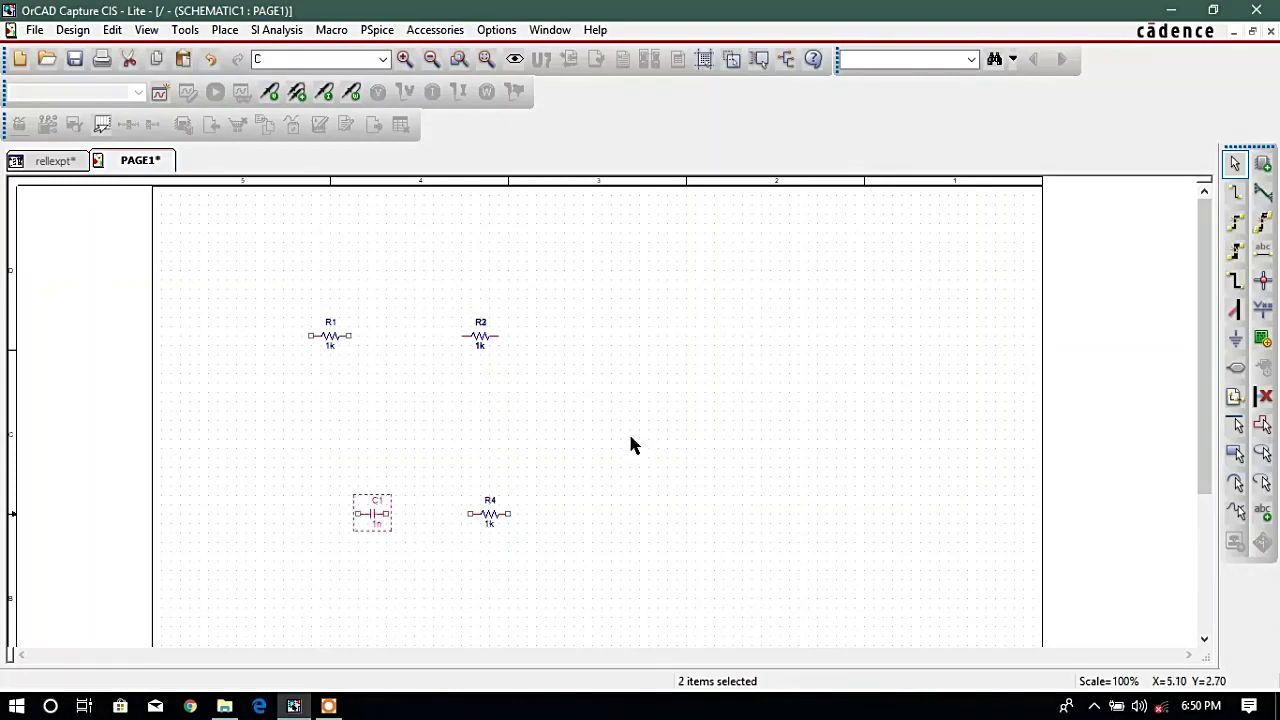
Place two PSpice DC voltage sources beyond R2 and R4, one in the upper area and one level with R4
left_click(228, 32)
mouse_move(332, 117)
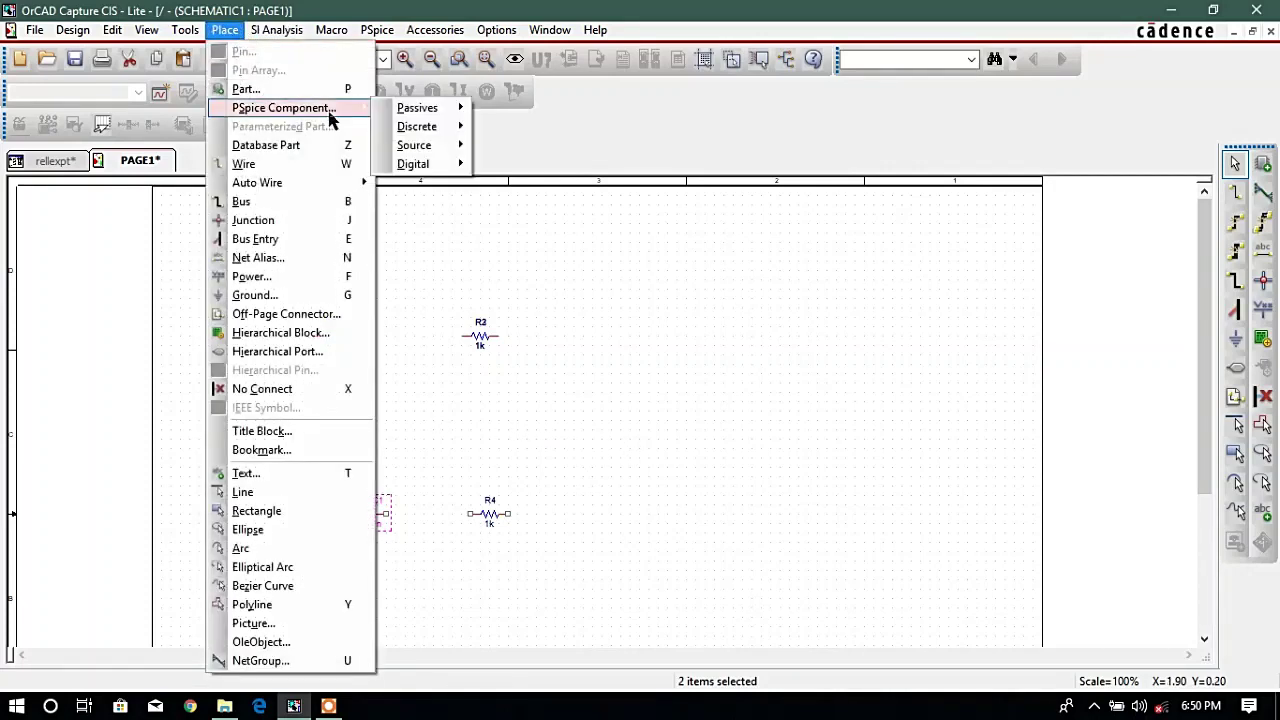
mouse_move(472, 152)
mouse_move(522, 183)
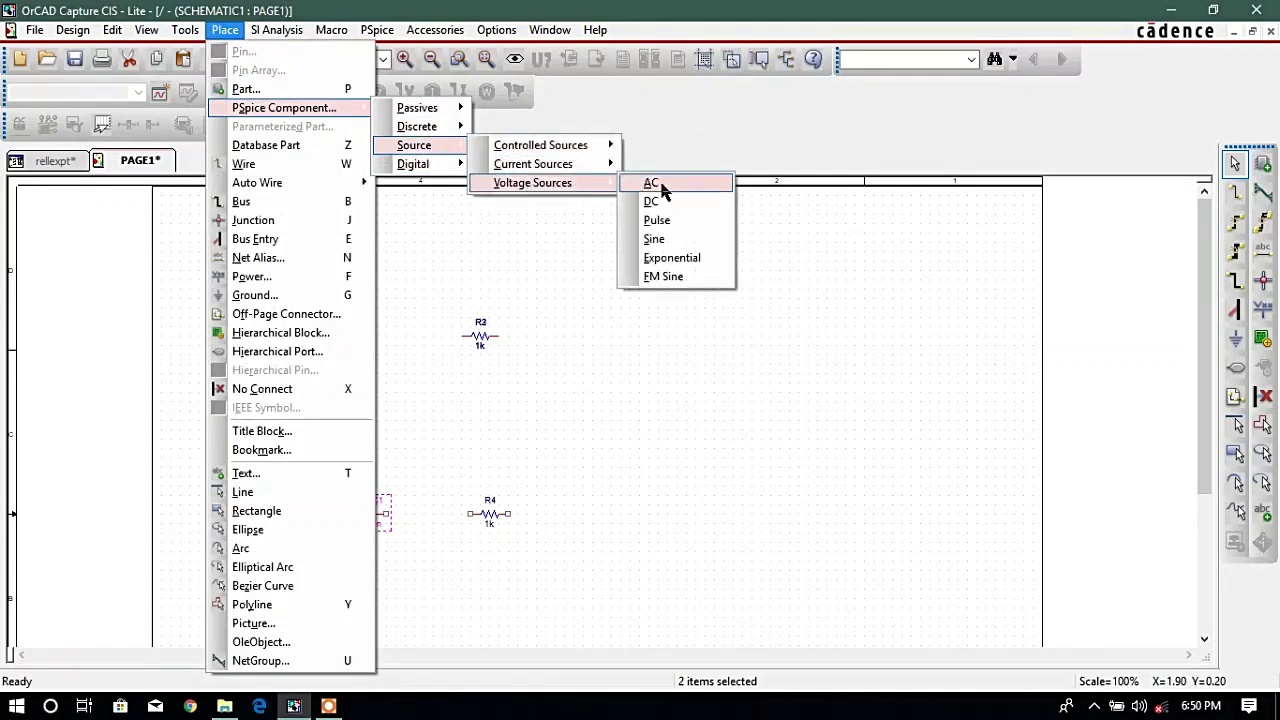
left_click(677, 204)
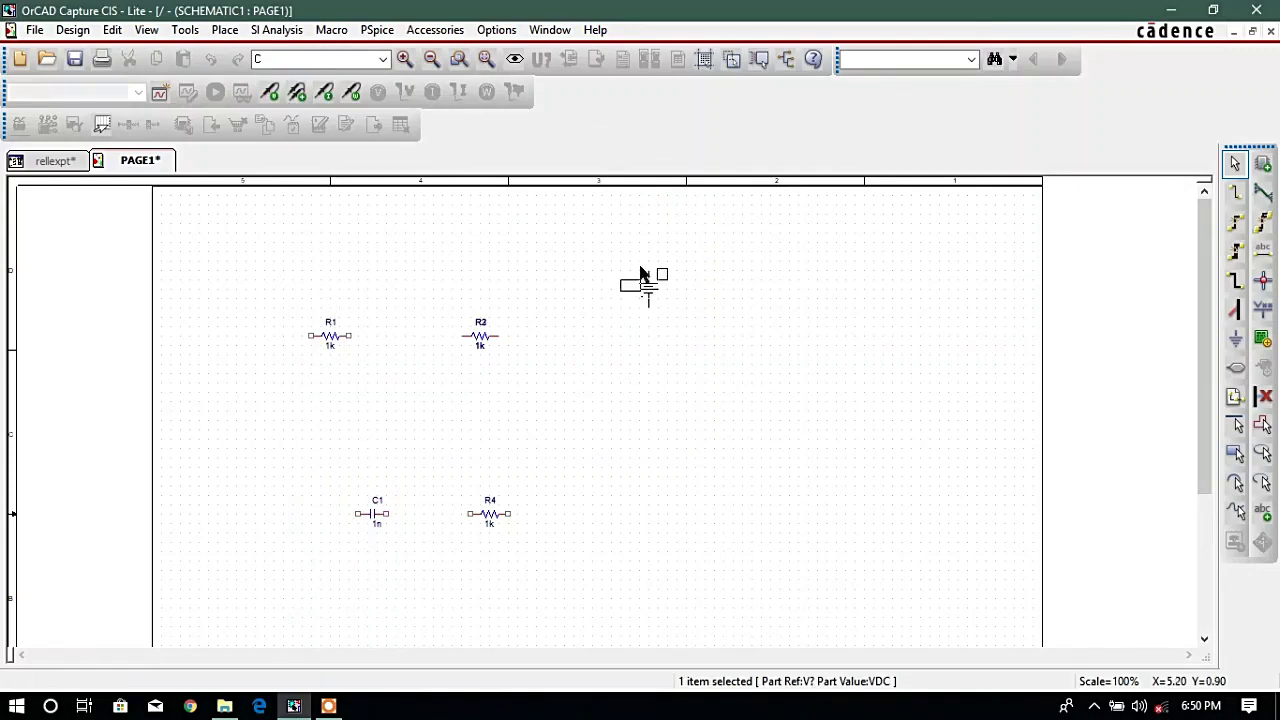
left_click(645, 277)
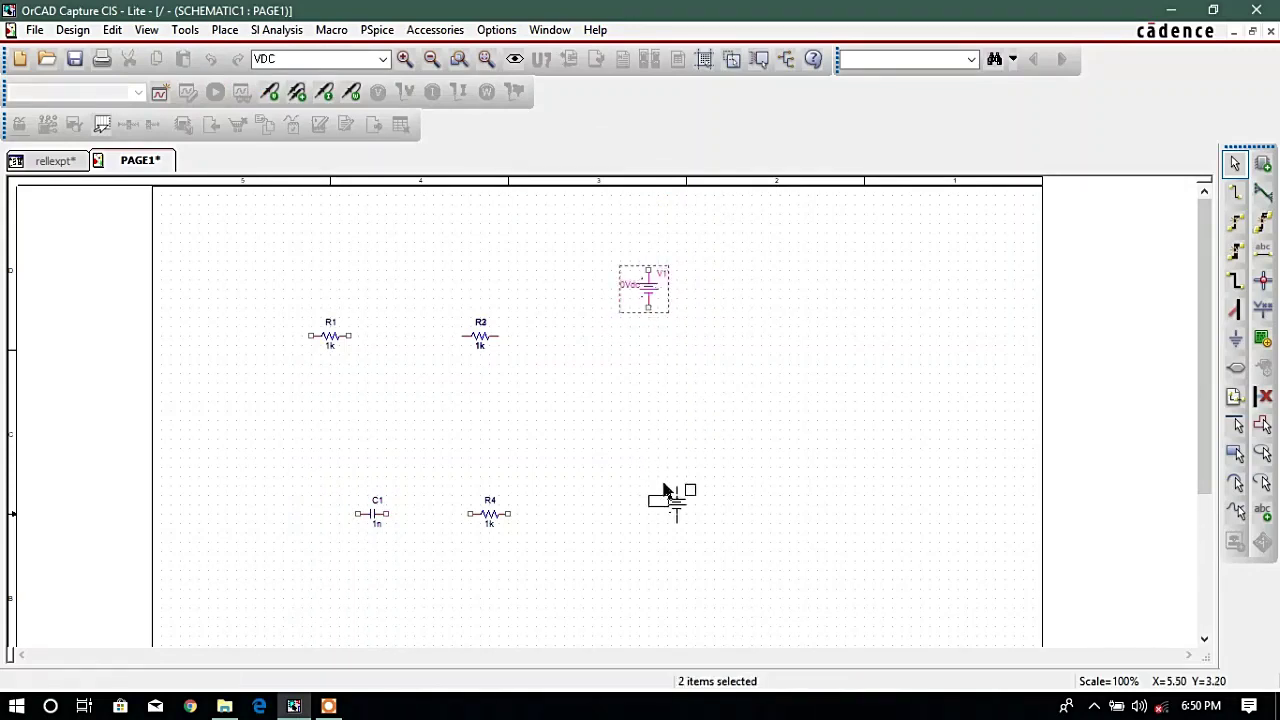
left_click(680, 490)
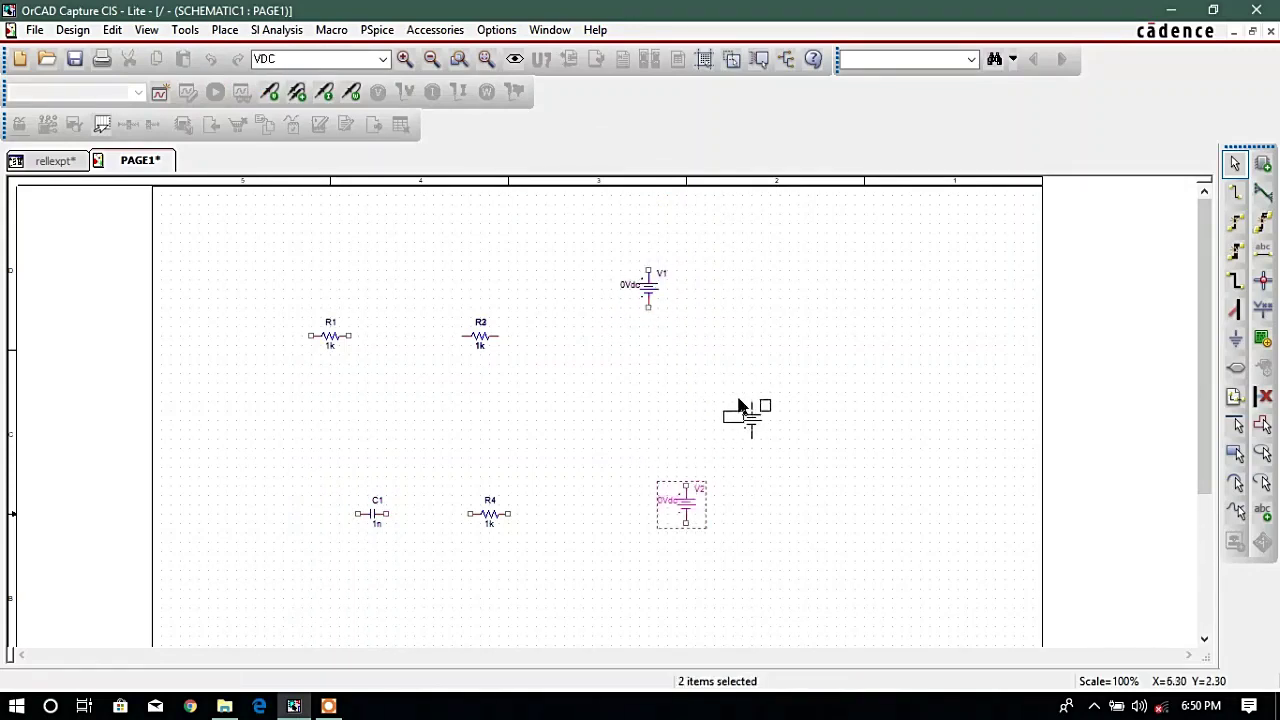
key("Escape")
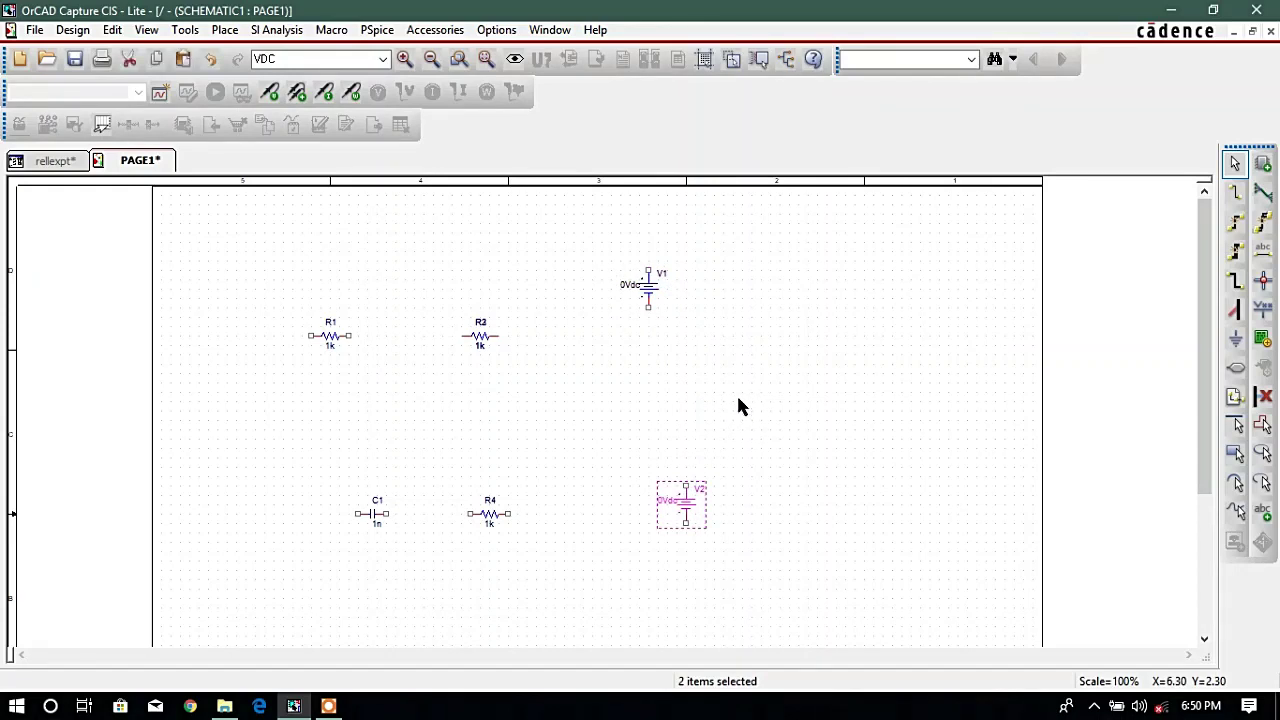
left_click(684, 413)
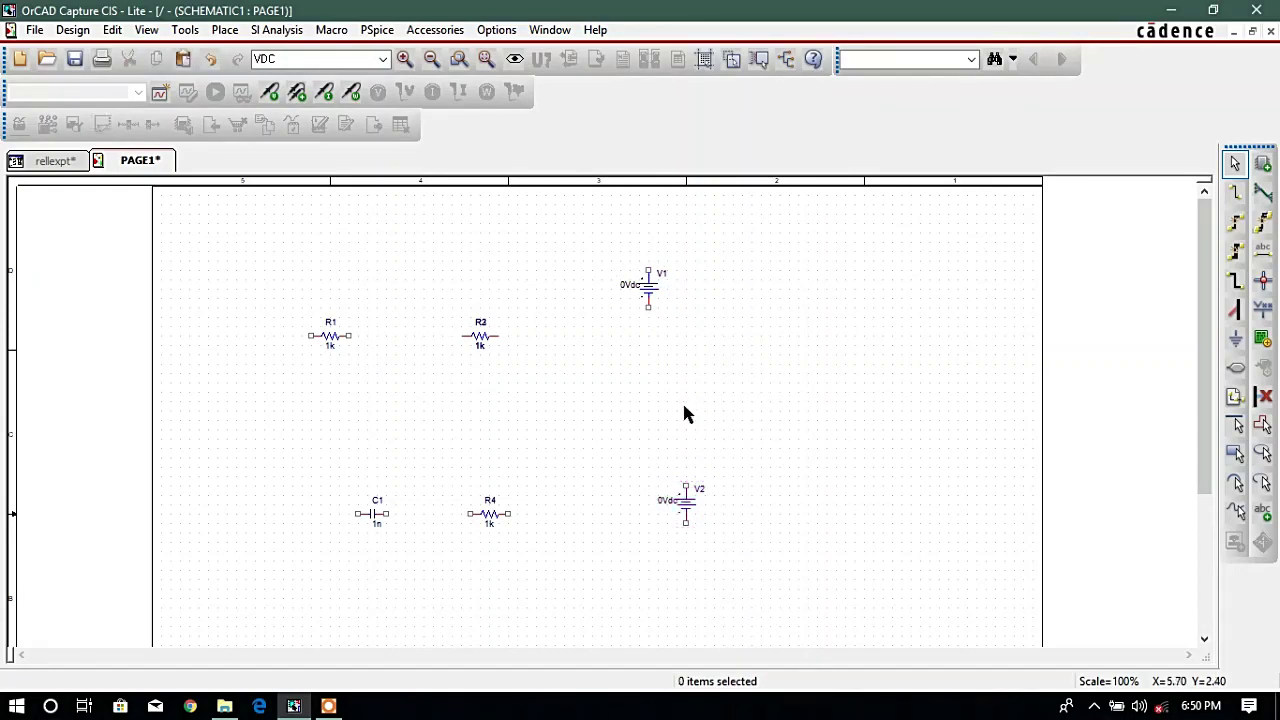
Add all capture libraries from the pspice folder to the part placement library list
left_click(1264, 165)
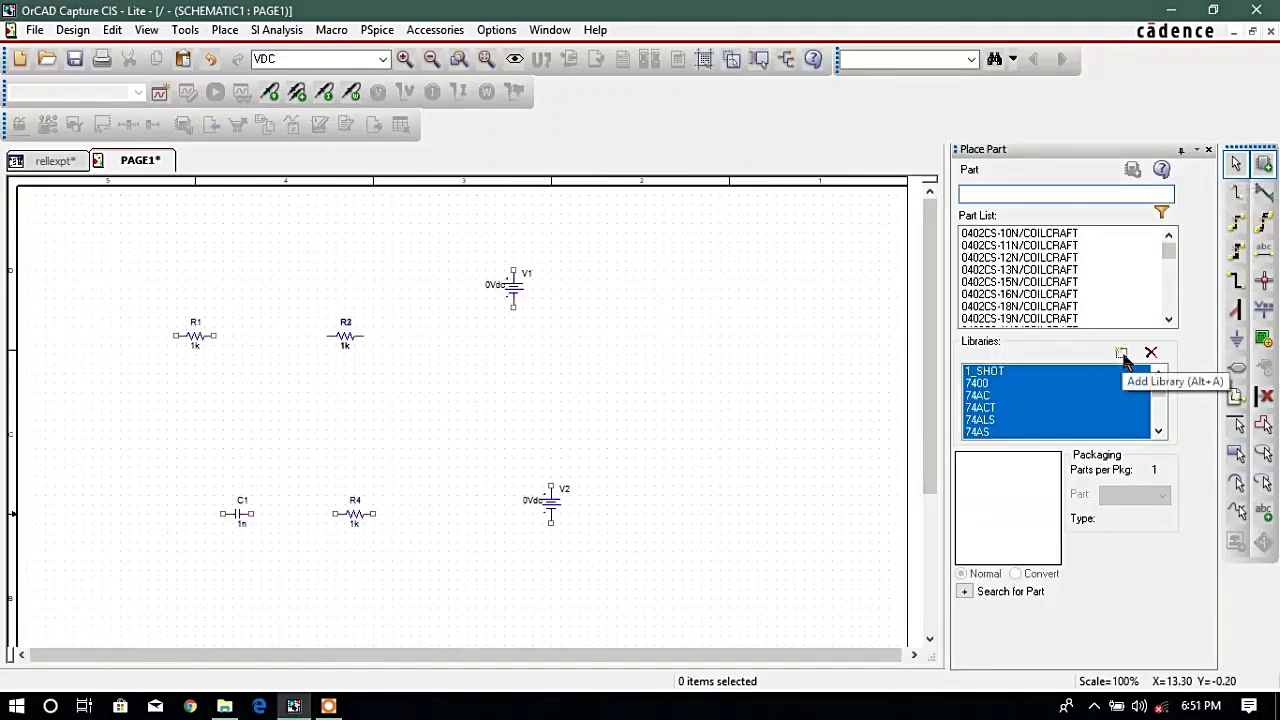
left_click(1122, 355)
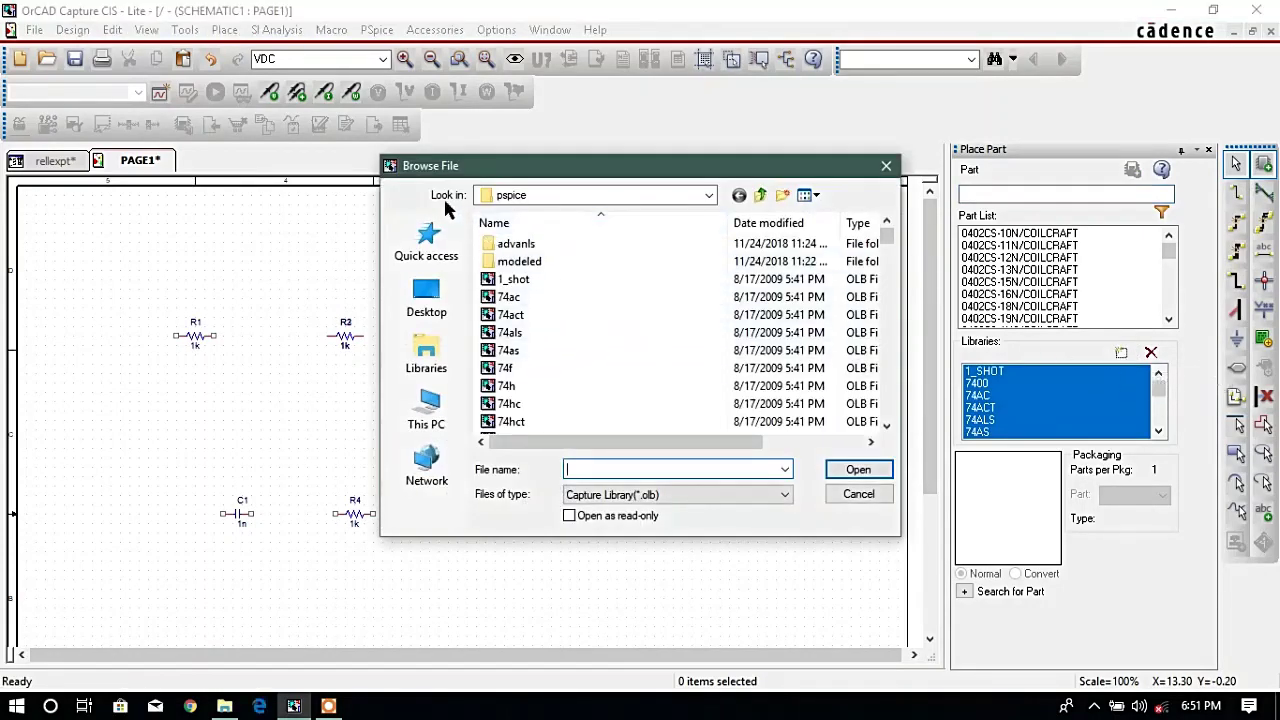
left_click(608, 332)
key("ctrl+a")
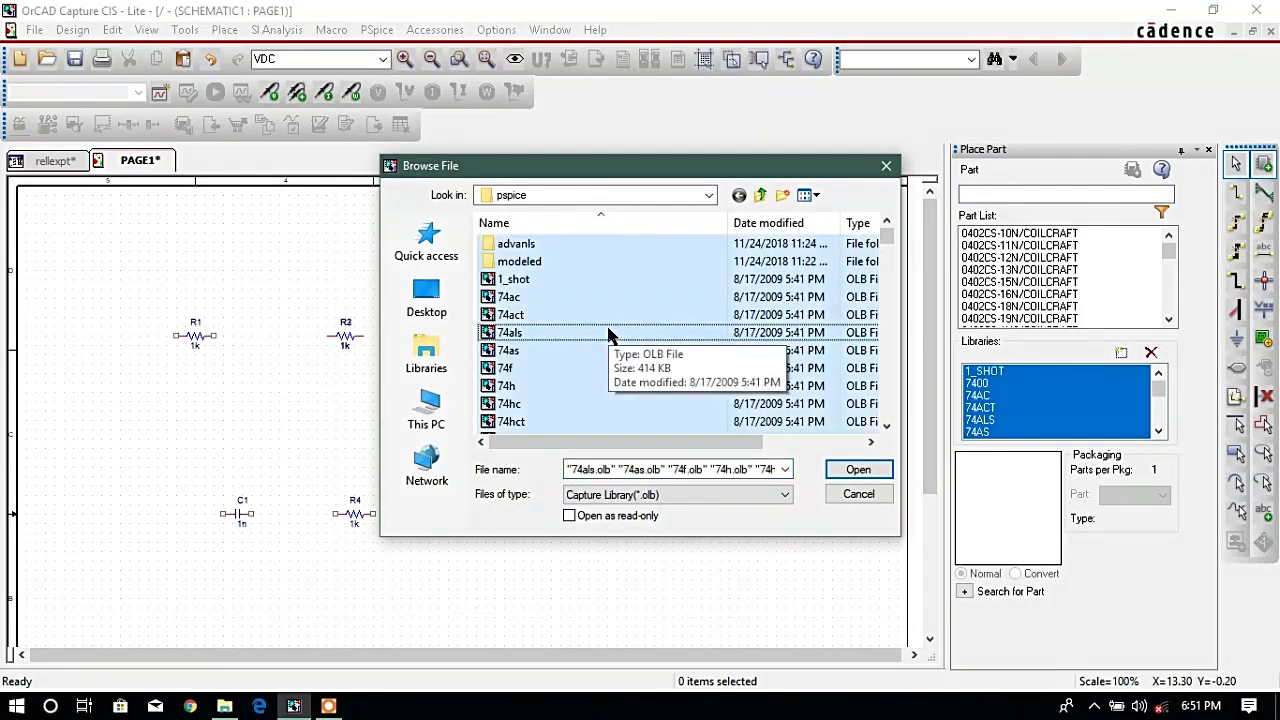
left_click(857, 472)
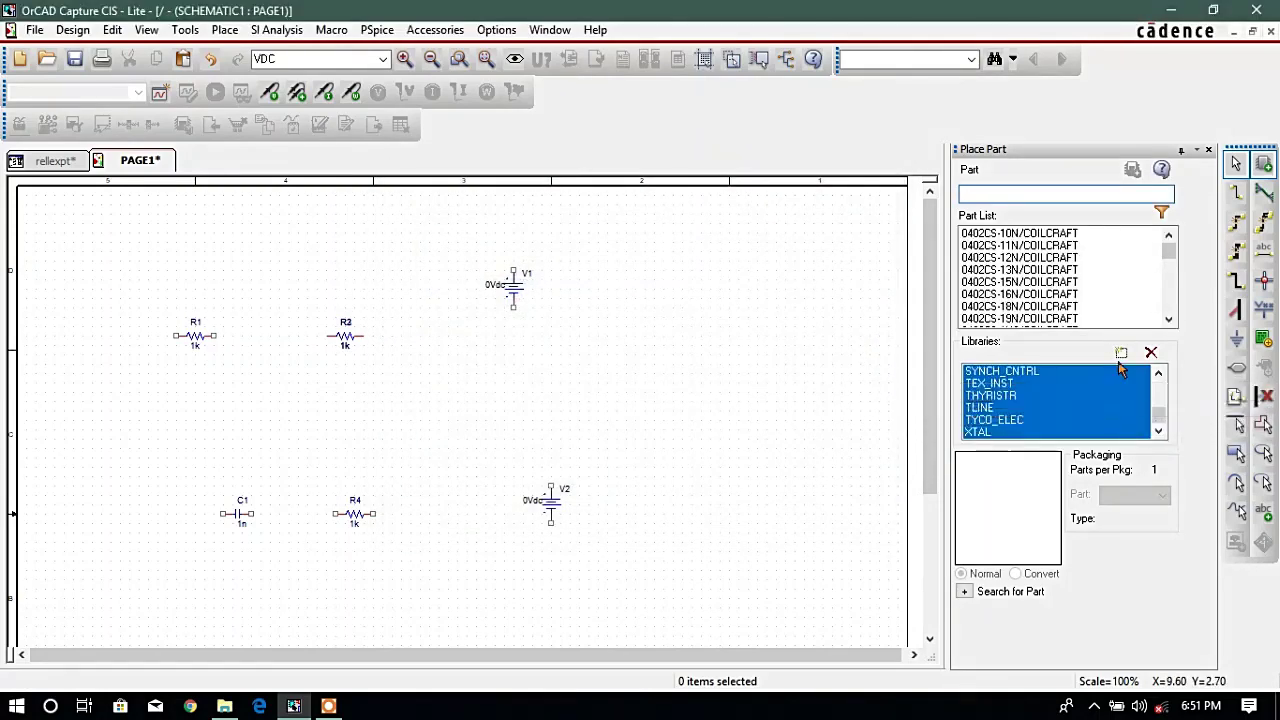
Find the OPAMP library among the loaded part libraries and select it alone to list its parts
left_click(1050, 396)
scroll(1045, 401, "up", 3)
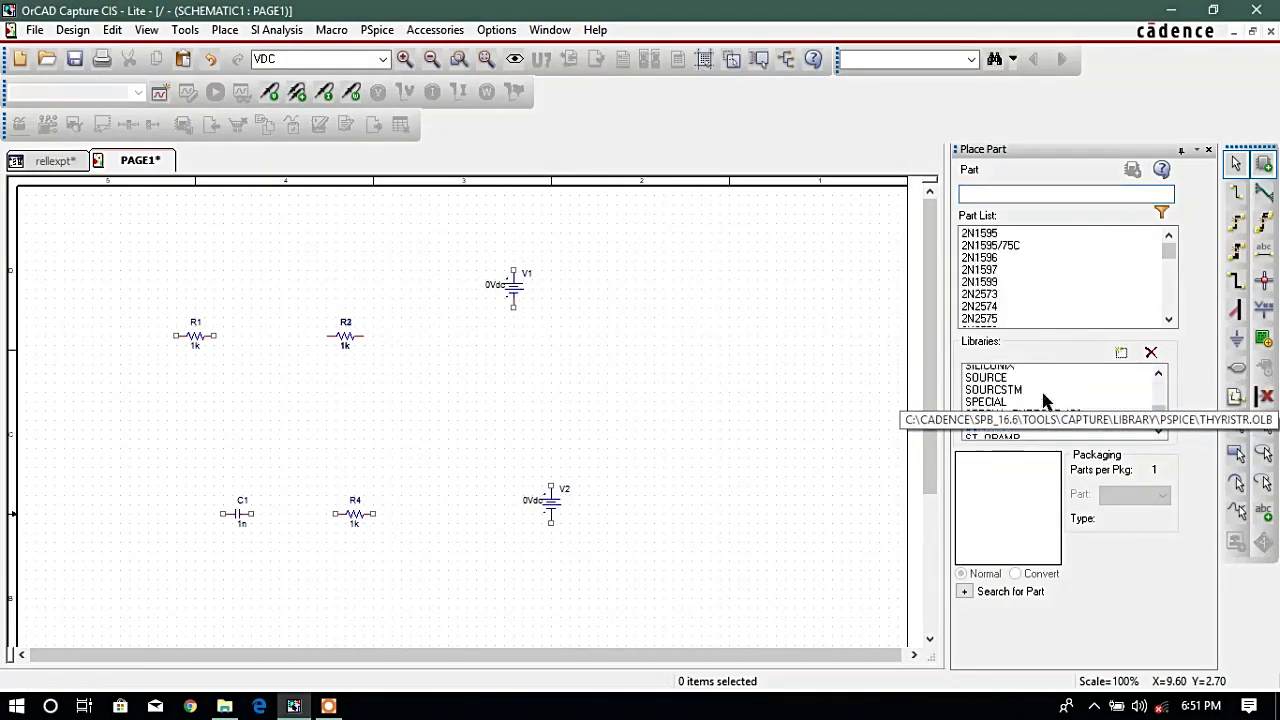
scroll(1045, 401, "up", 8)
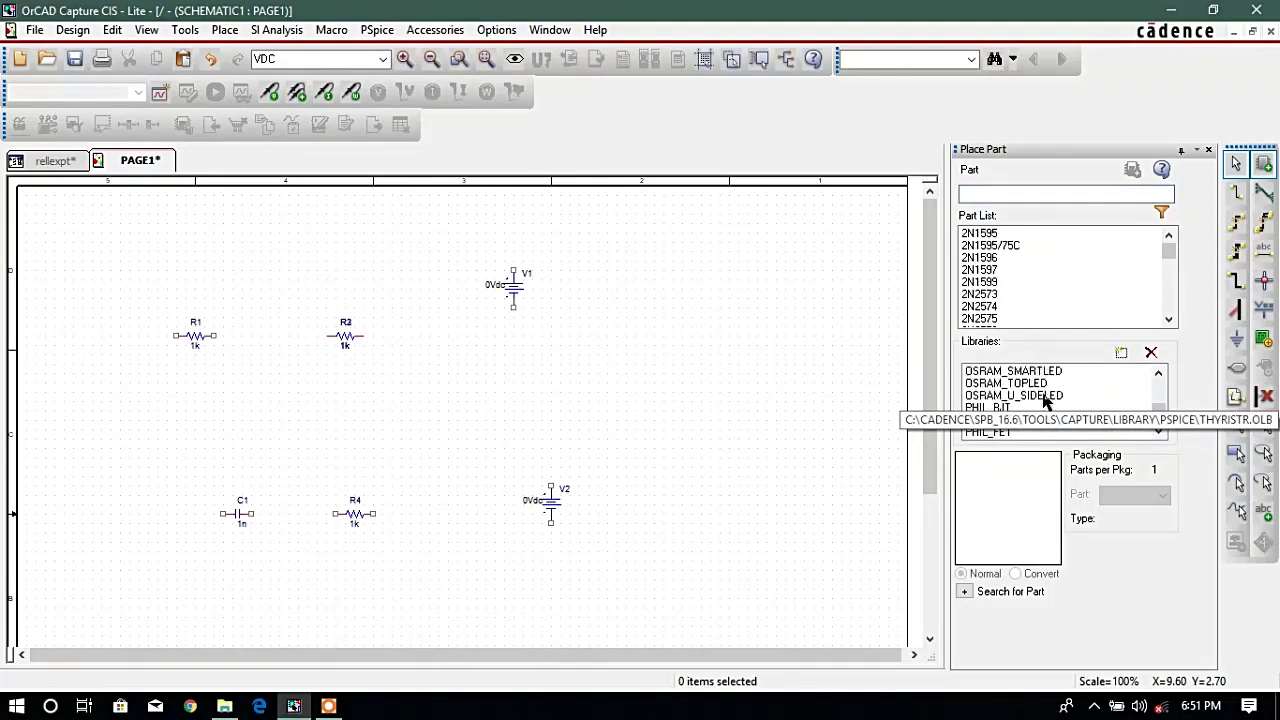
scroll(1045, 401, "up", 8)
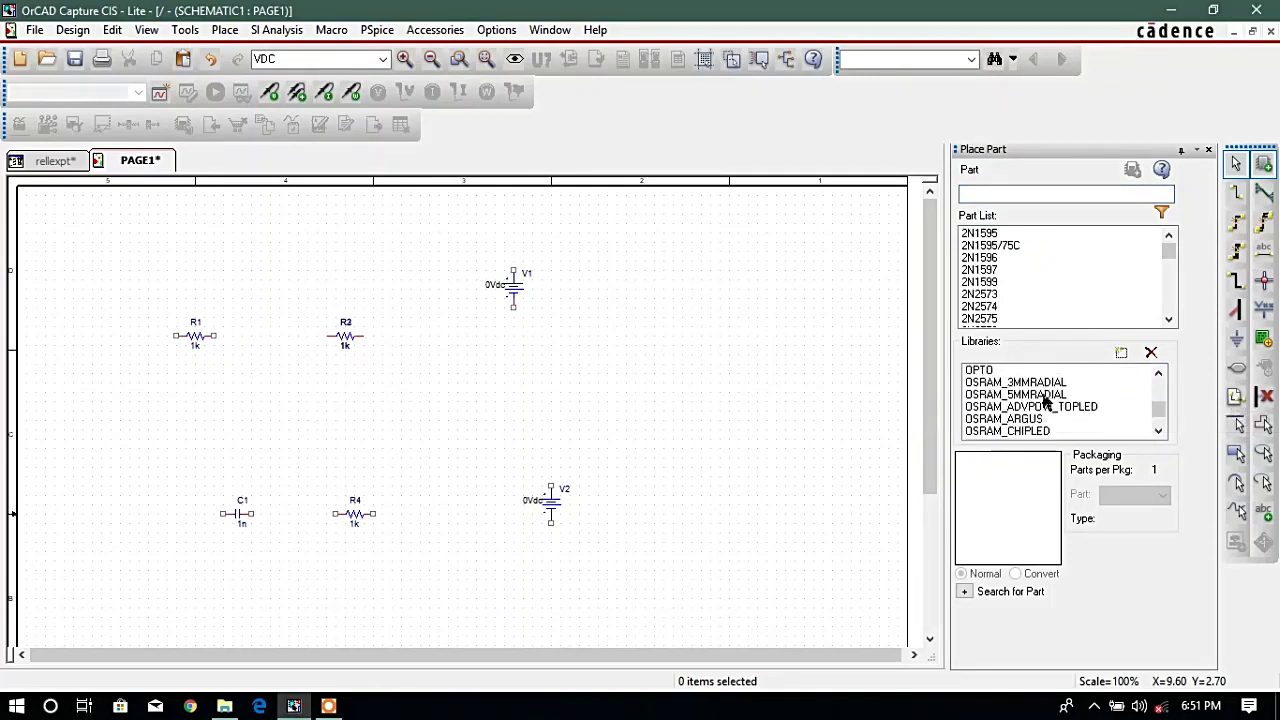
scroll(1045, 401, "up", 6)
scroll(1034, 401, "down", 4)
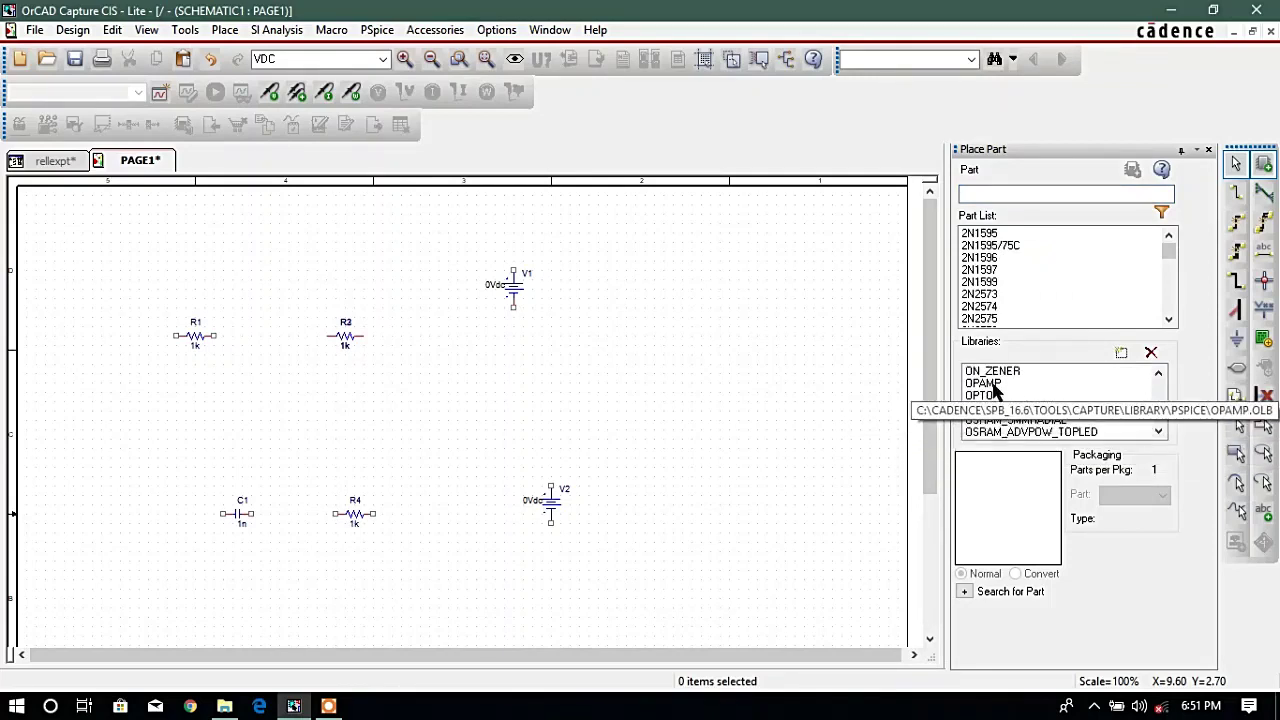
left_click(993, 385)
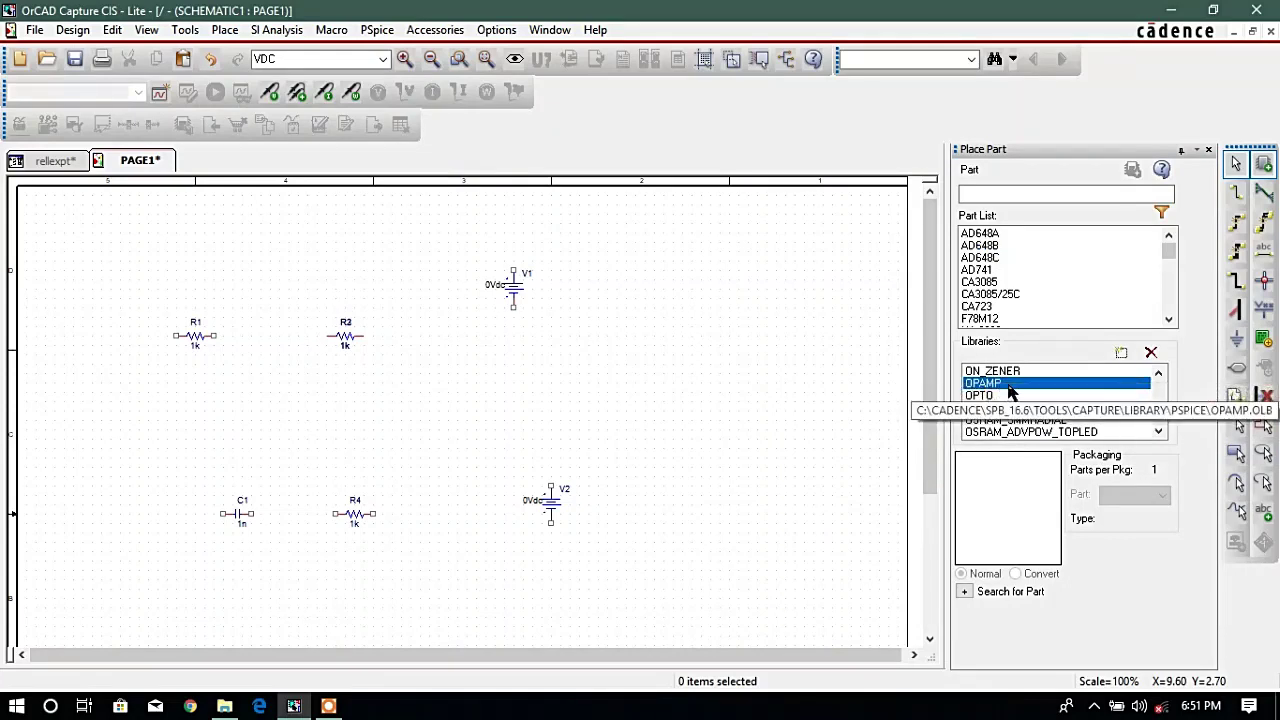
Place one uA741 op-amp from the OPAMP library in the open area between the upper and lower resistor rows
double_click(980, 282)
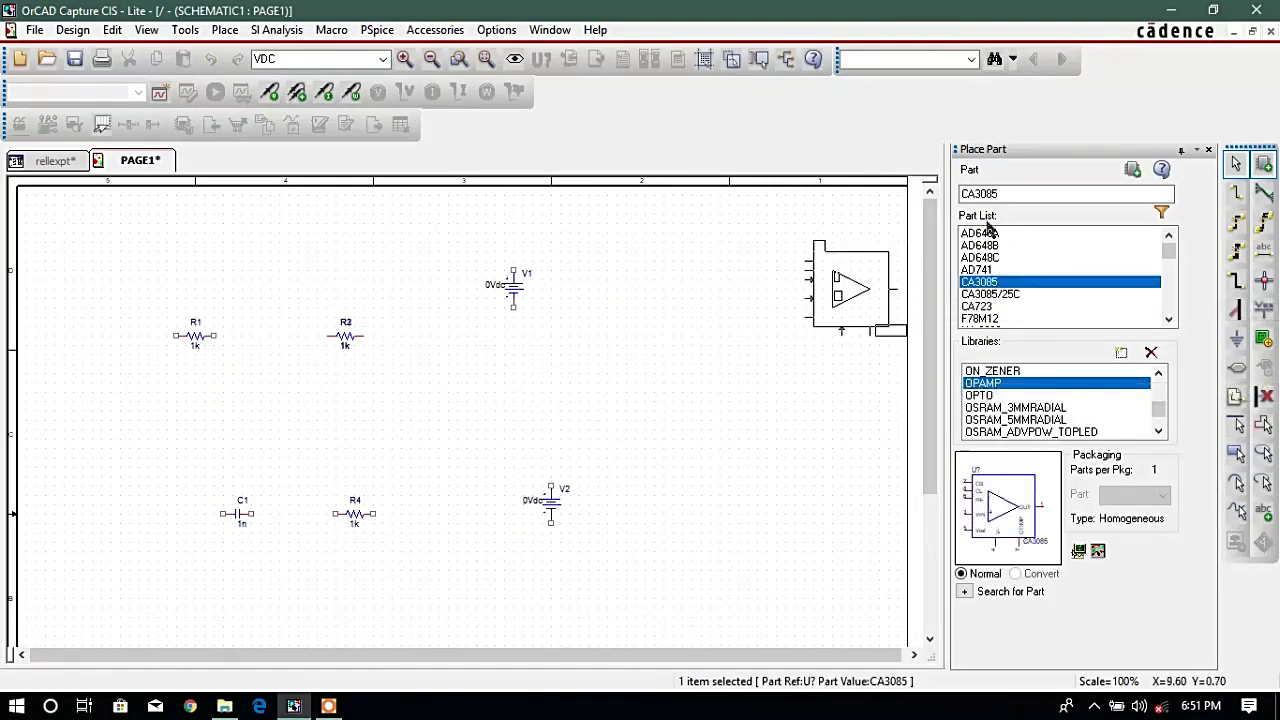
scroll(1005, 285, "down", 8)
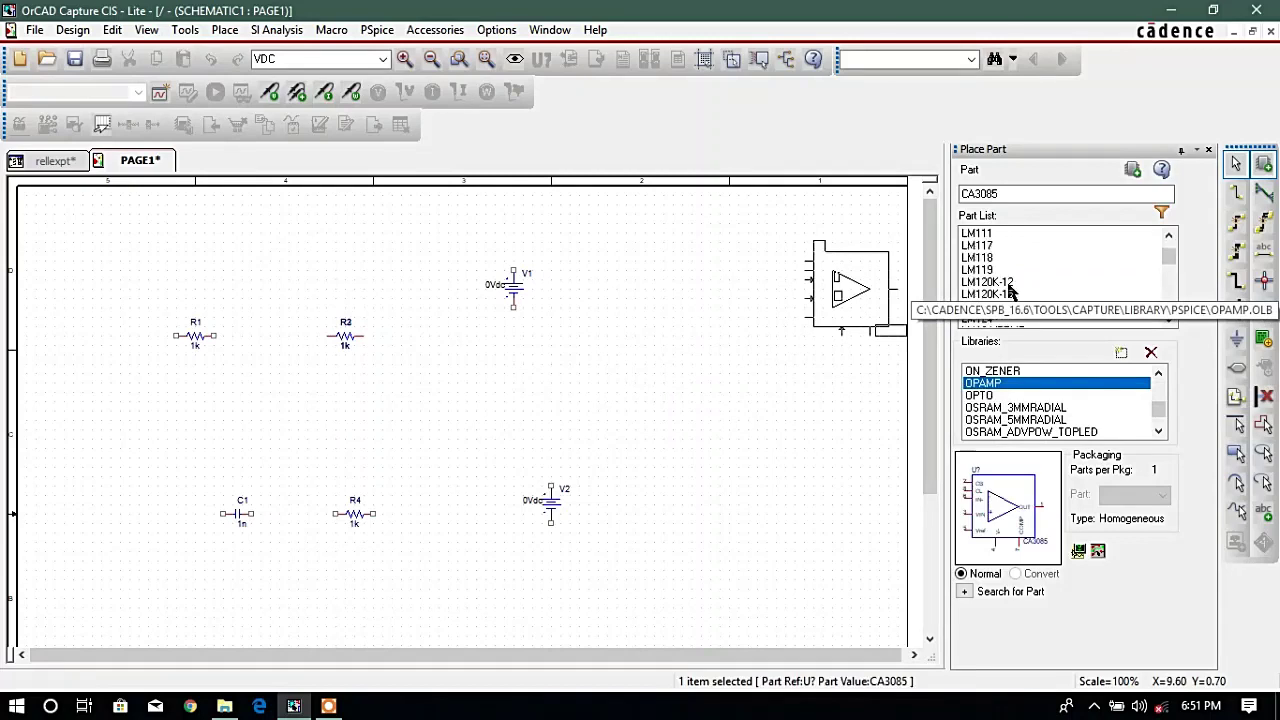
scroll(1010, 291, "down", 3)
scroll(1012, 295, "down", 4)
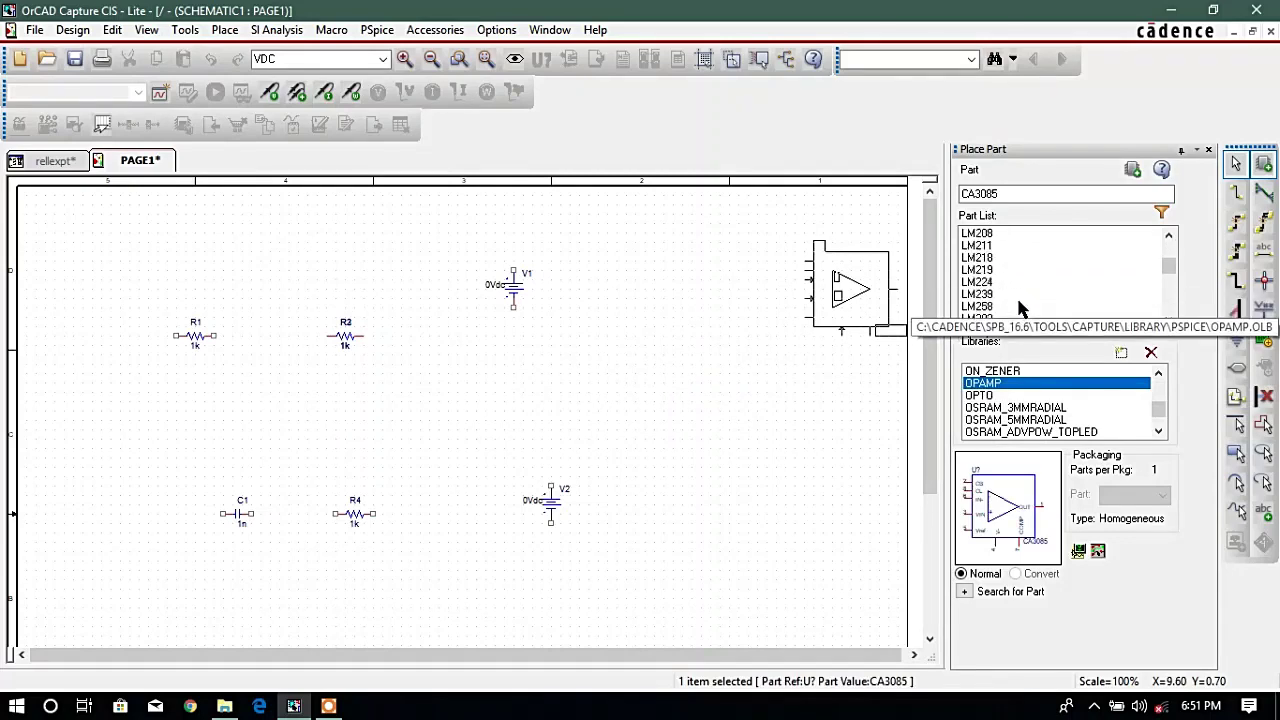
scroll(1018, 300, "down", 10)
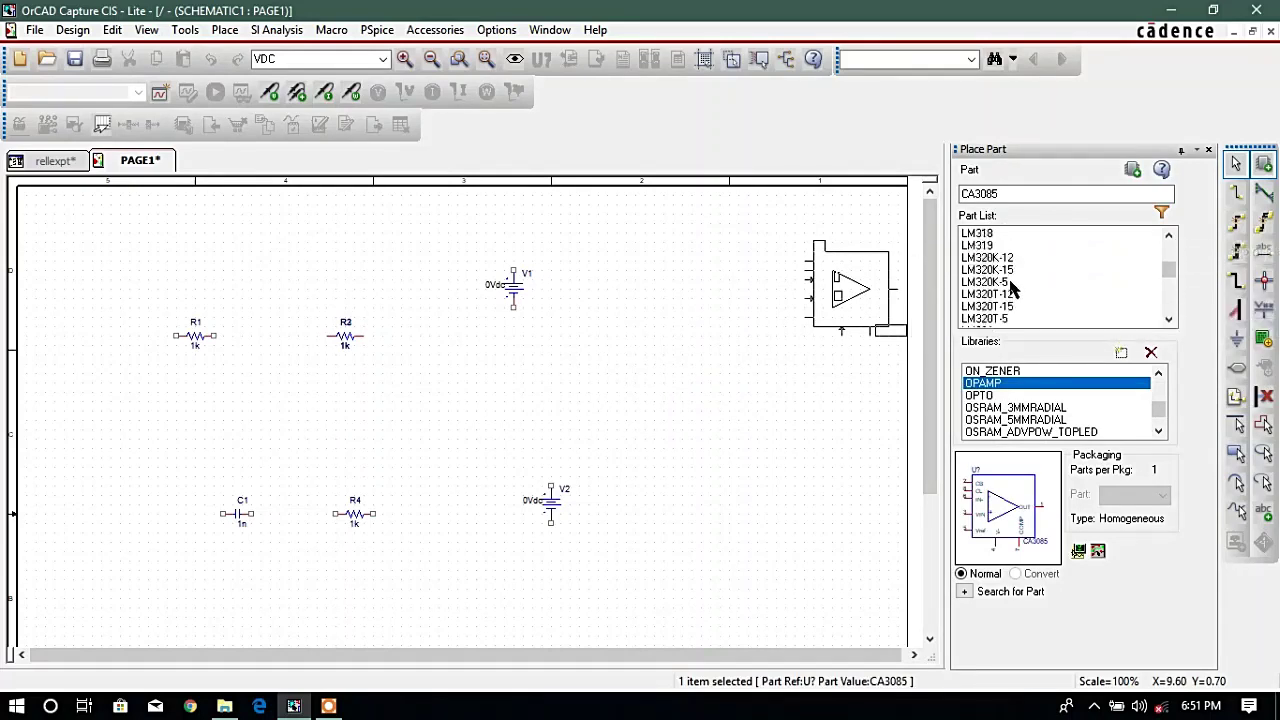
scroll(1012, 288, "down", 12)
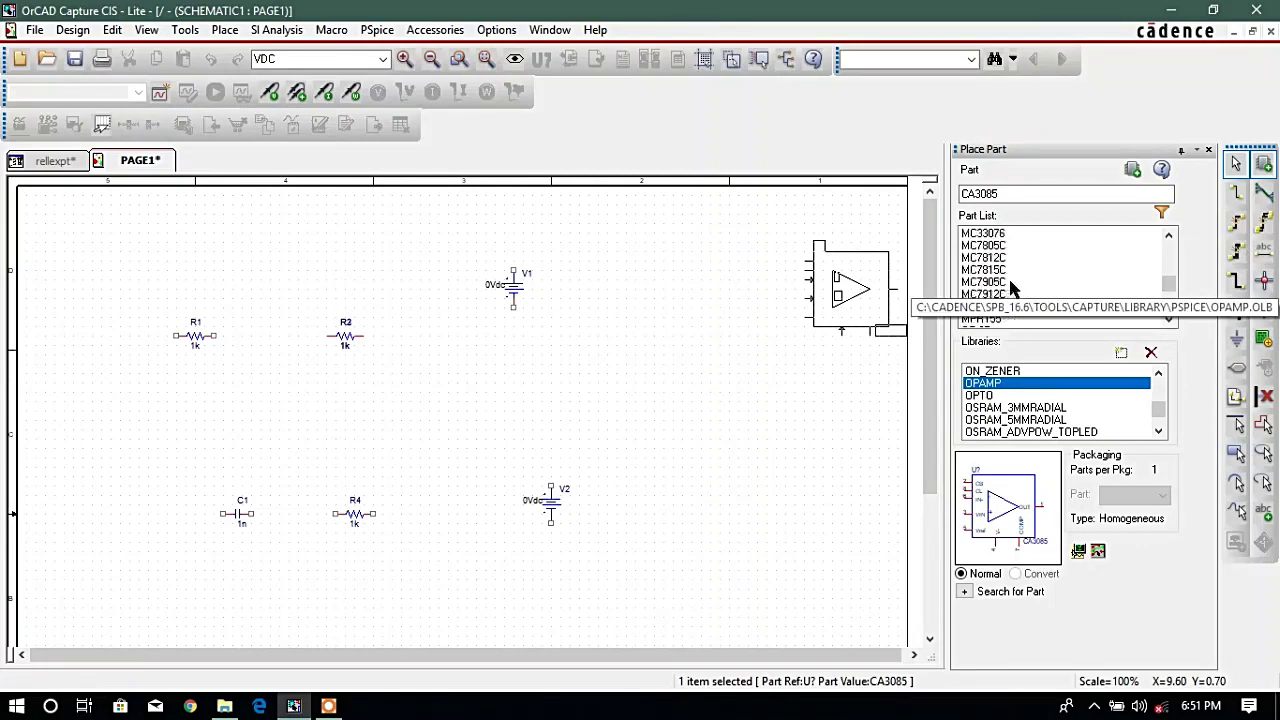
scroll(1012, 288, "up", 6)
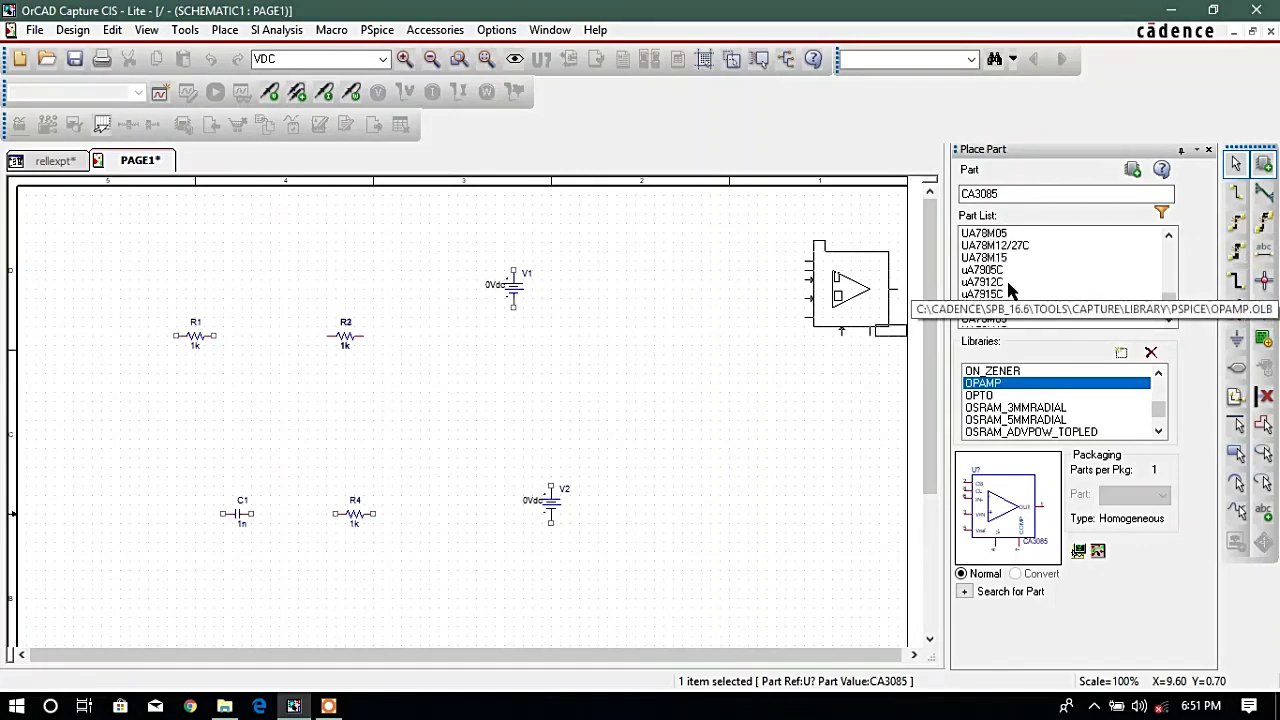
scroll(1010, 290, "down", 2)
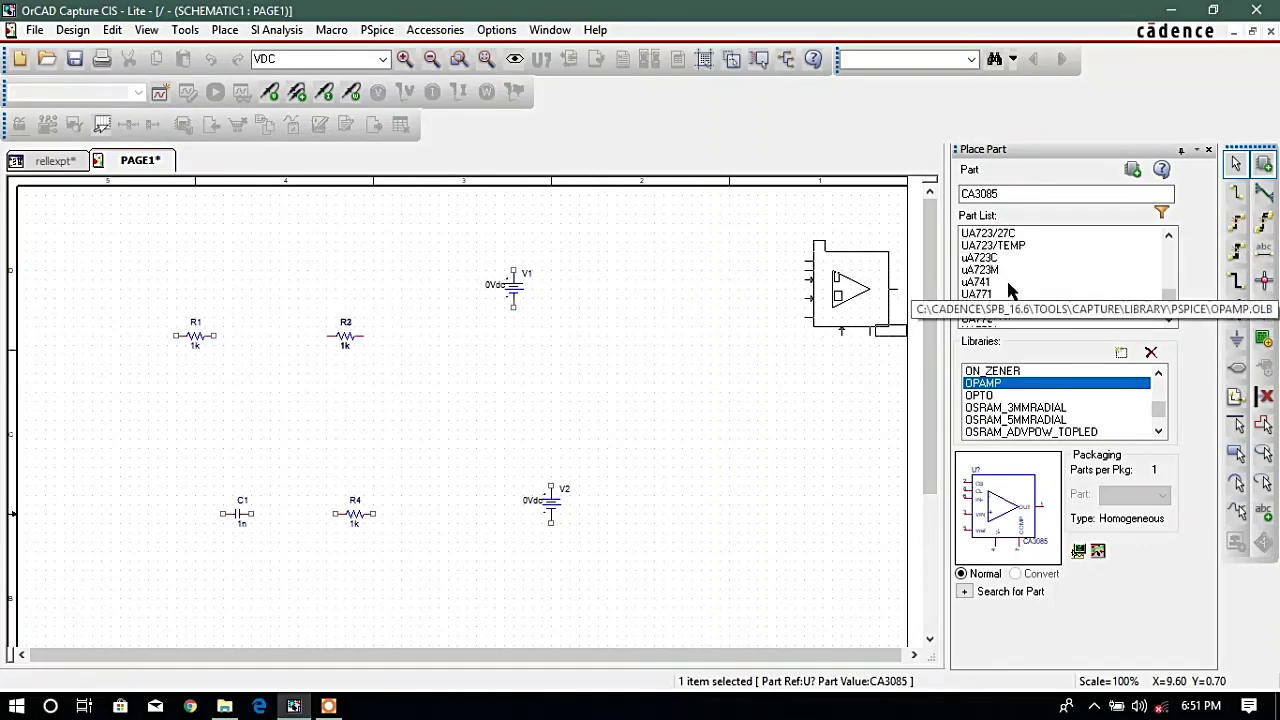
left_click(985, 283)
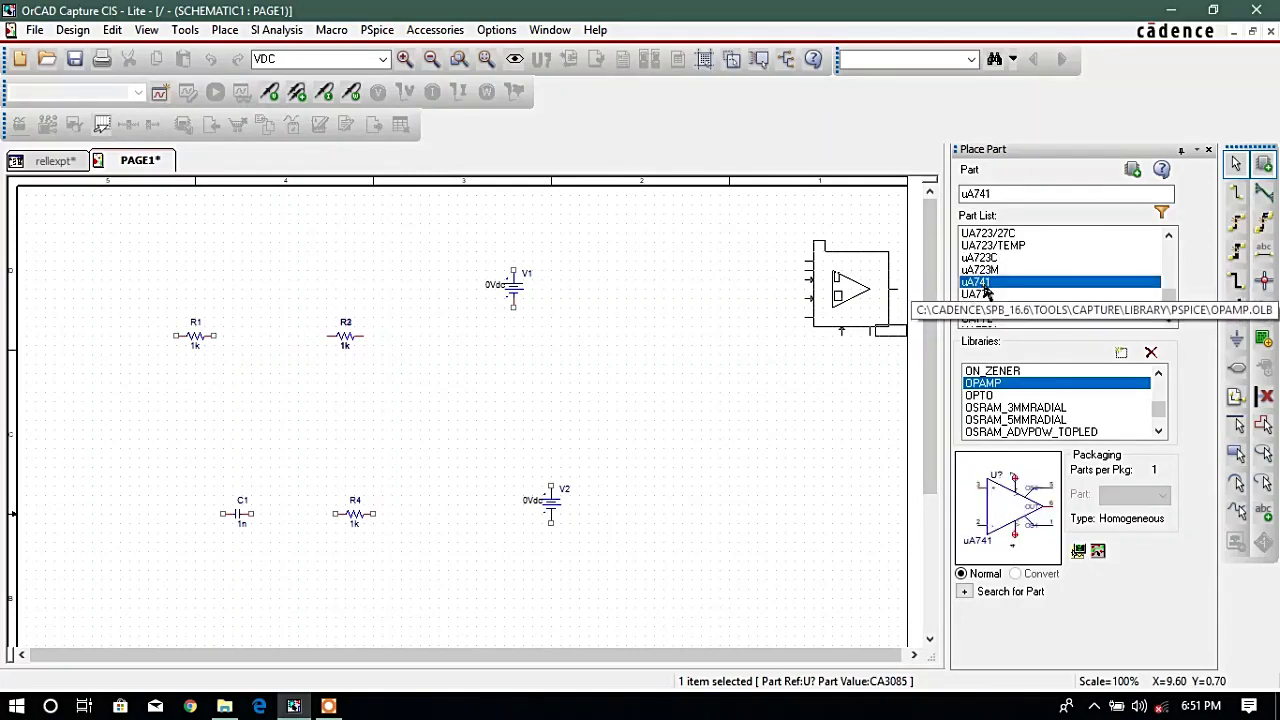
double_click(984, 284)
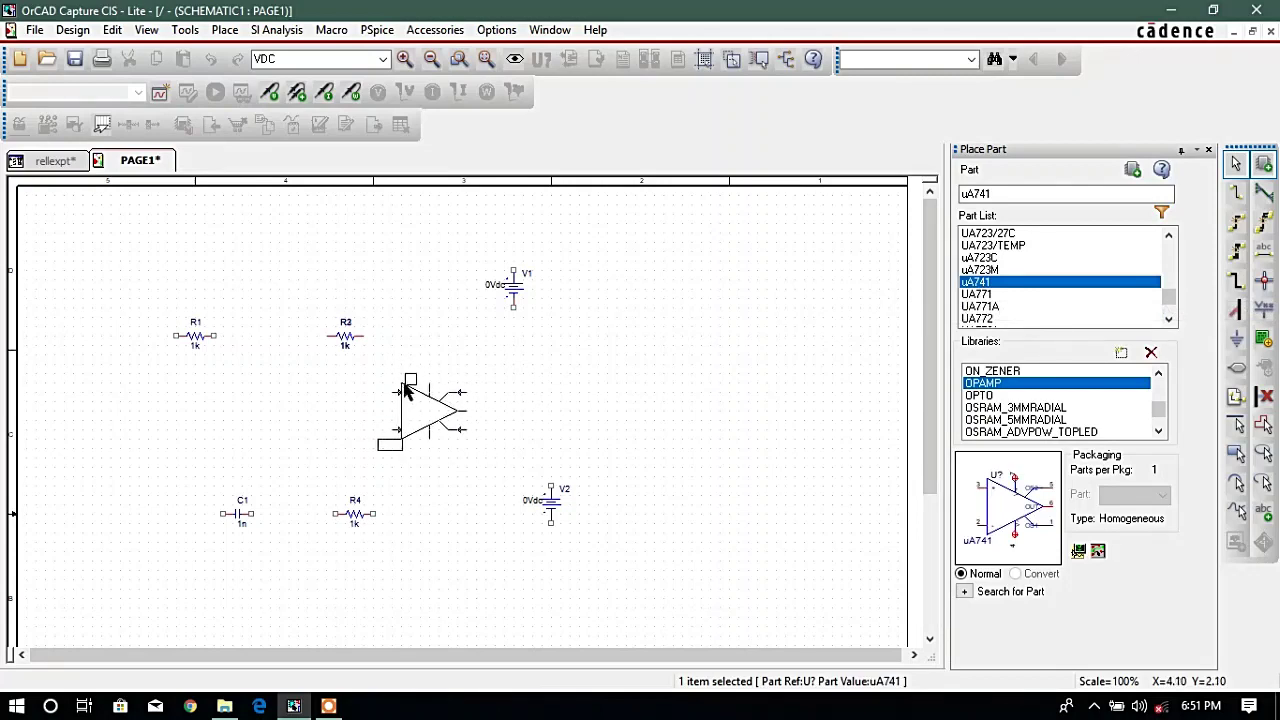
left_click(405, 390)
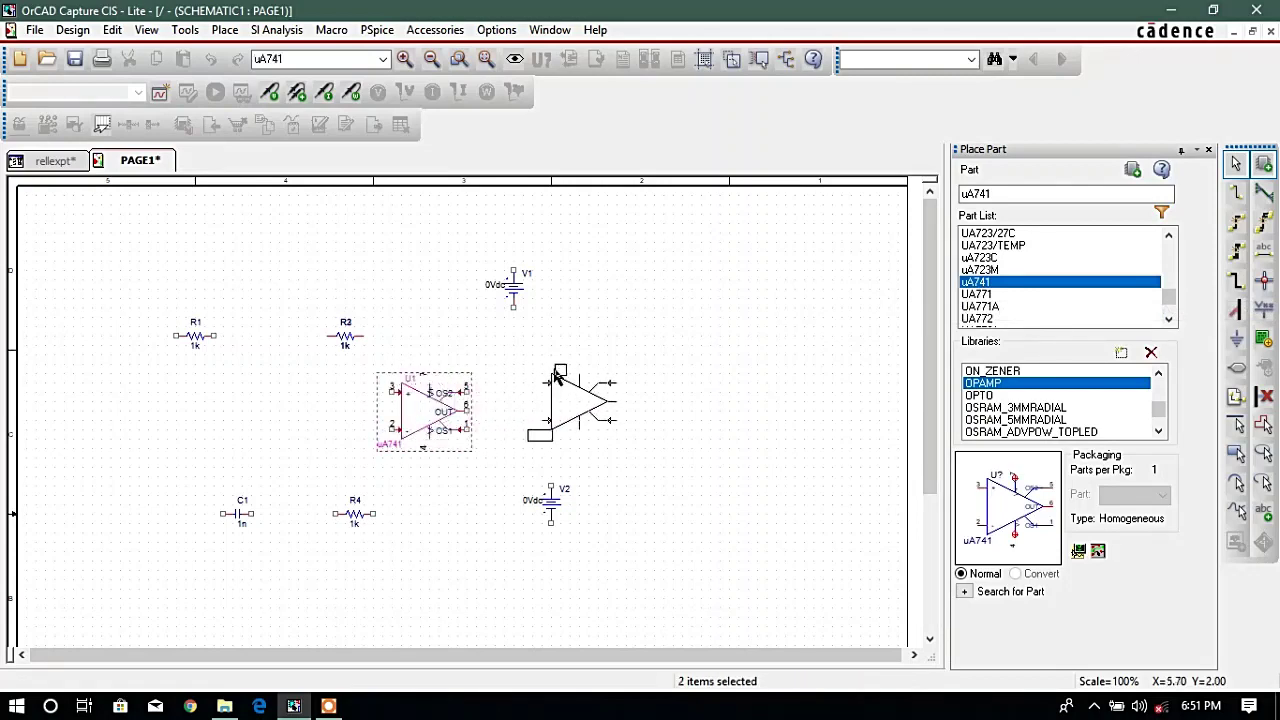
key("Escape")
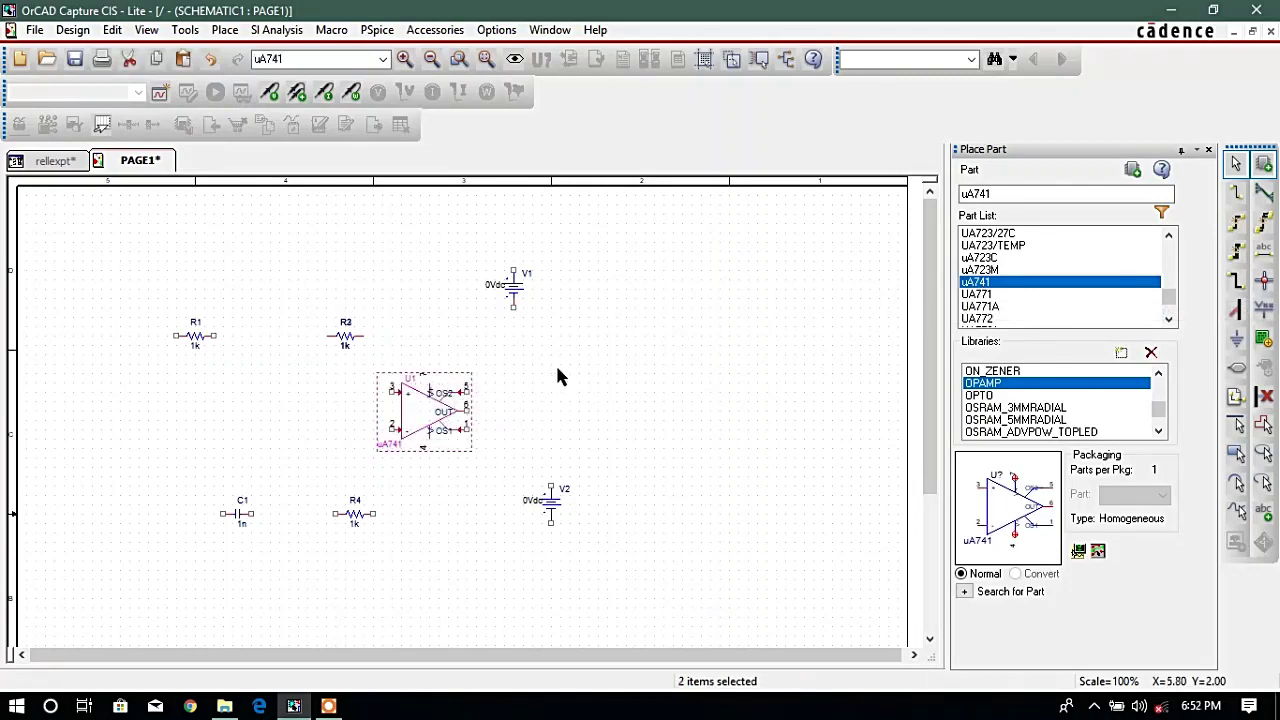
left_click(555, 368)
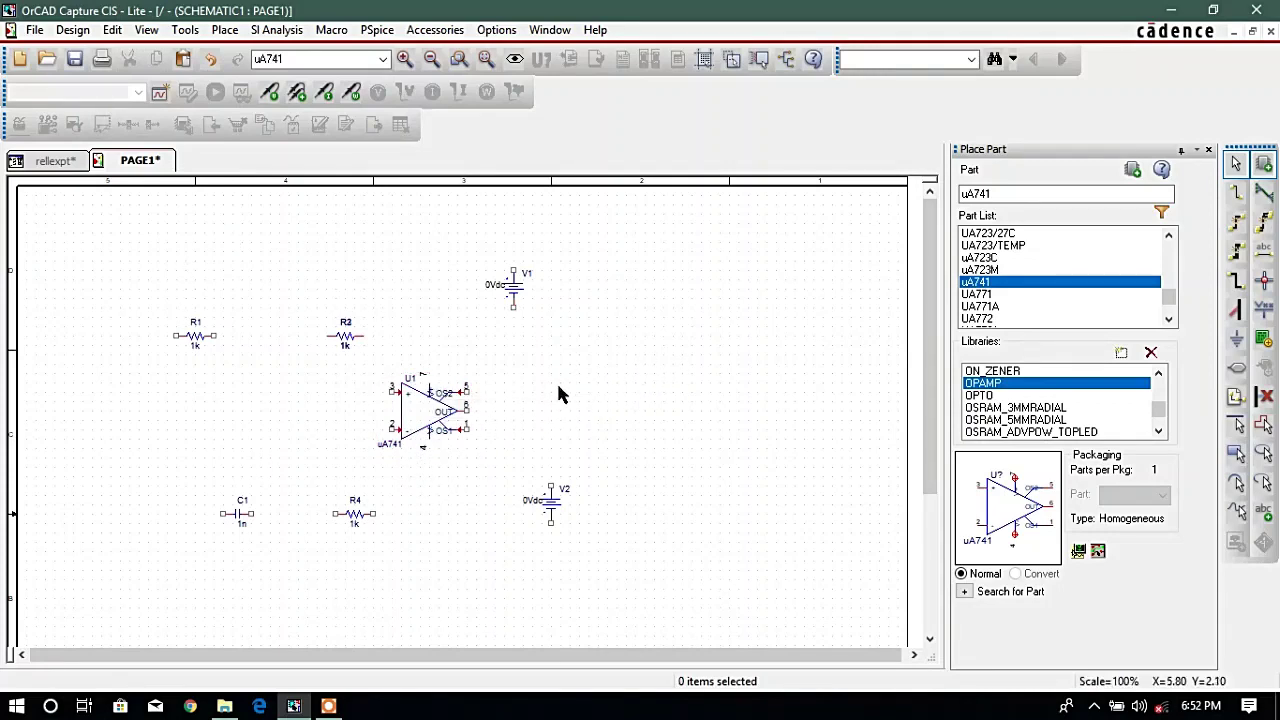
Wire R1 to the near end of the resistor level with it in the upper row
left_click(1237, 195)
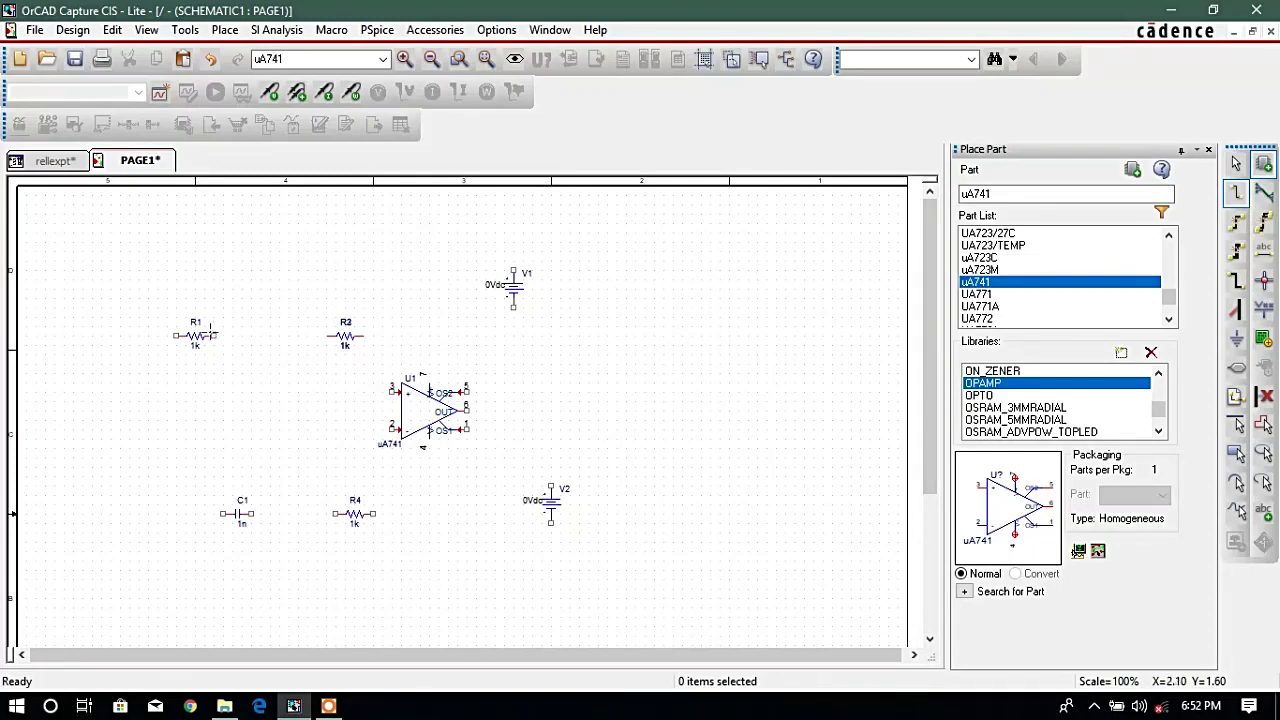
left_click(212, 335)
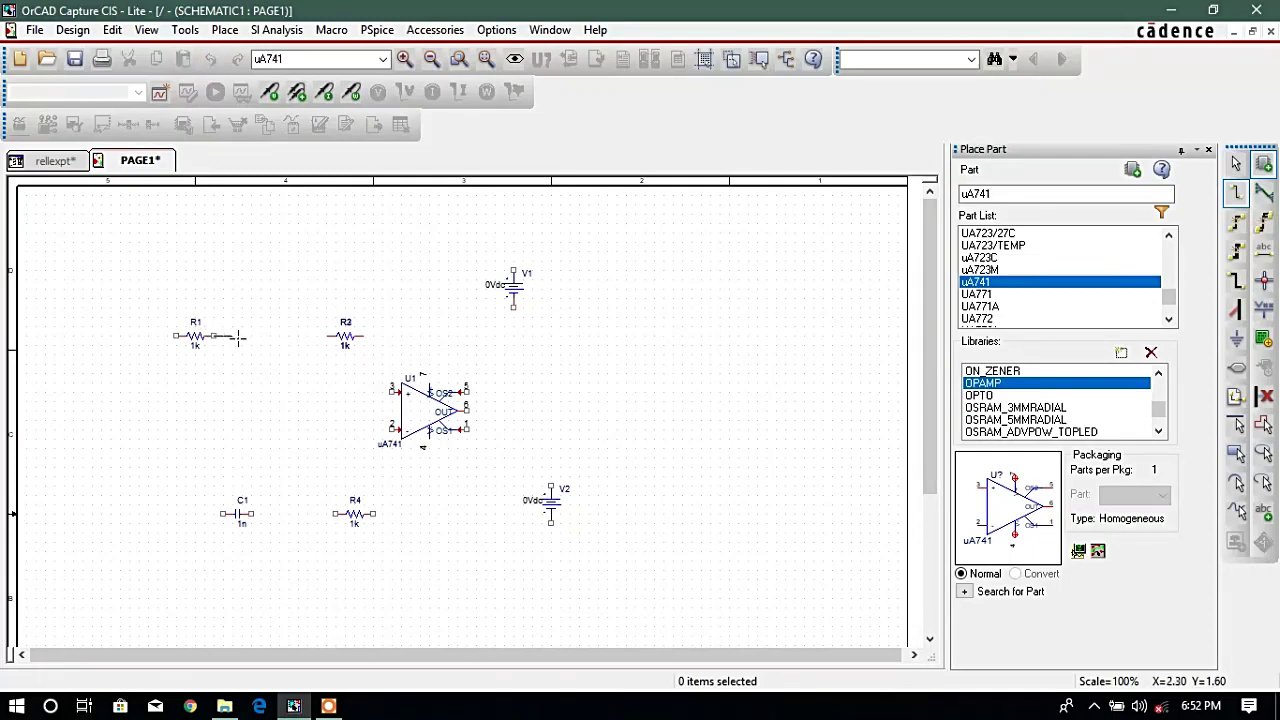
left_click(297, 336)
left_click(325, 336)
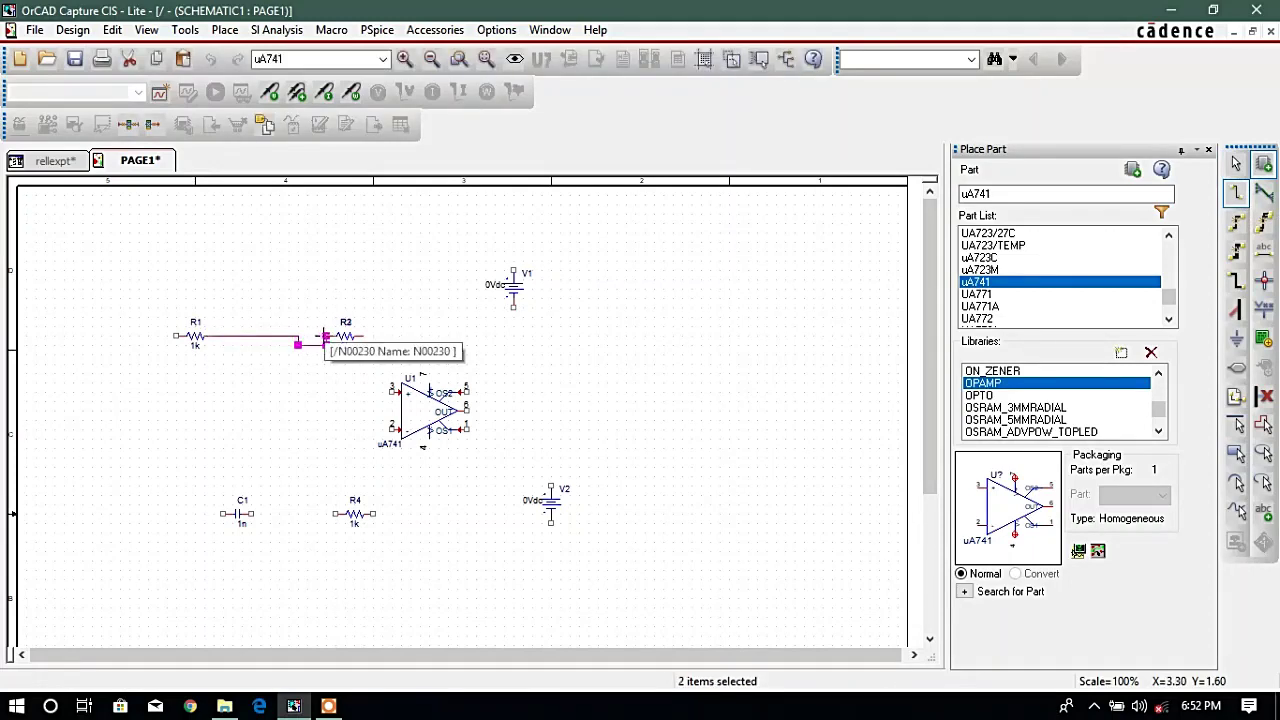
key("Escape")
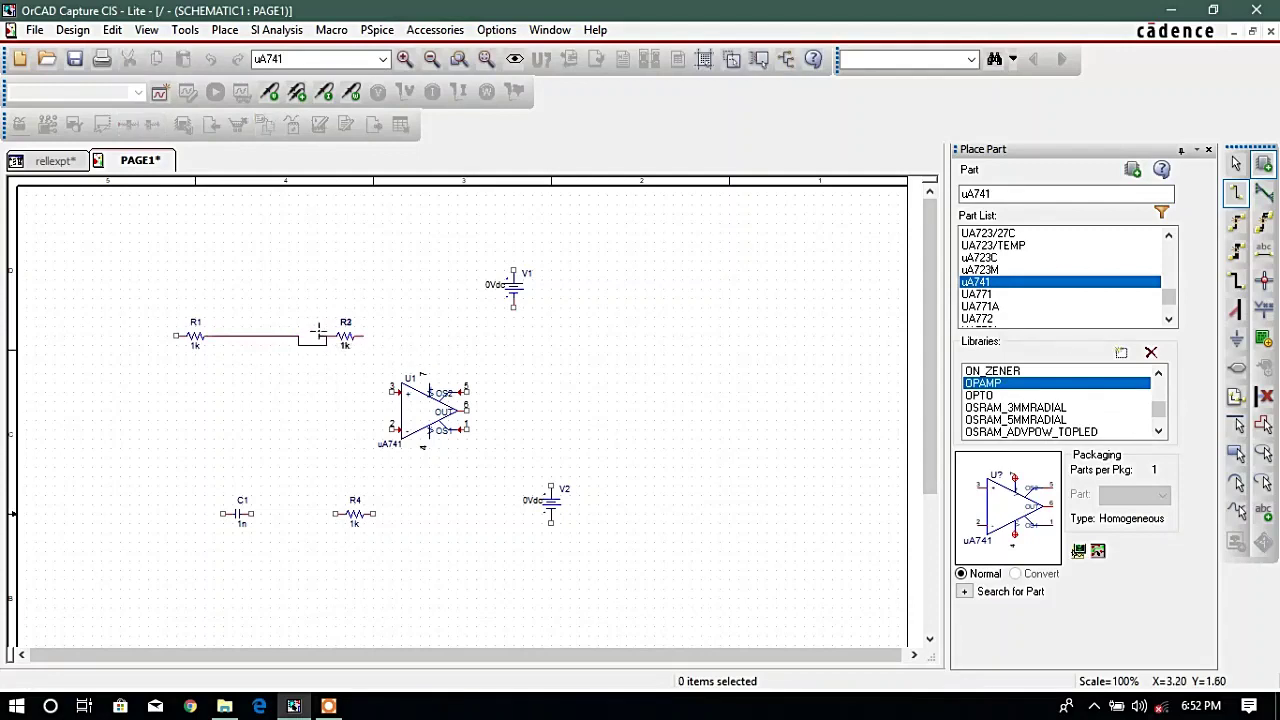
key("Escape")
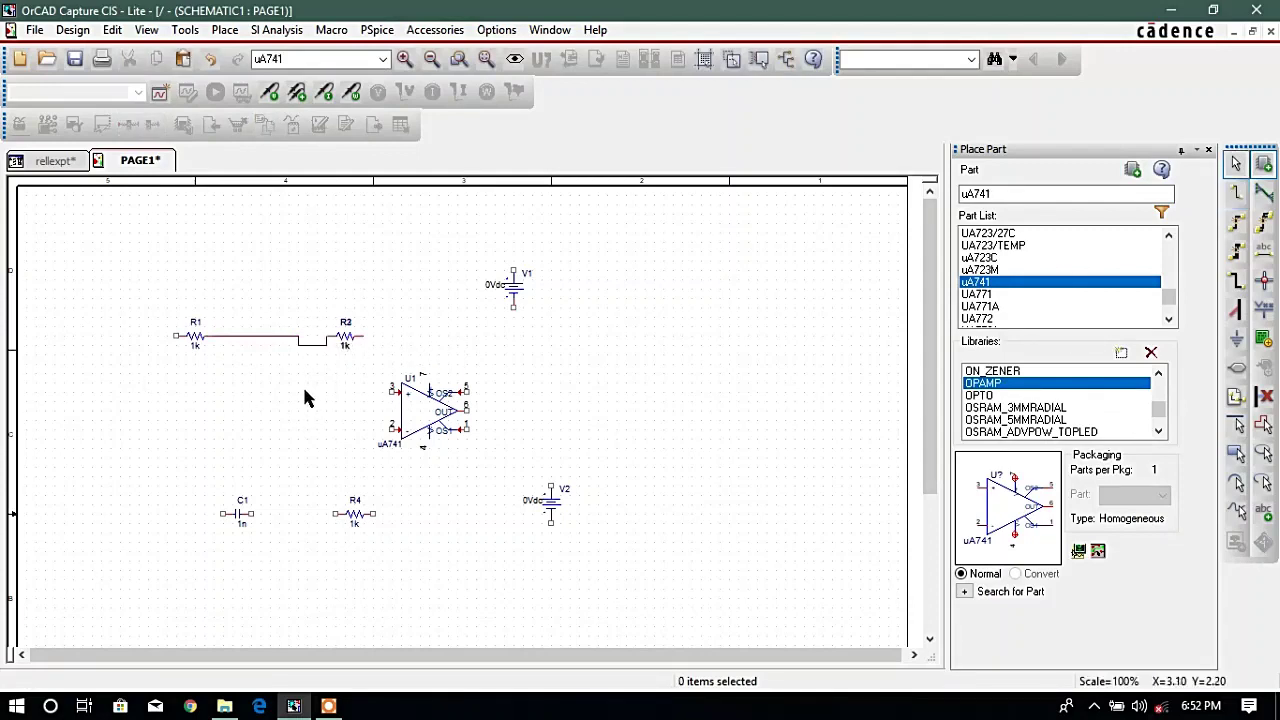
Wire the node between the two upper resistors to the op-amp's non-inverting input, pin 3
left_click(1237, 197)
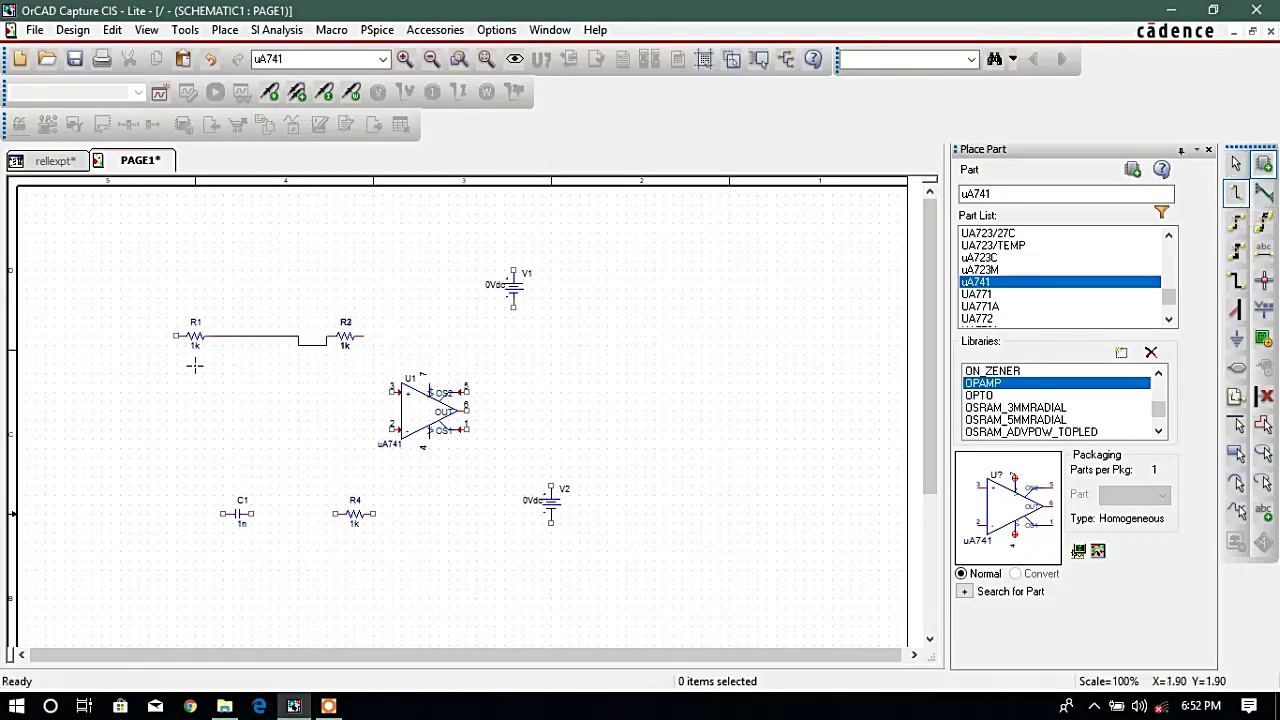
left_click(261, 336)
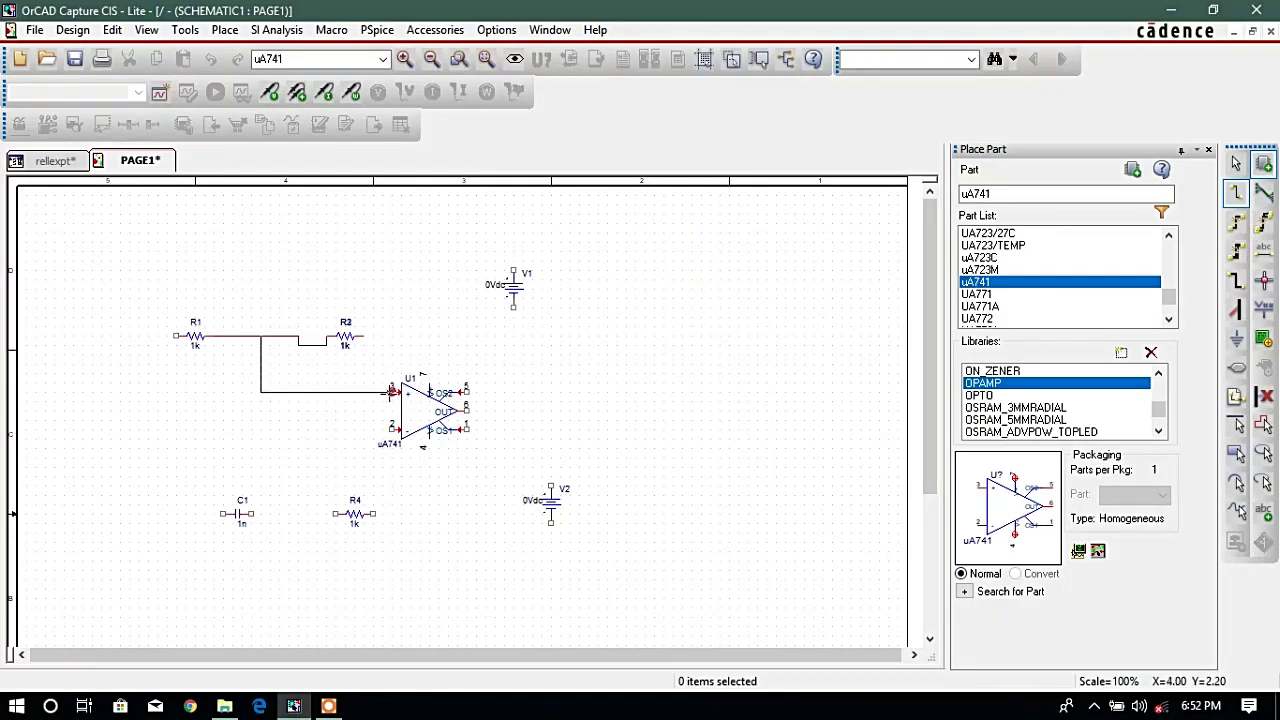
left_click(392, 391)
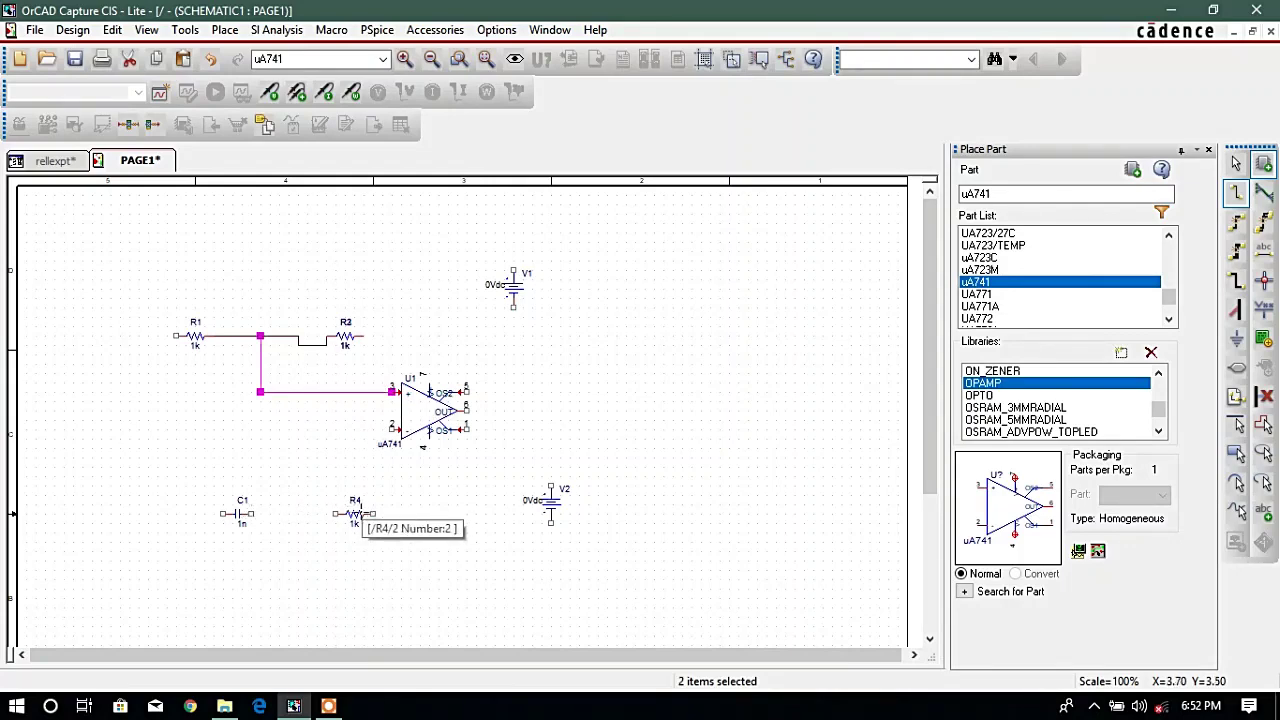
left_click(258, 514)
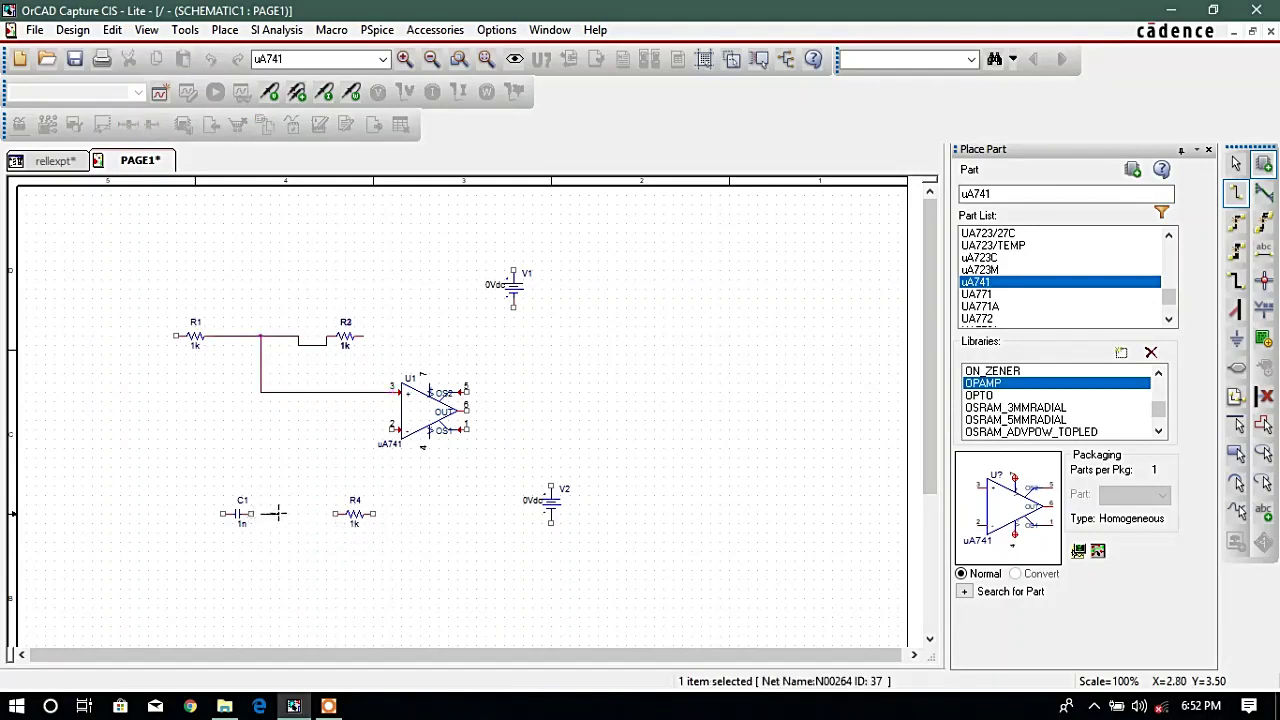
left_click(326, 514)
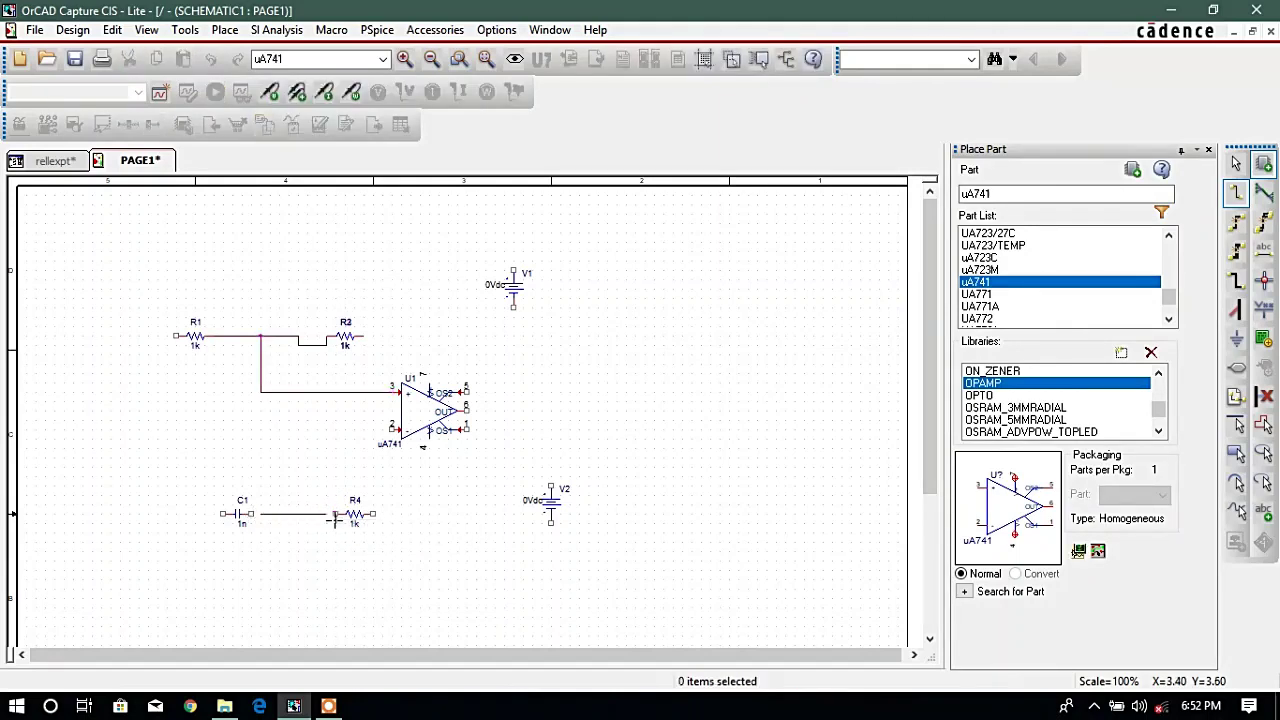
left_click(316, 518)
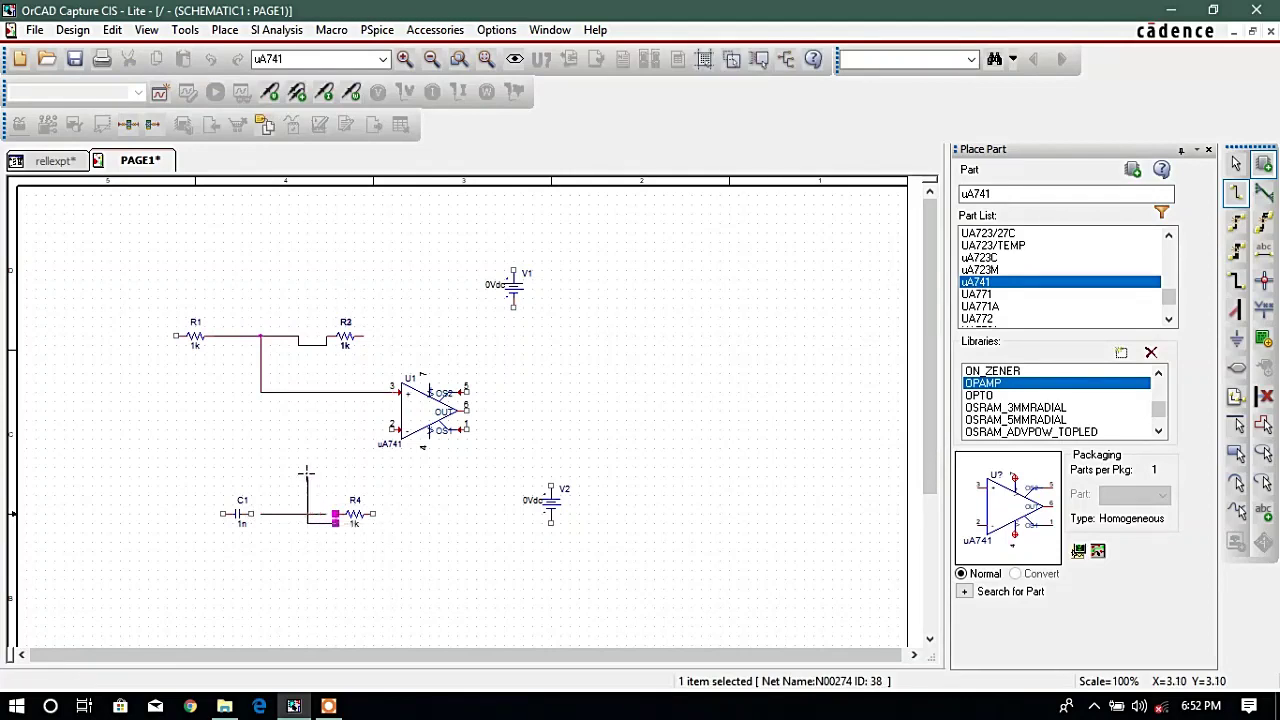
key("Delete")
left_click(306, 518)
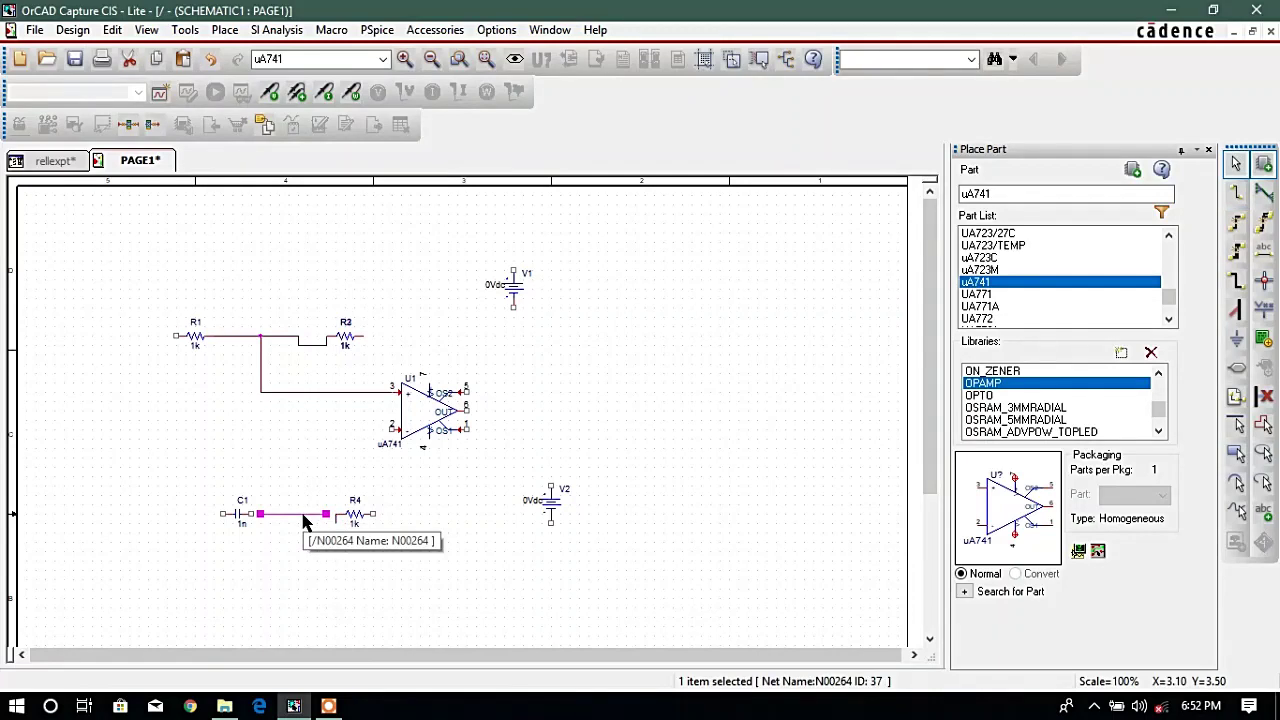
key("Delete")
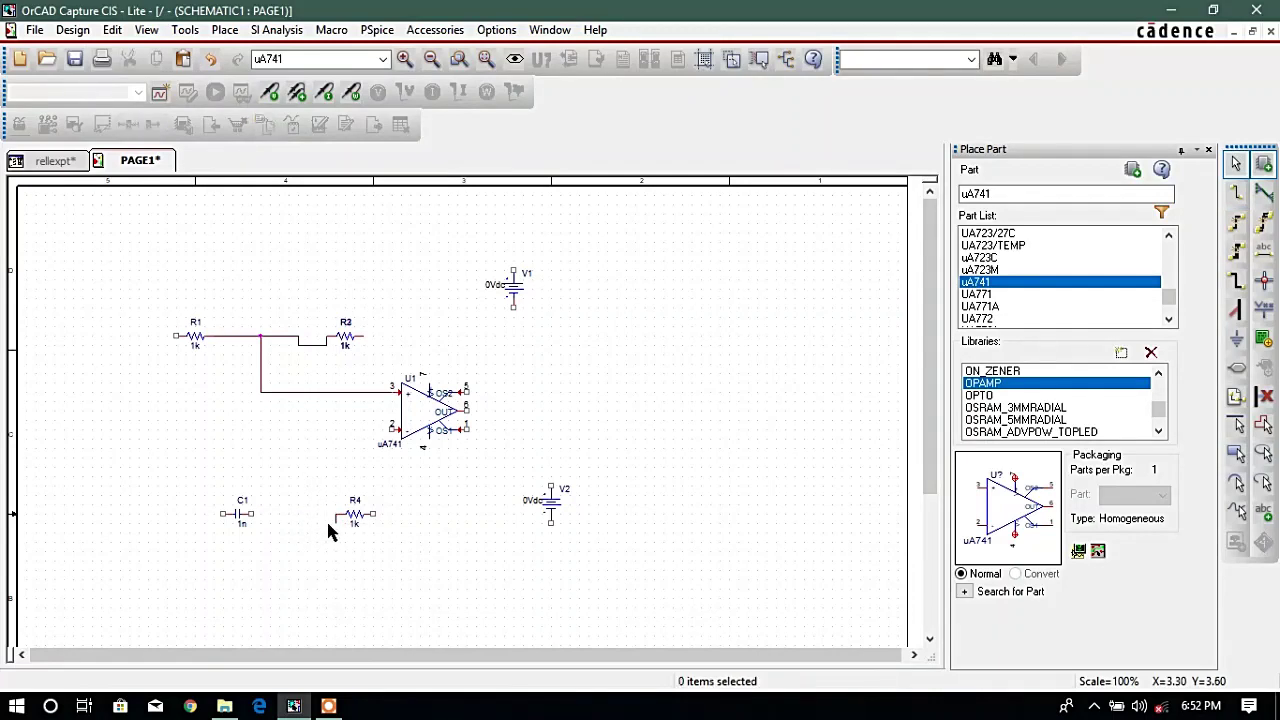
left_click(336, 523)
key("Delete")
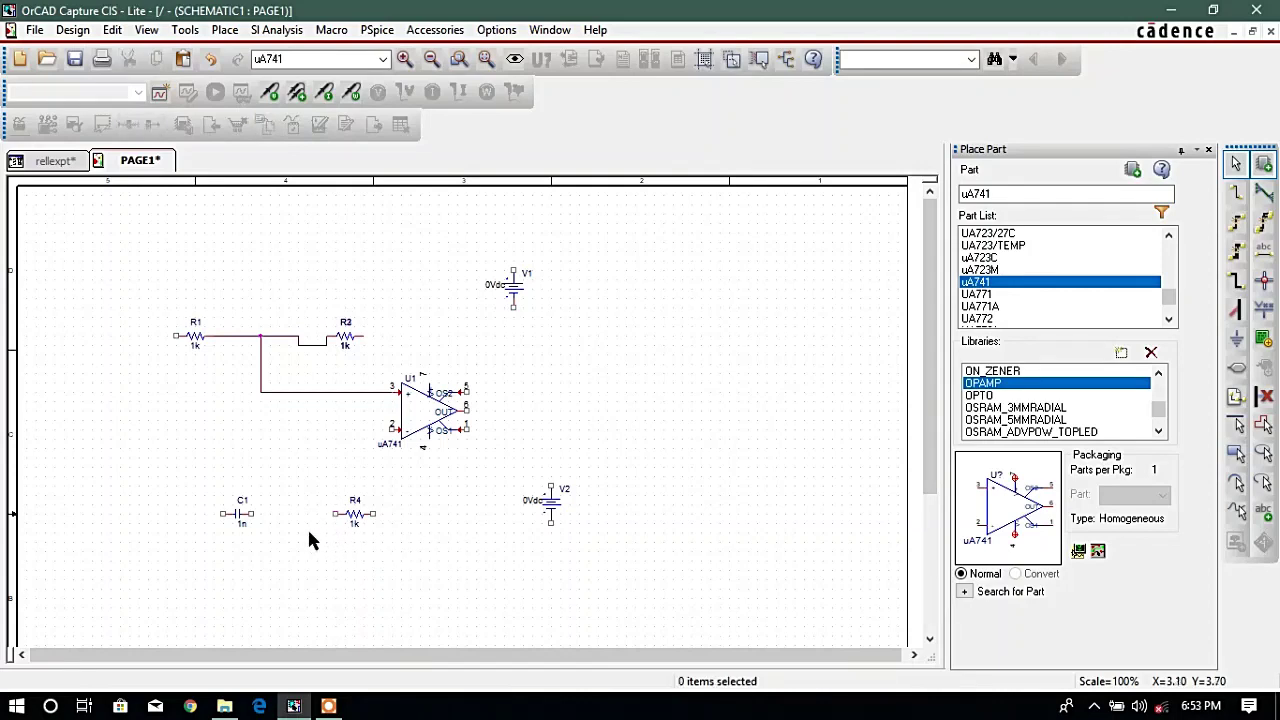
Wire R4 straight to C1 and connect the node between them to the op-amp's inverting input, pin 2
left_click(1236, 191)
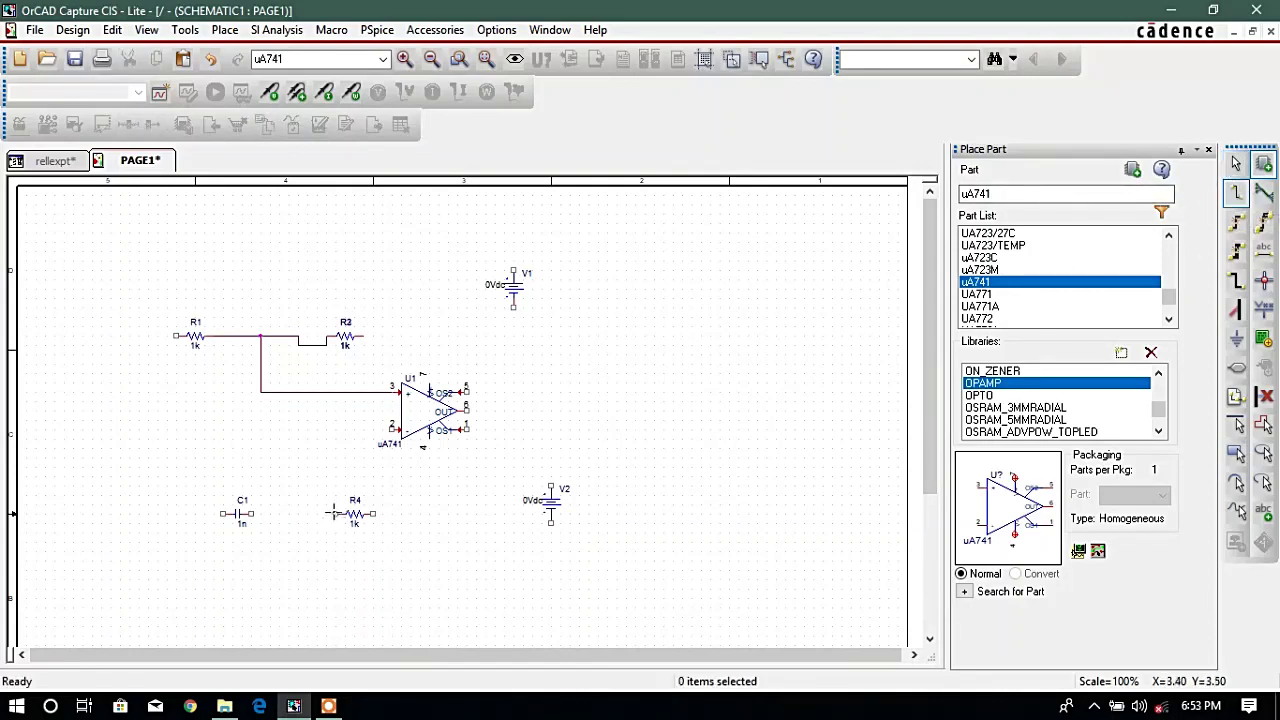
left_click_drag(335, 514, 252, 514)
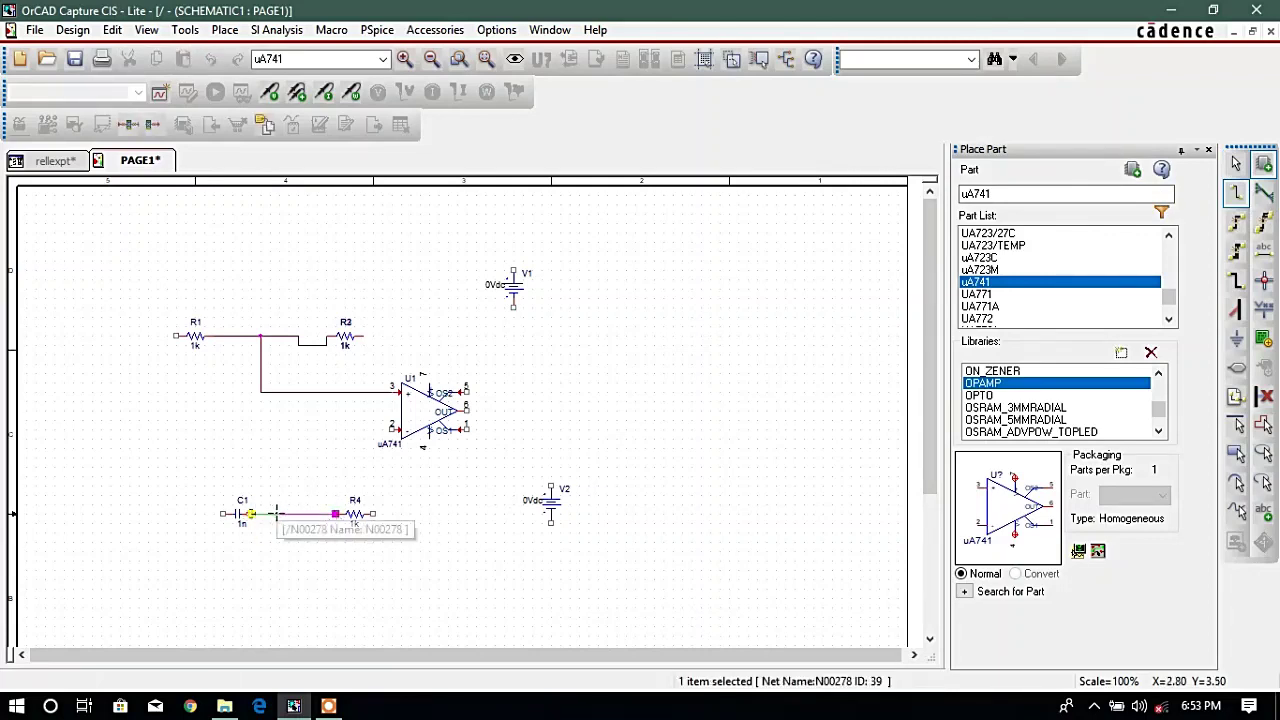
left_click(281, 514)
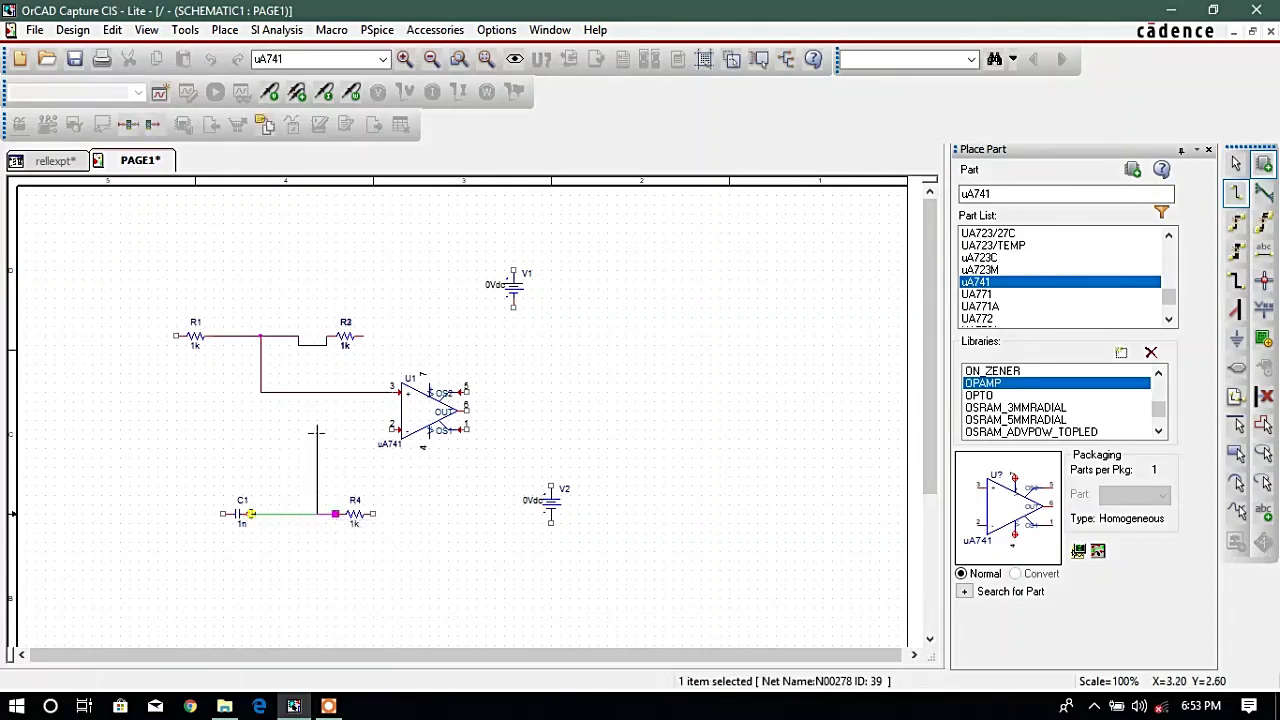
left_click(317, 430)
left_click(385, 430)
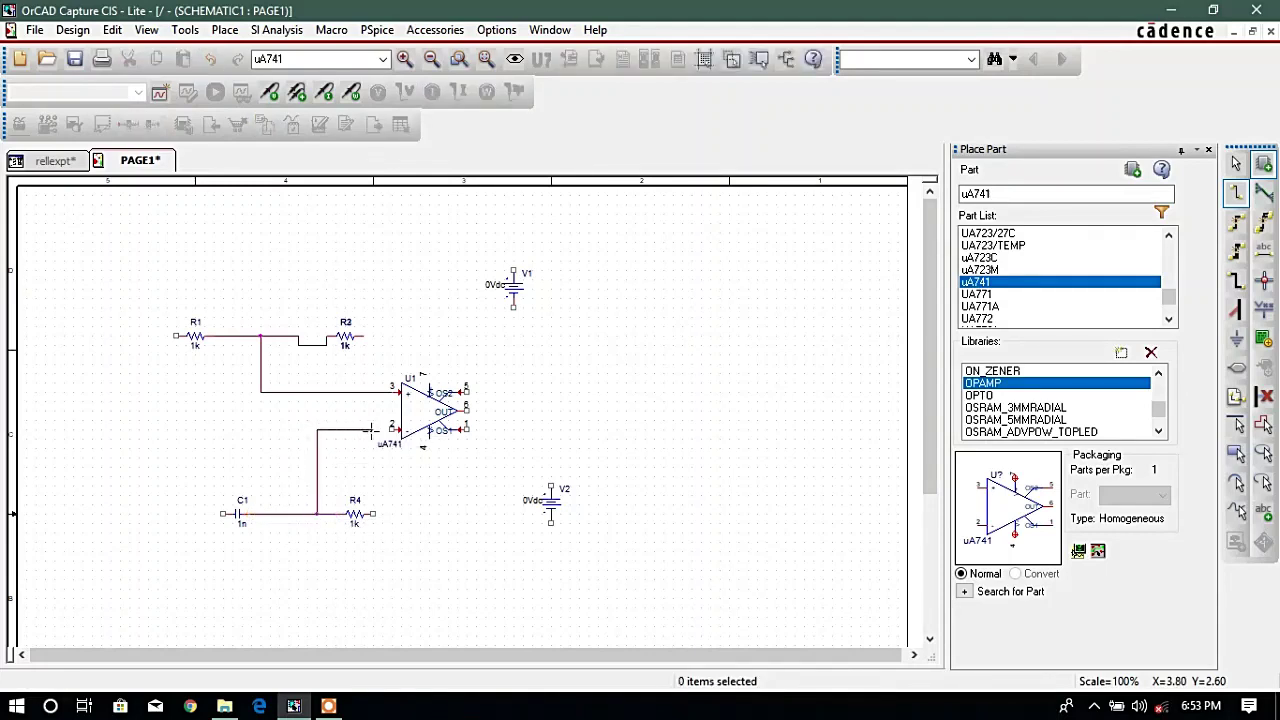
left_click(385, 430)
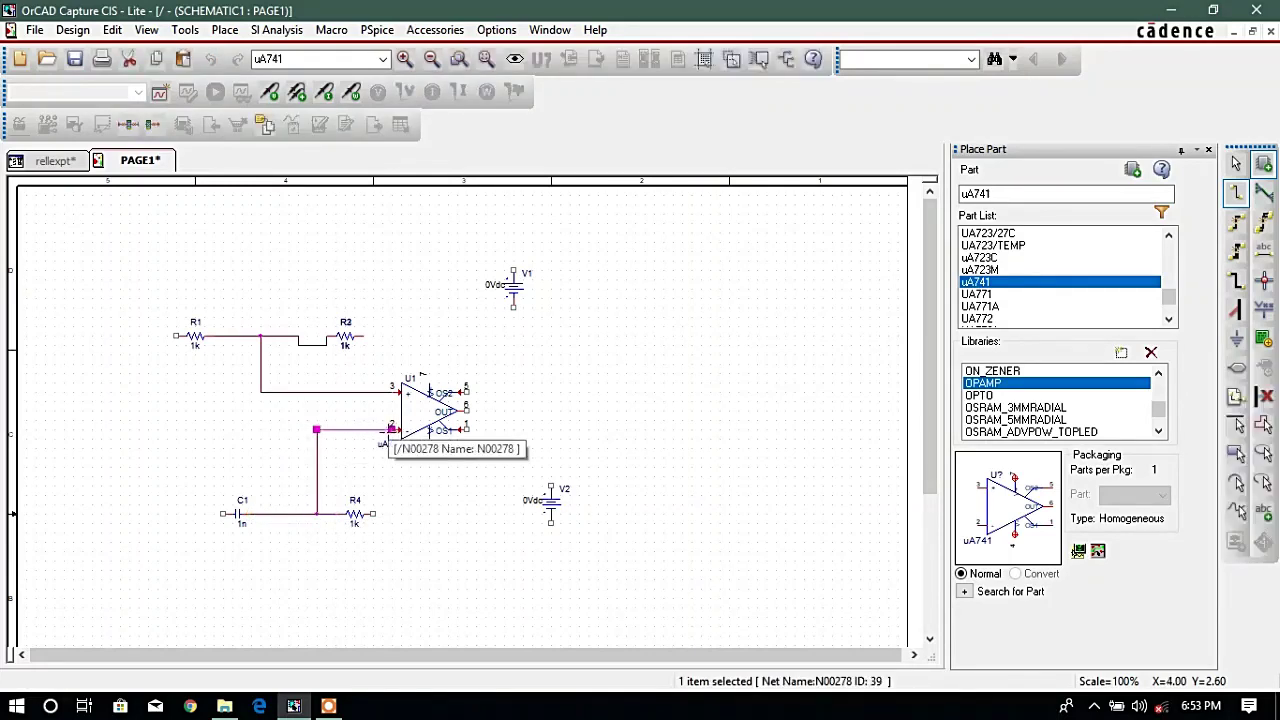
left_click(385, 450)
key("Escape")
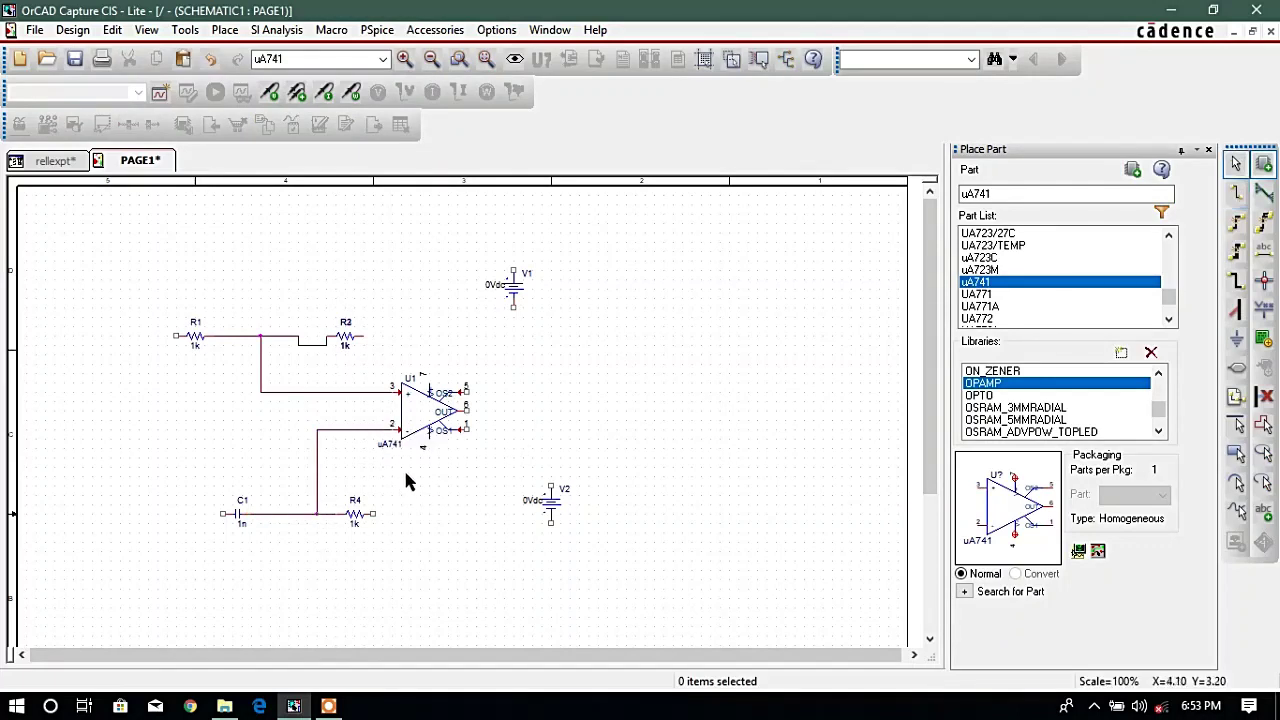
Wire the free end of R4 to the op-amp's output, pin 6
left_click(1236, 192)
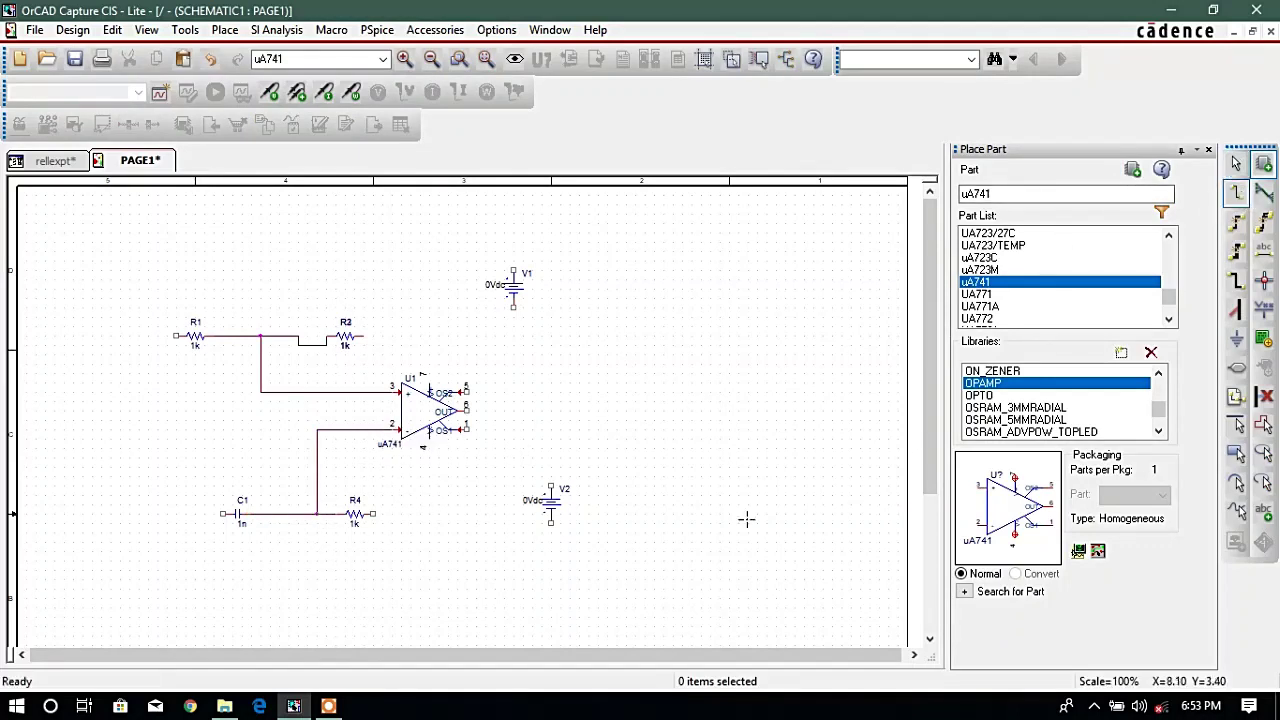
left_click(374, 514)
left_click(391, 514)
left_click(513, 411)
left_click(466, 411)
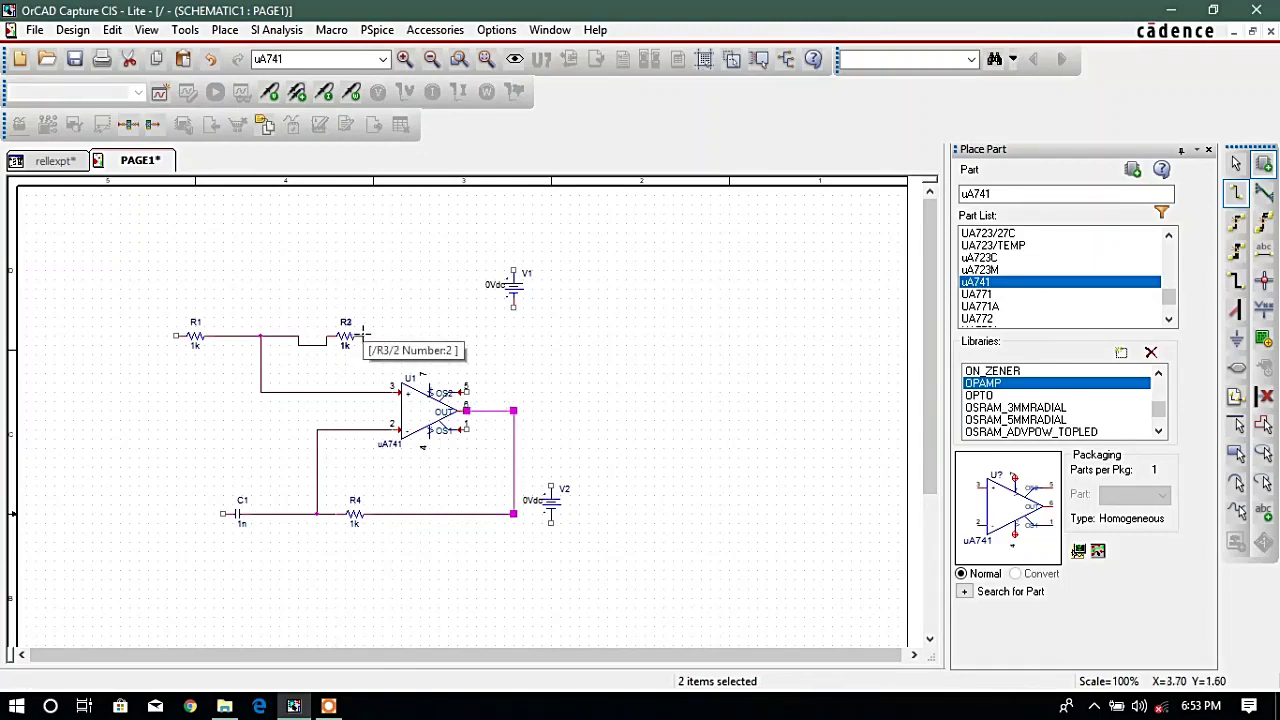
Wire the free end of the second upper resistor to the op-amp's output wire from pin 6
left_click(363, 336)
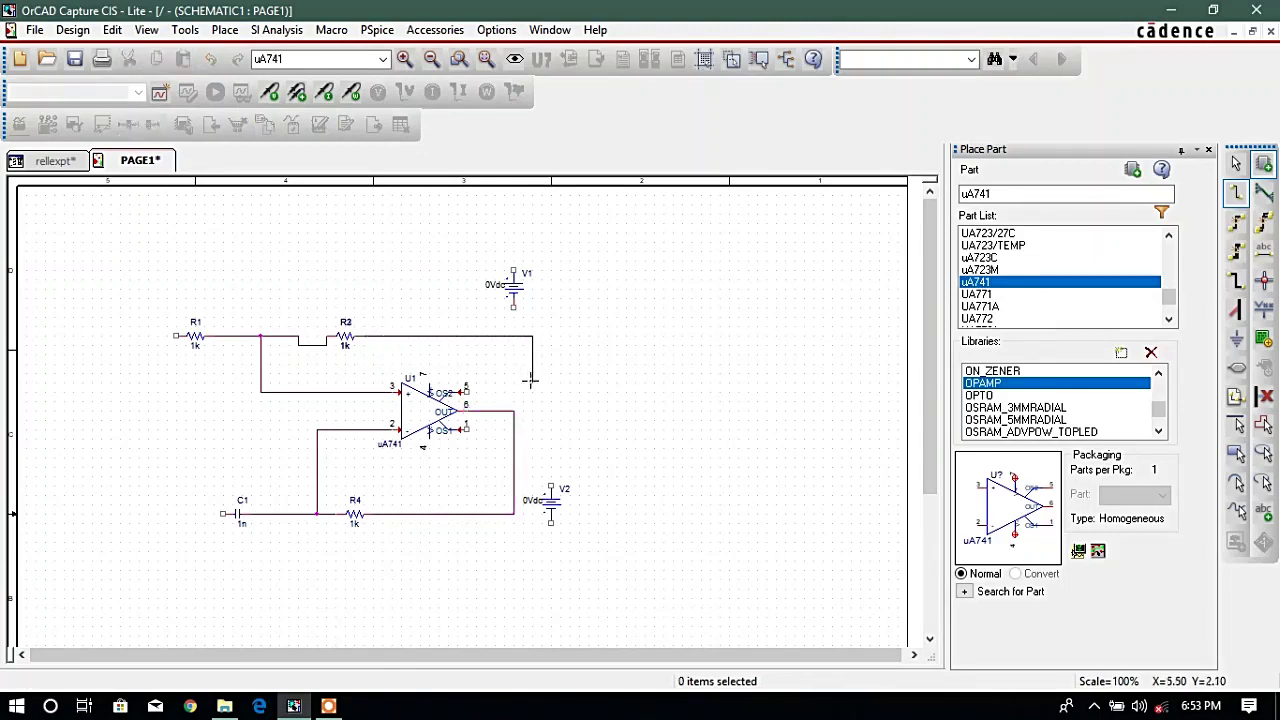
left_click(513, 410)
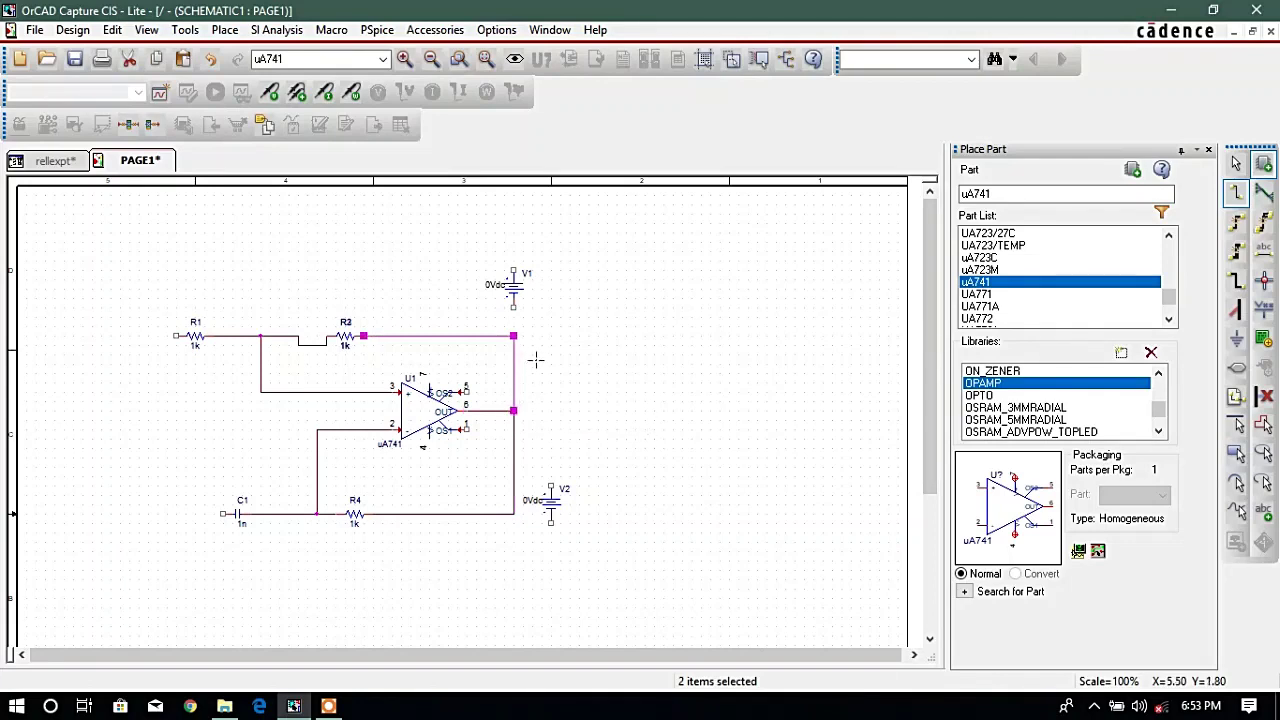
key("Escape")
left_click(608, 417)
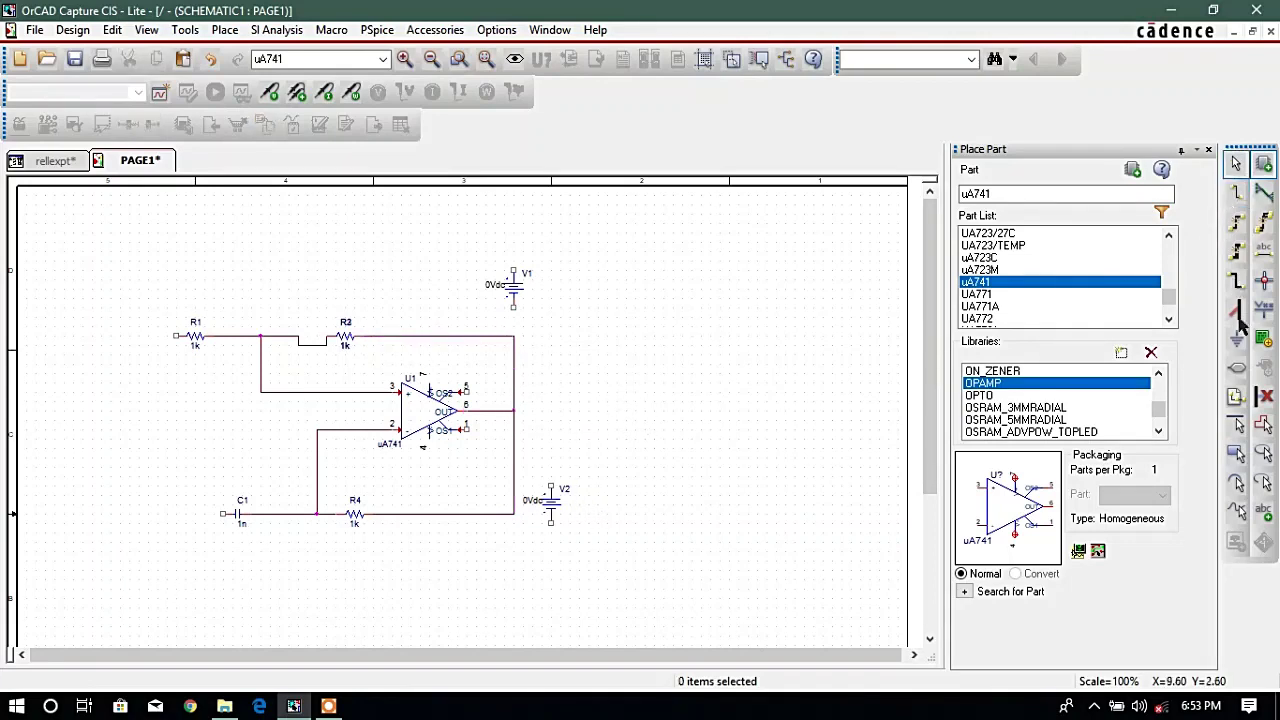
Wire the op-amp's supply pin 7 up and across to the upper terminal of V1
left_click(1236, 194)
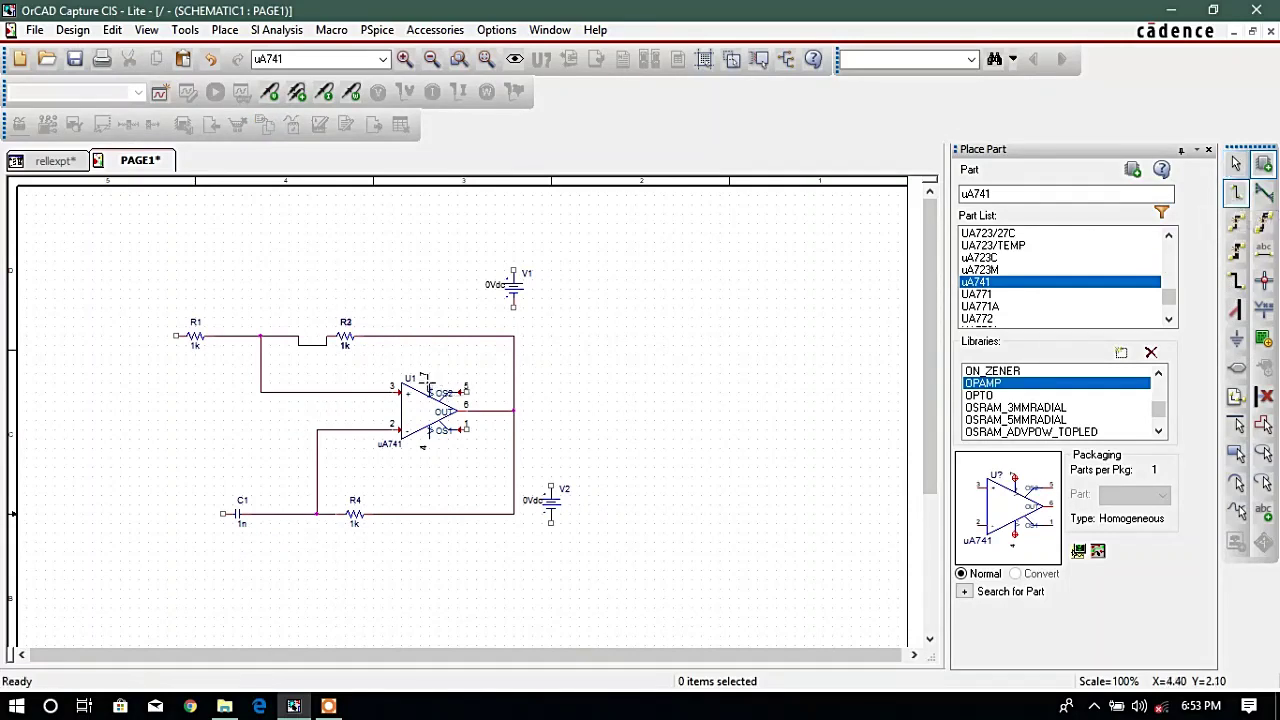
left_click(430, 377)
left_click(435, 243)
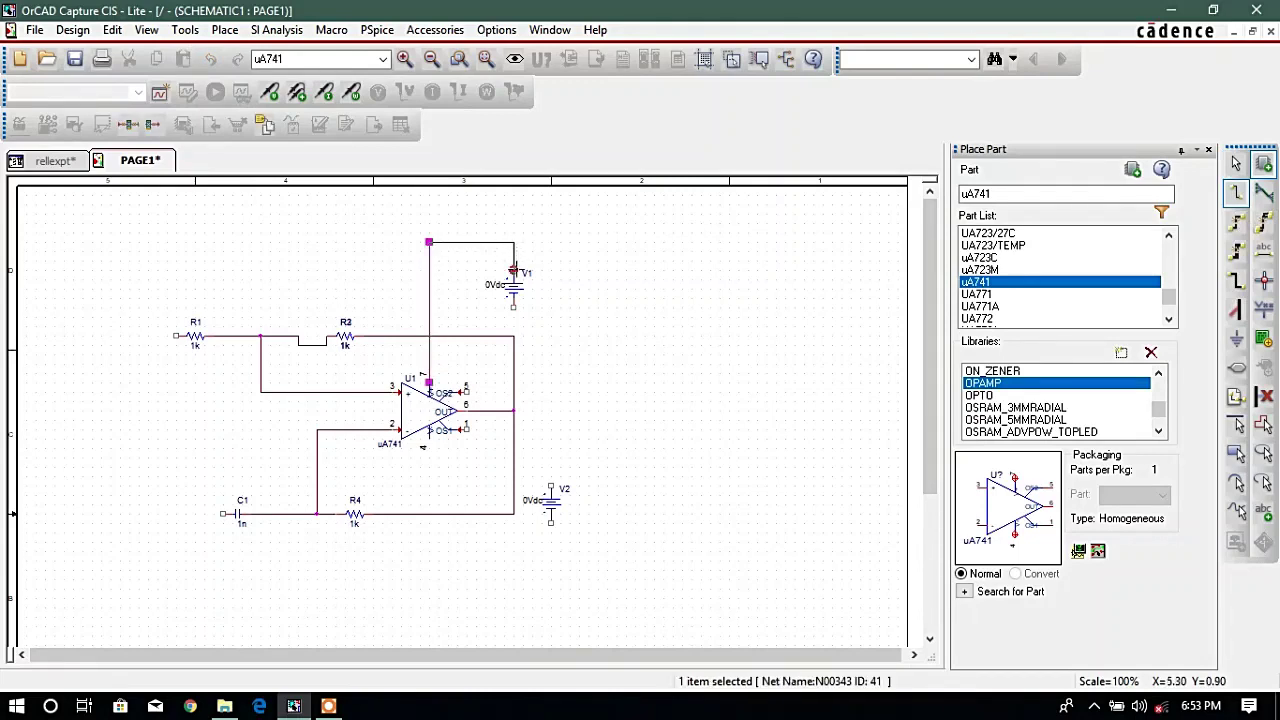
left_click(513, 270)
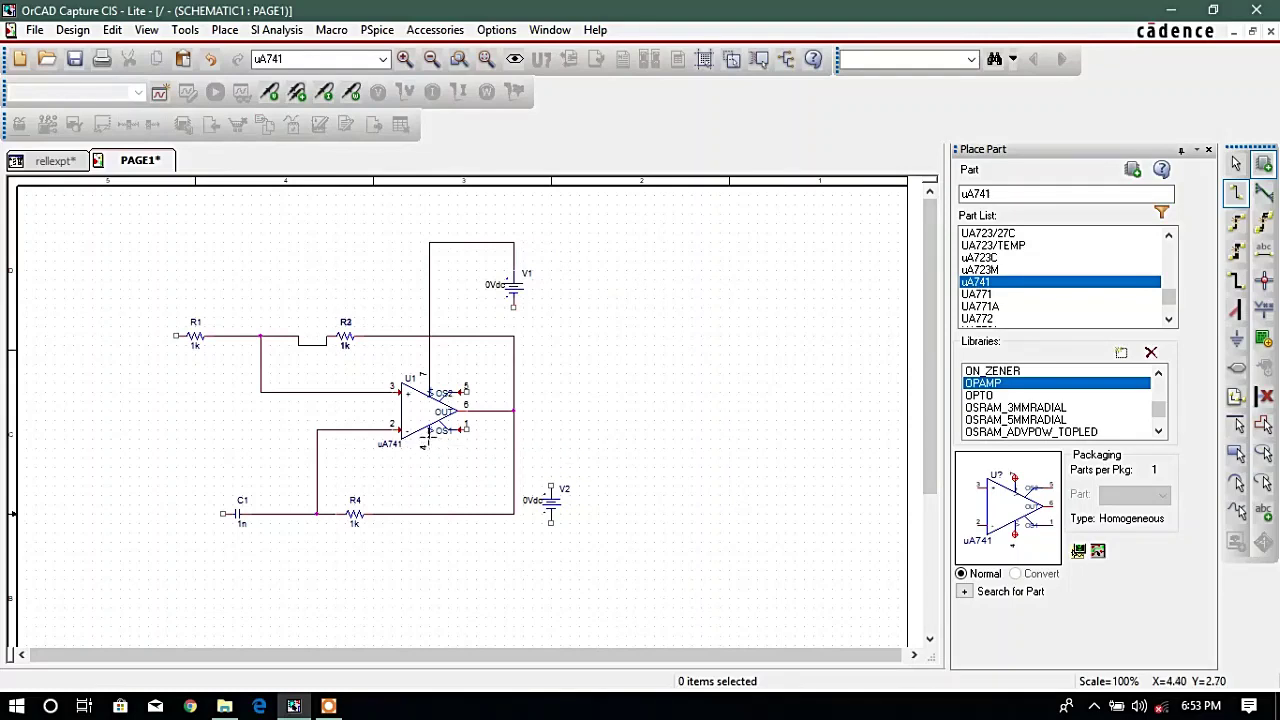
Wire the op-amp's supply pin 4 to the upper terminal of V2
left_click(425, 447)
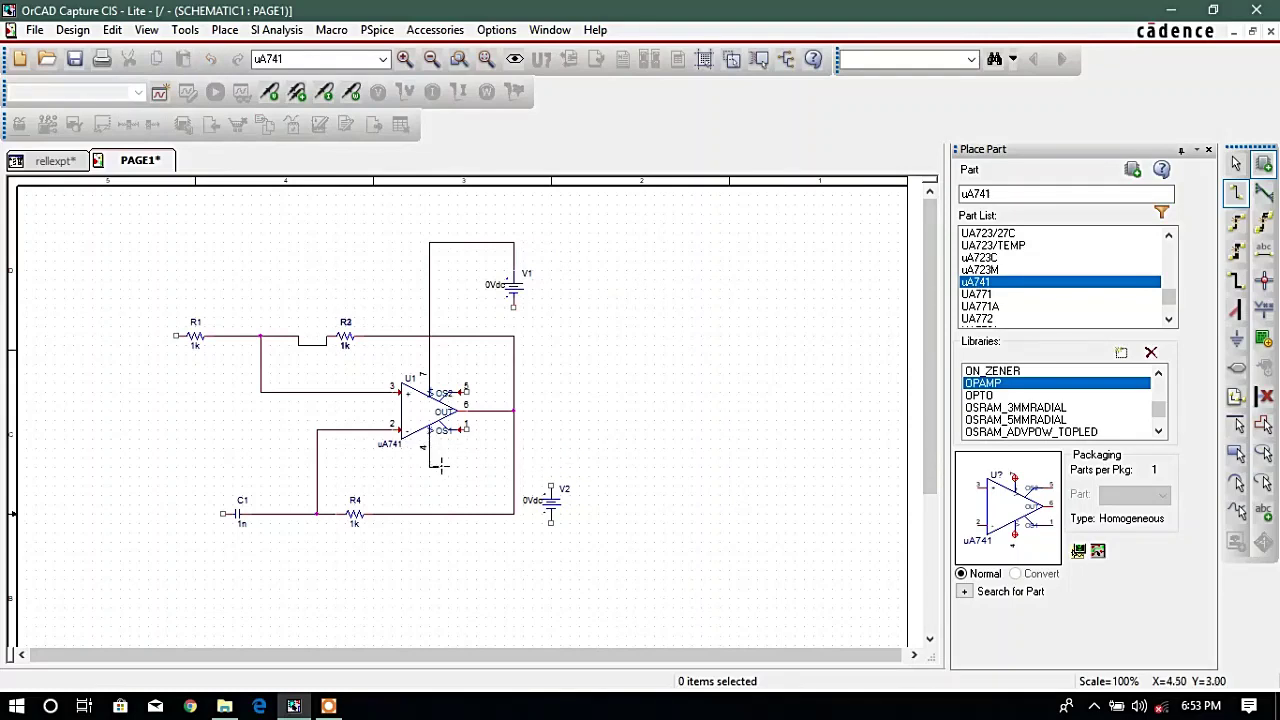
left_click(550, 486)
key("Escape")
left_click(557, 424)
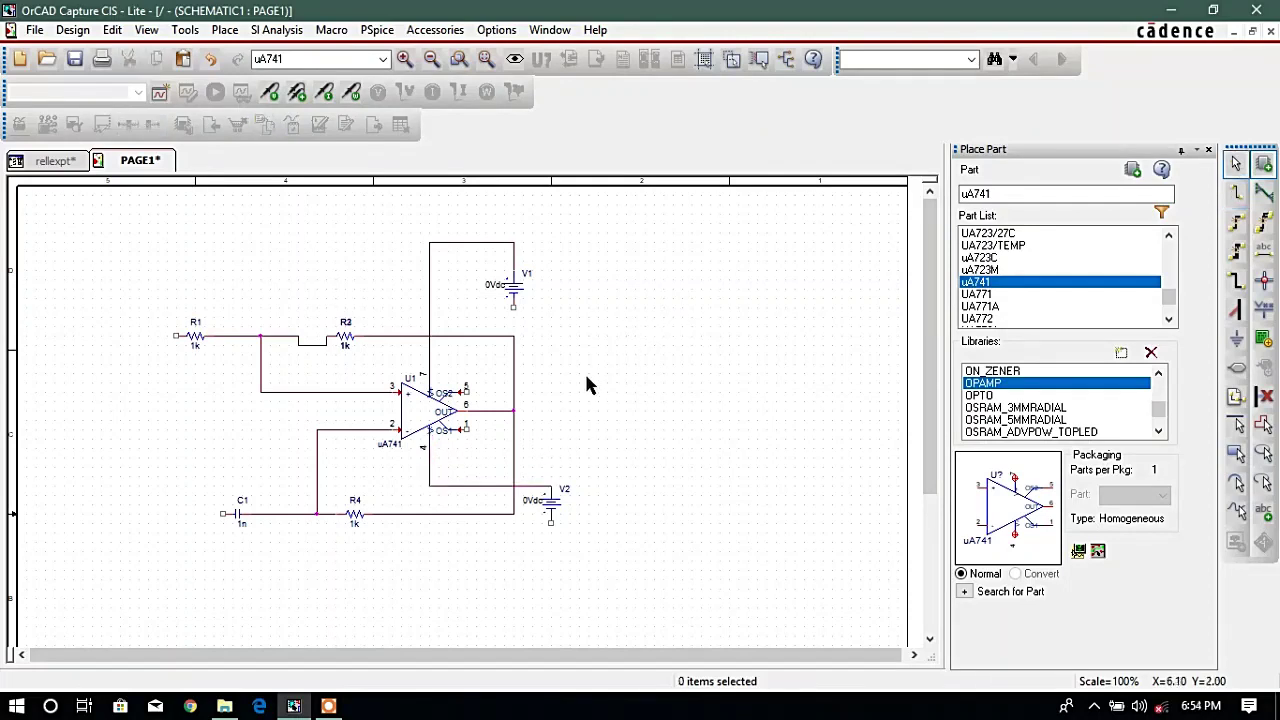
Place 0/SOURCE ground symbols on the lower terminals of V2 and V1 and on the free ends of C1 and R1
left_click(1238, 340)
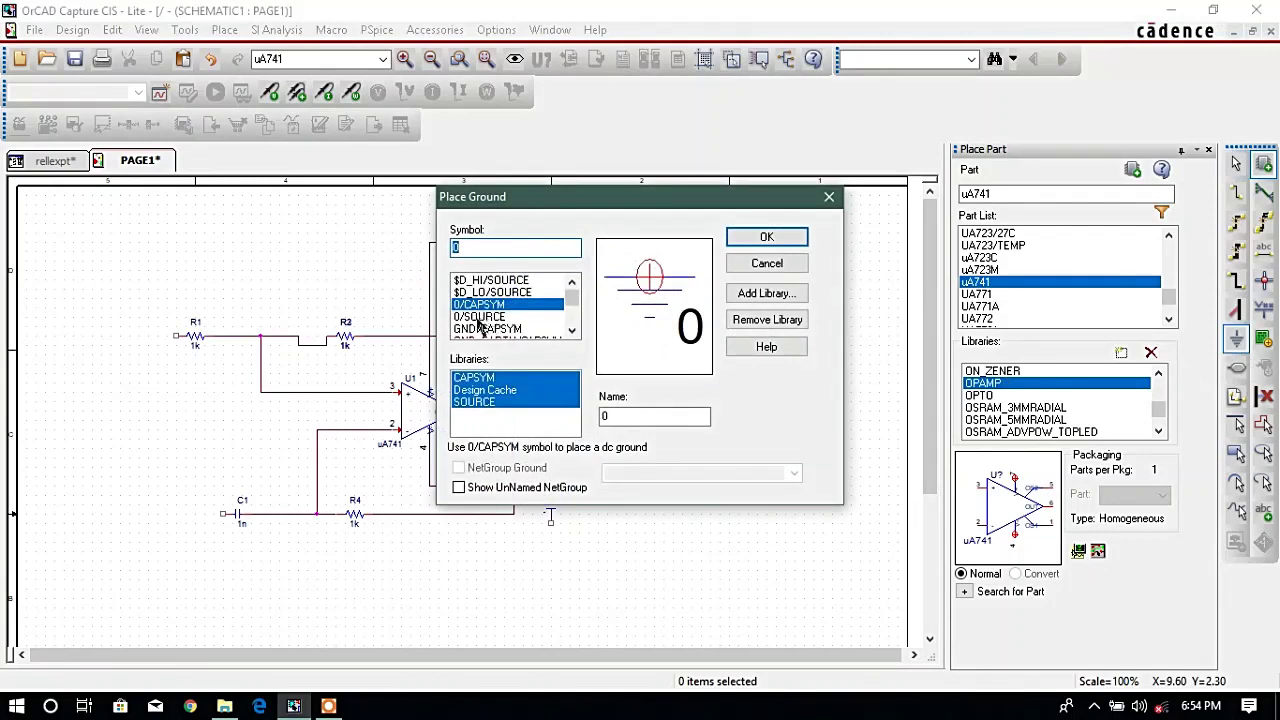
left_click(479, 319)
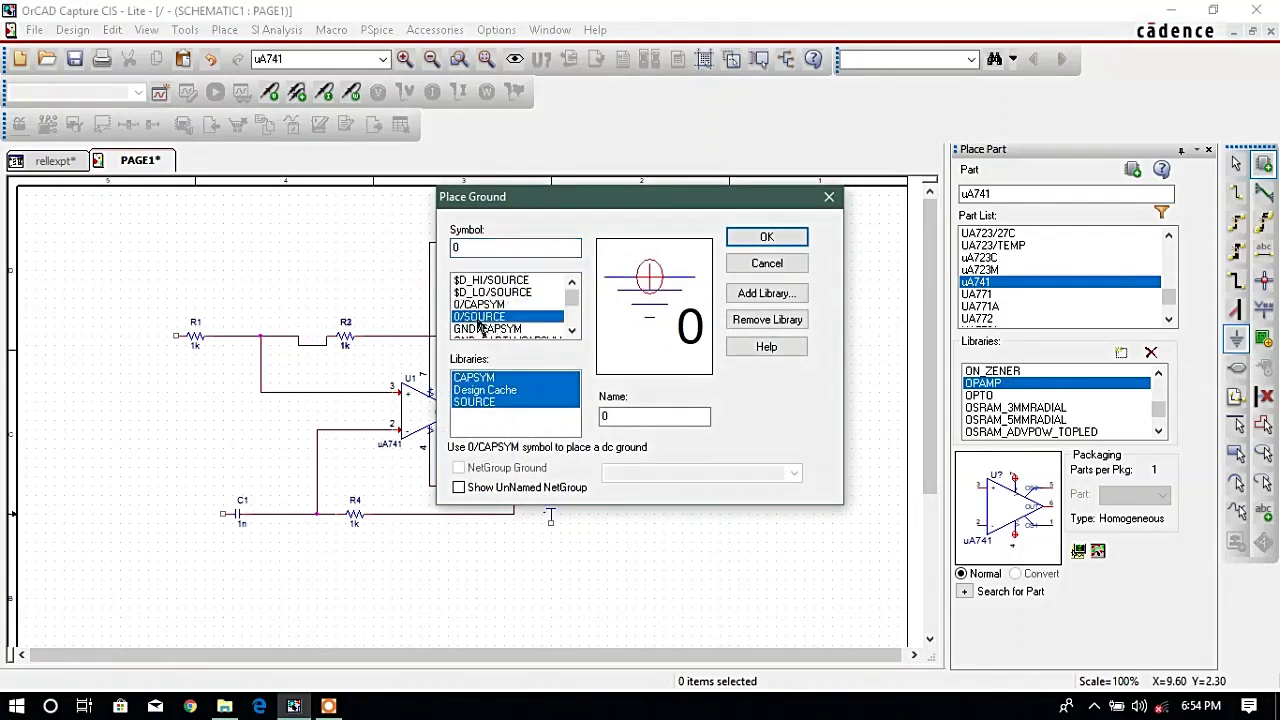
left_click(766, 236)
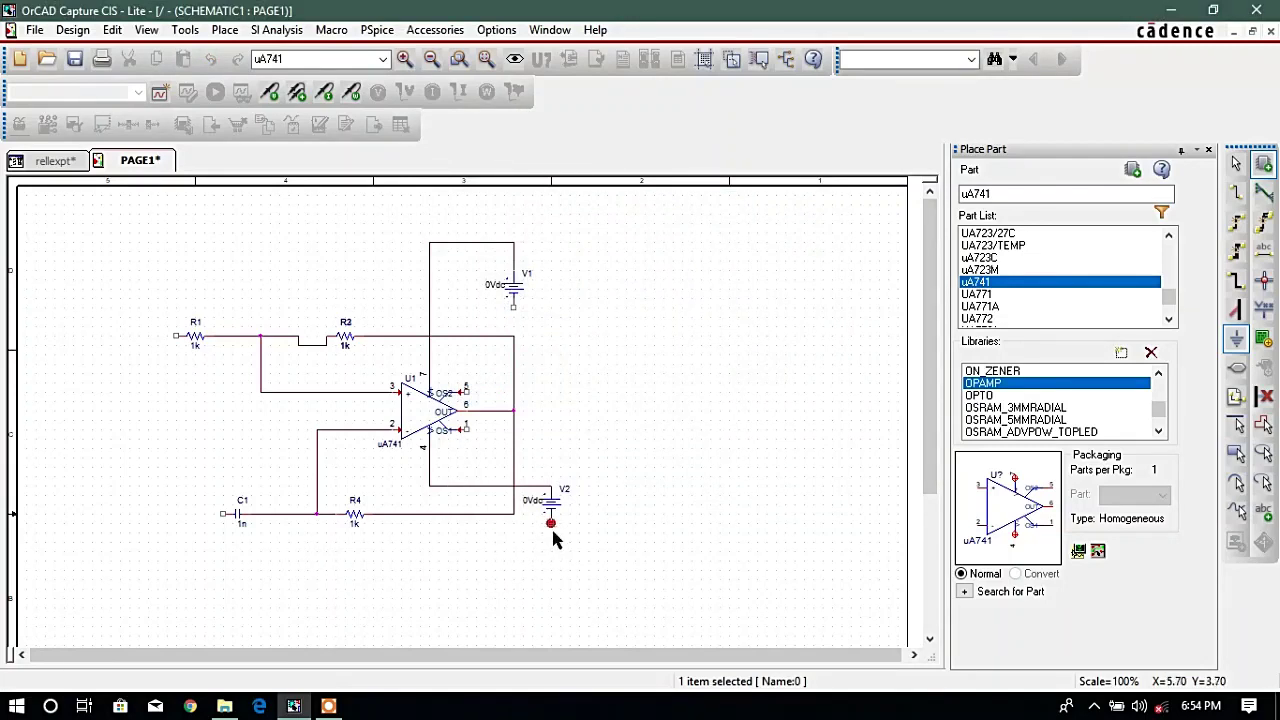
left_click(557, 538)
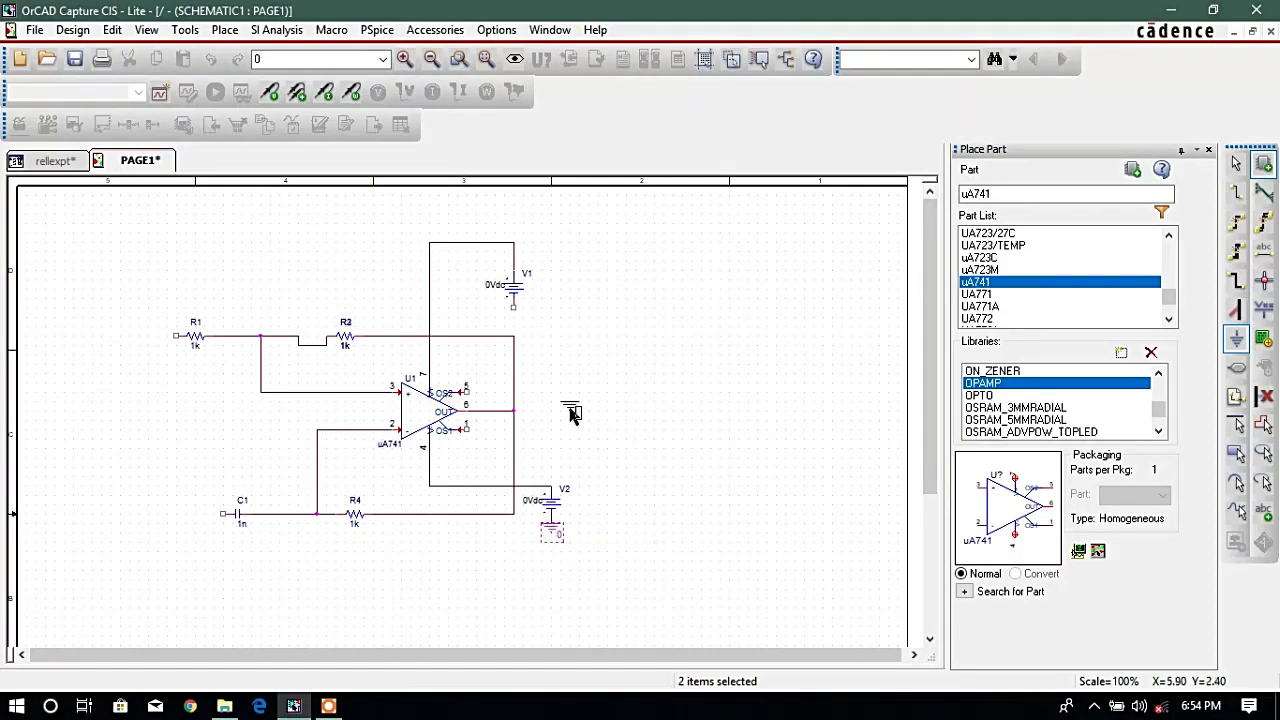
left_click(515, 315)
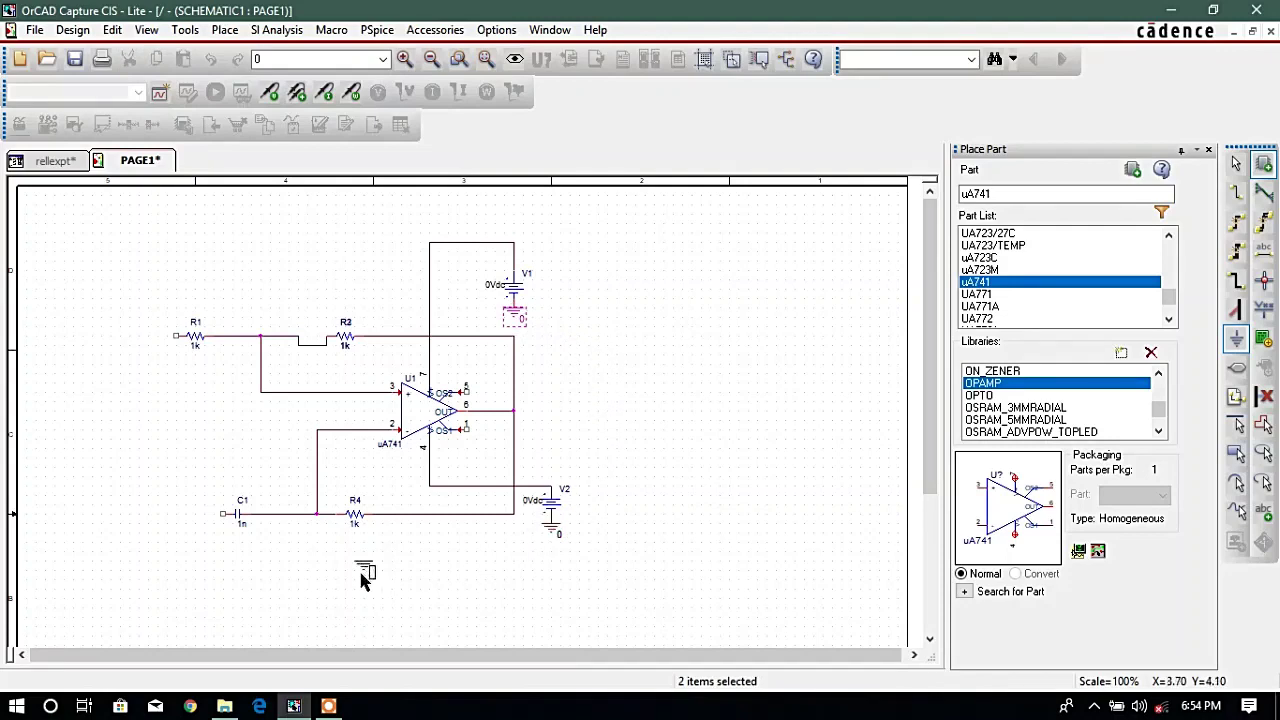
left_click(223, 518)
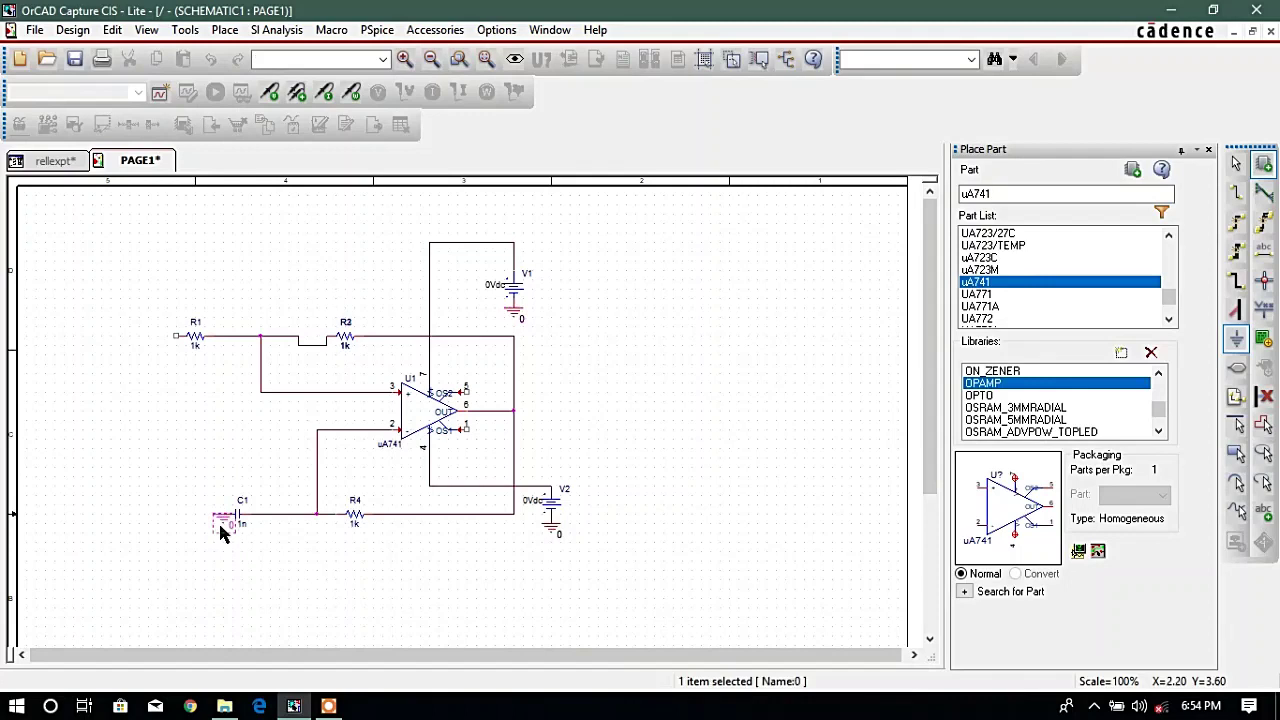
left_click(175, 348)
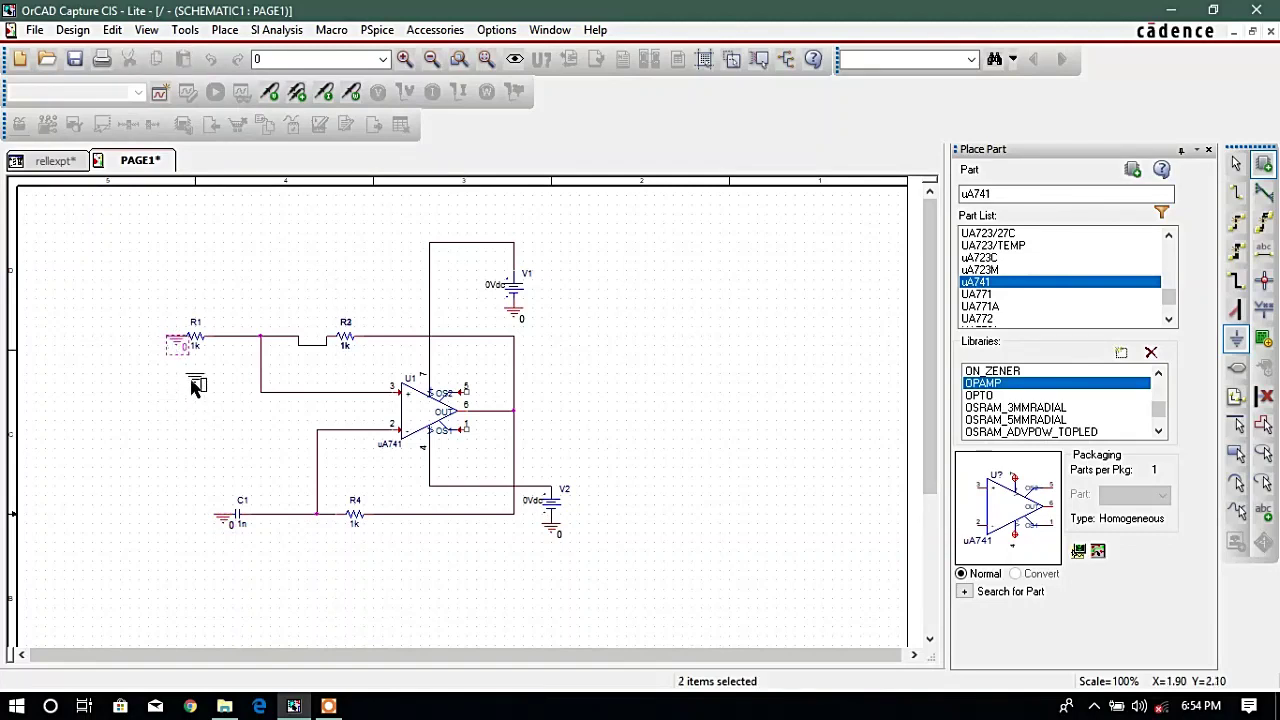
key("Escape")
left_click(396, 570)
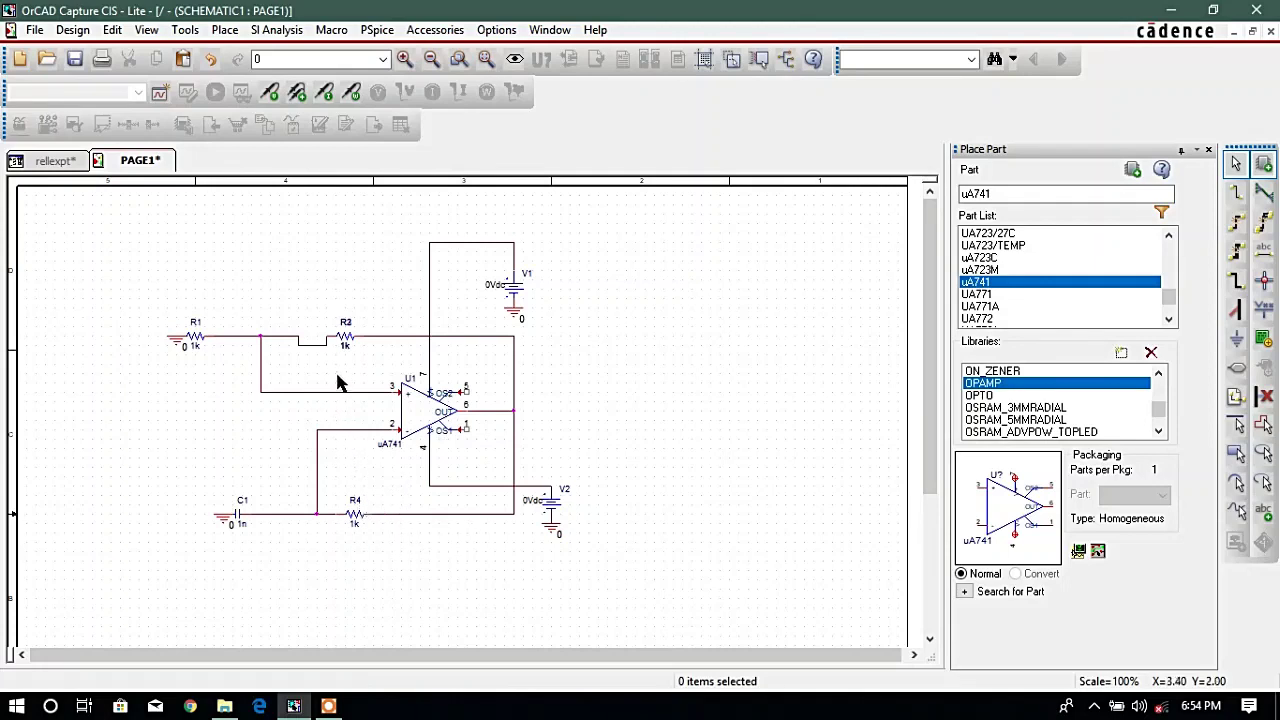
Set the values of R1 and the other resistor in the upper row to 10k each
double_click(195, 347)
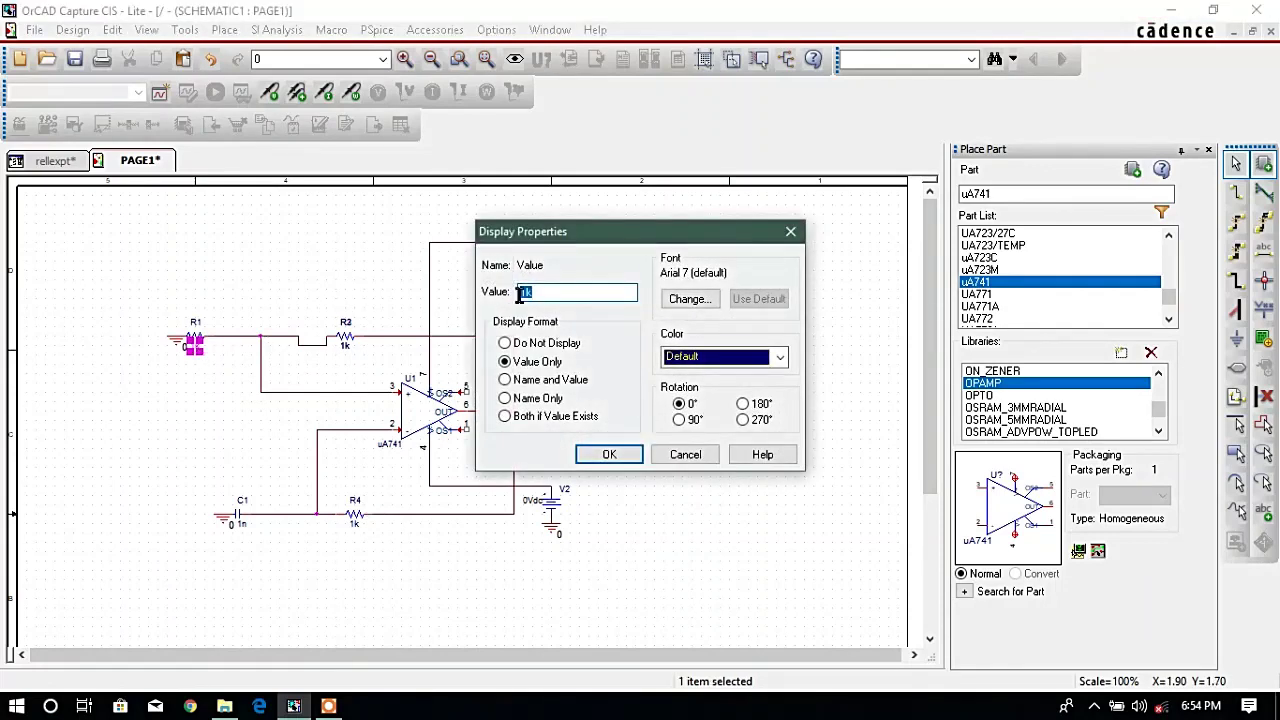
left_click(521, 291)
type("0")
left_click(609, 455)
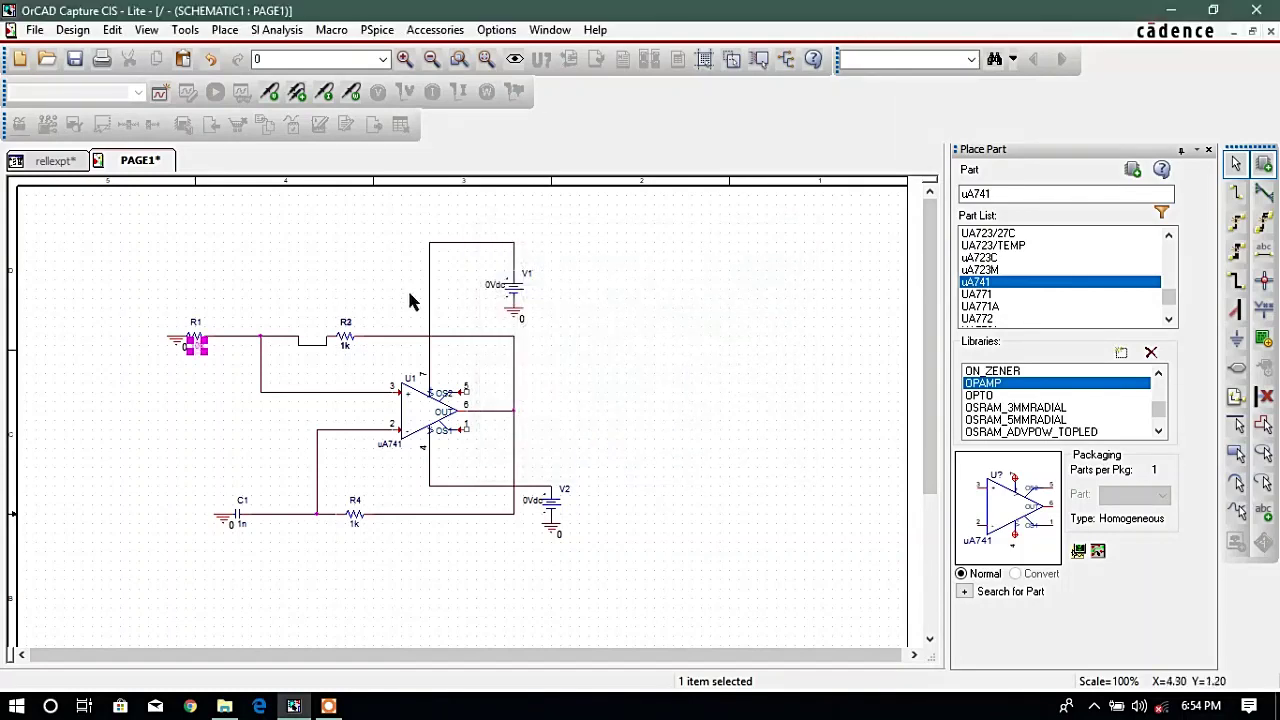
double_click(341, 344)
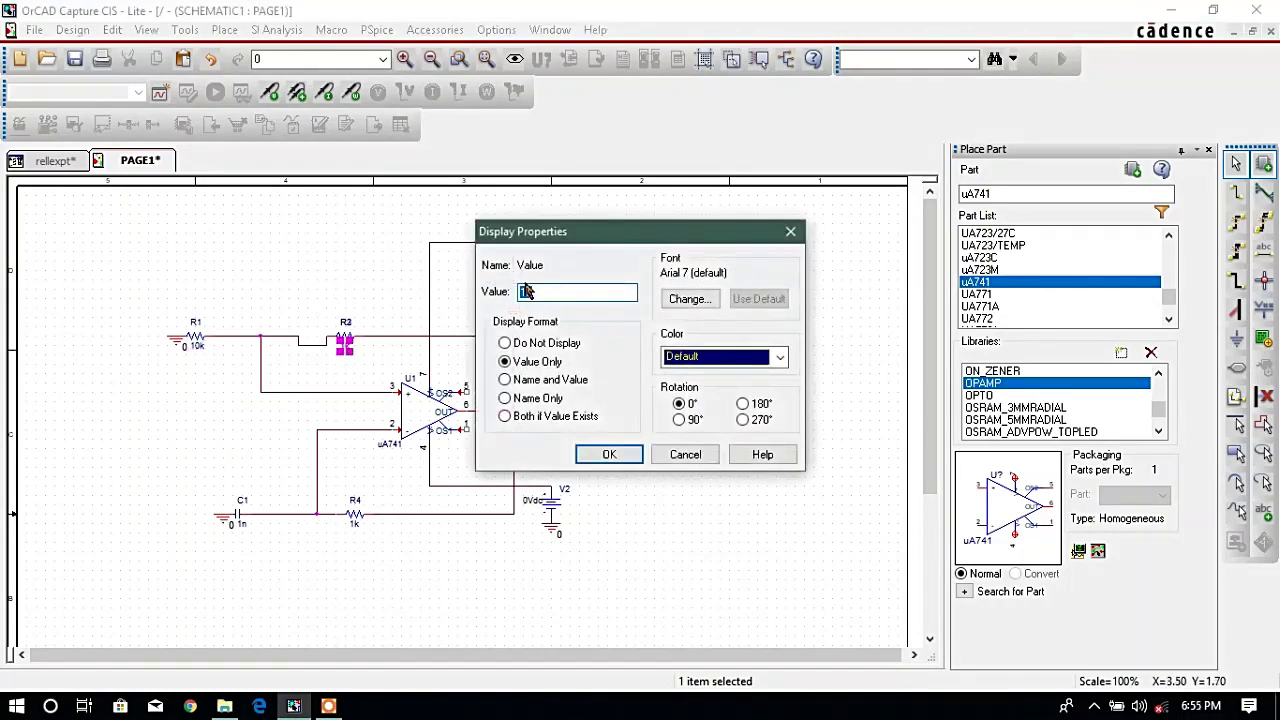
left_click(524, 290)
type("0")
left_click(609, 455)
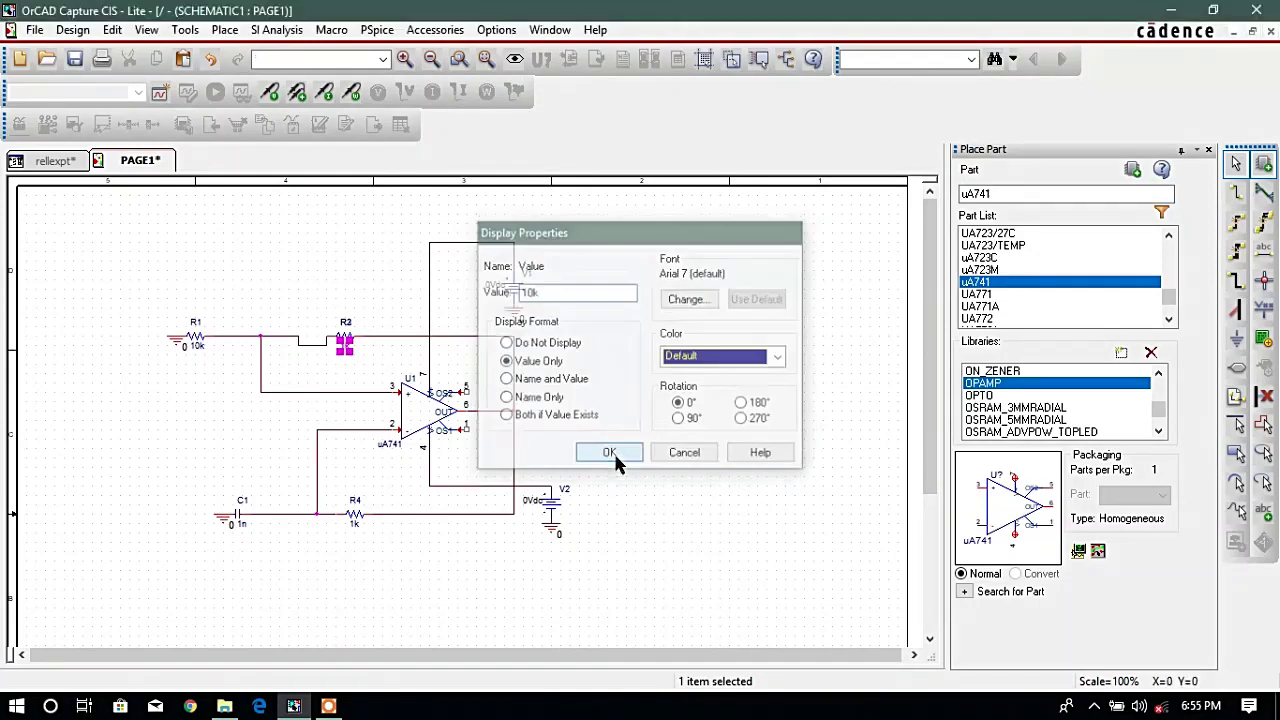
left_click(634, 468)
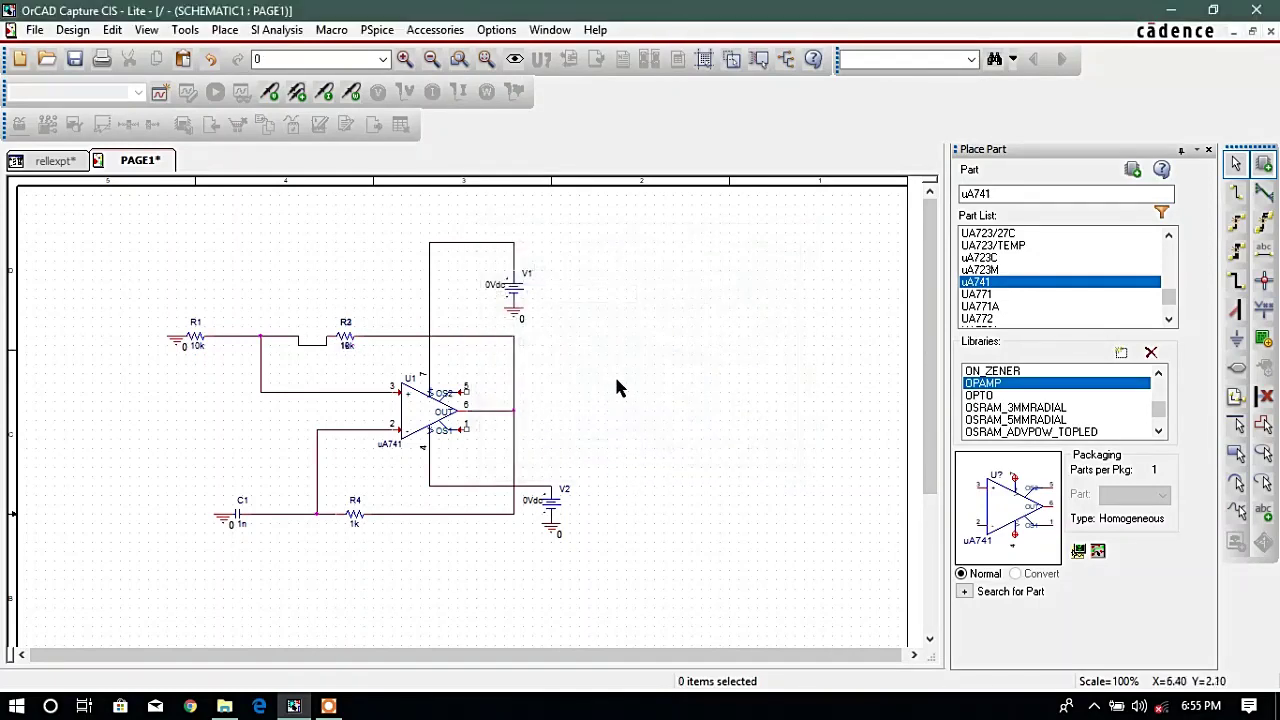
Set the value of R4 to 4.7k and the value of C1 to 1u
double_click(357, 522)
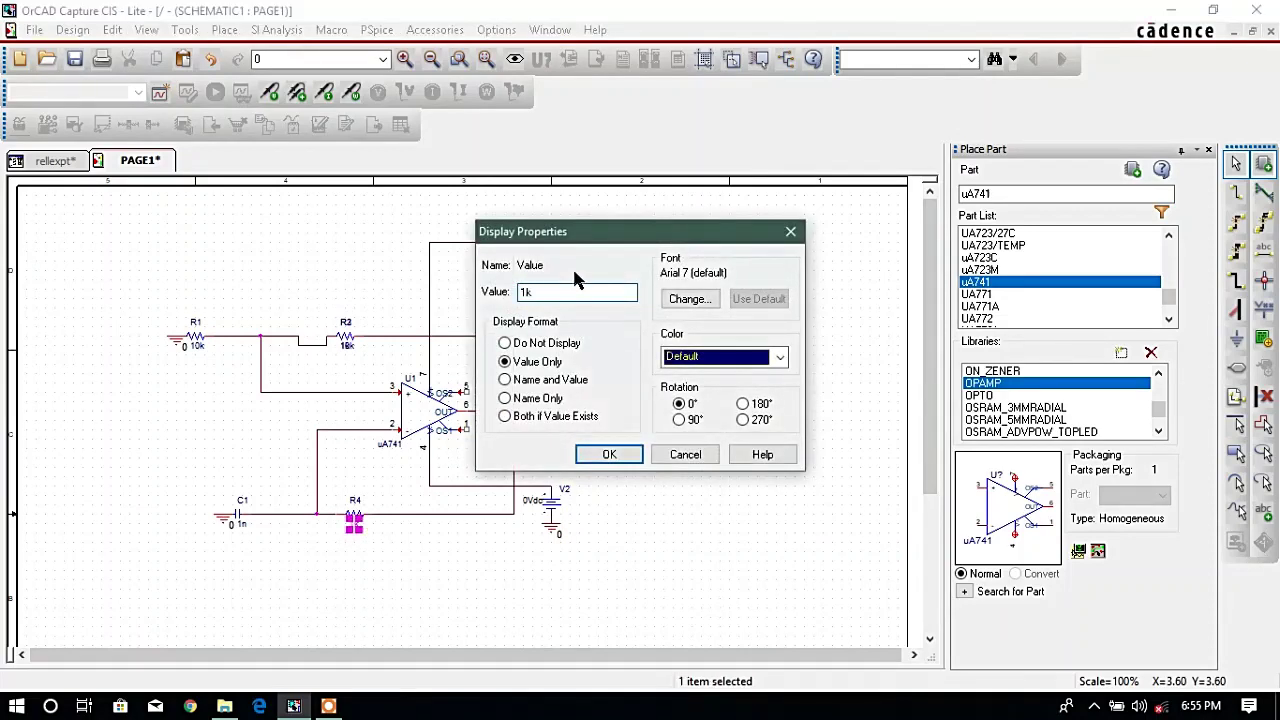
key("BackSpace")
type("4.7")
left_click(605, 455)
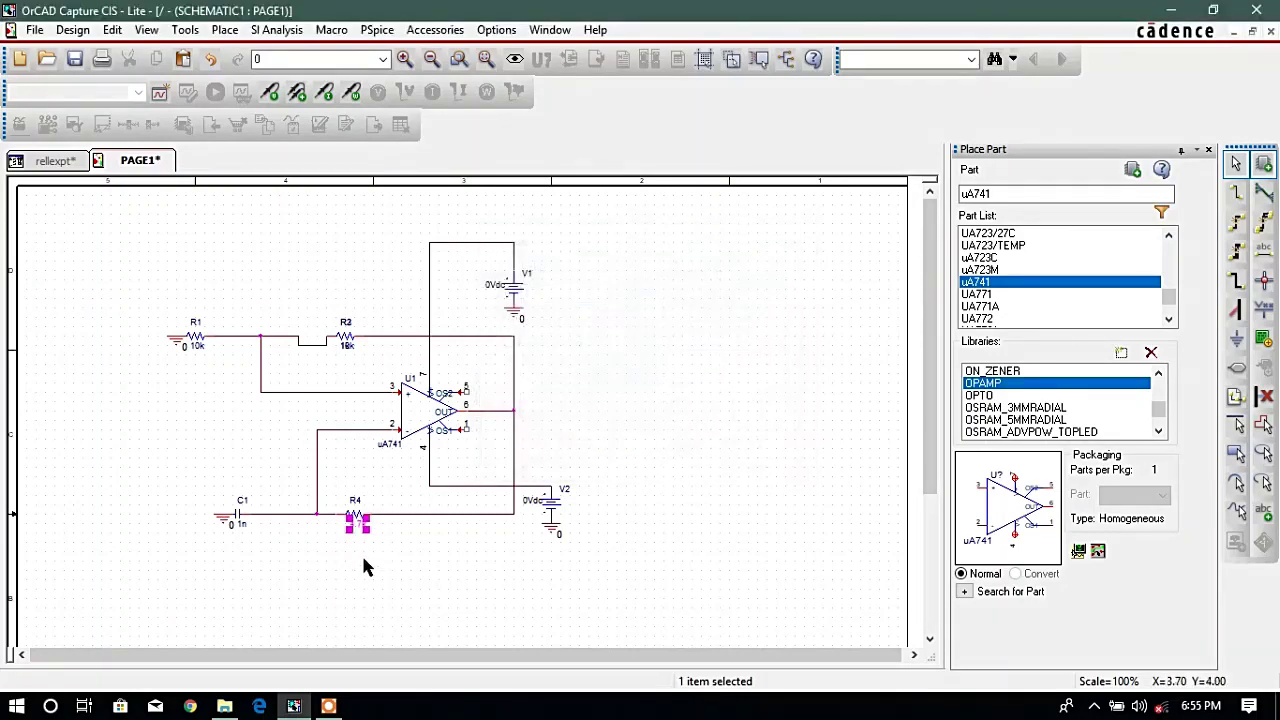
left_click(297, 547)
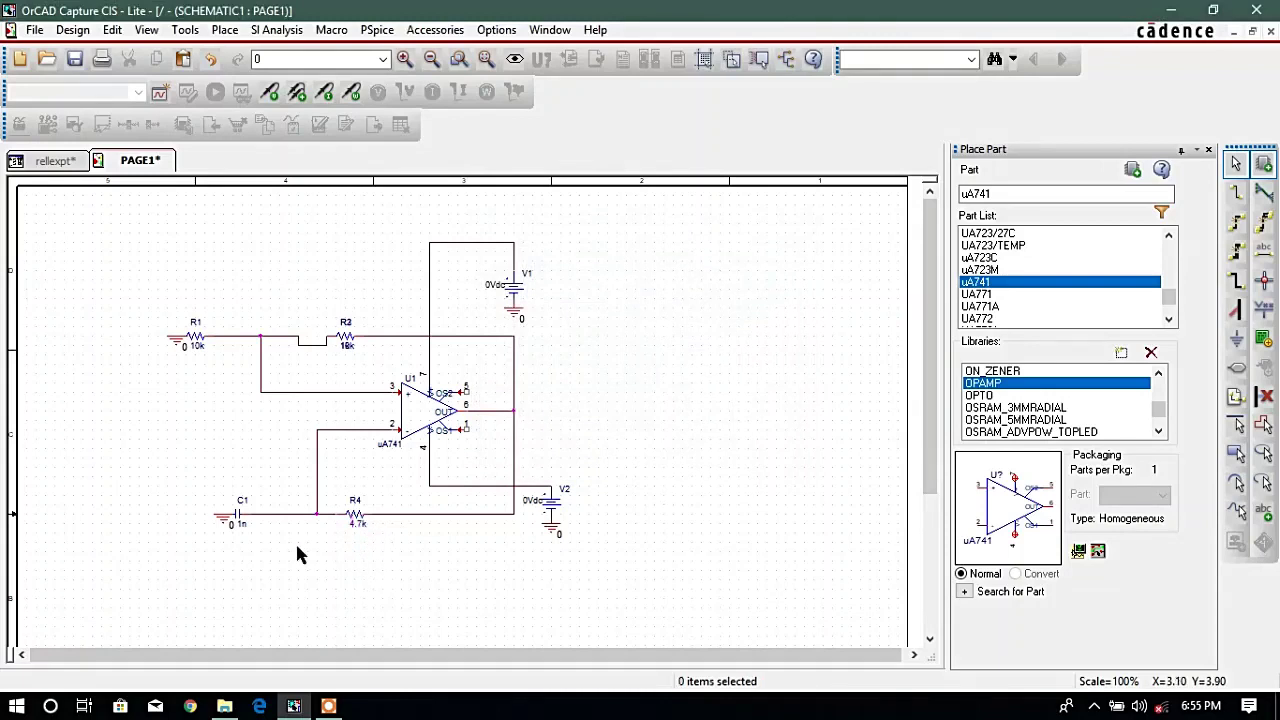
double_click(245, 529)
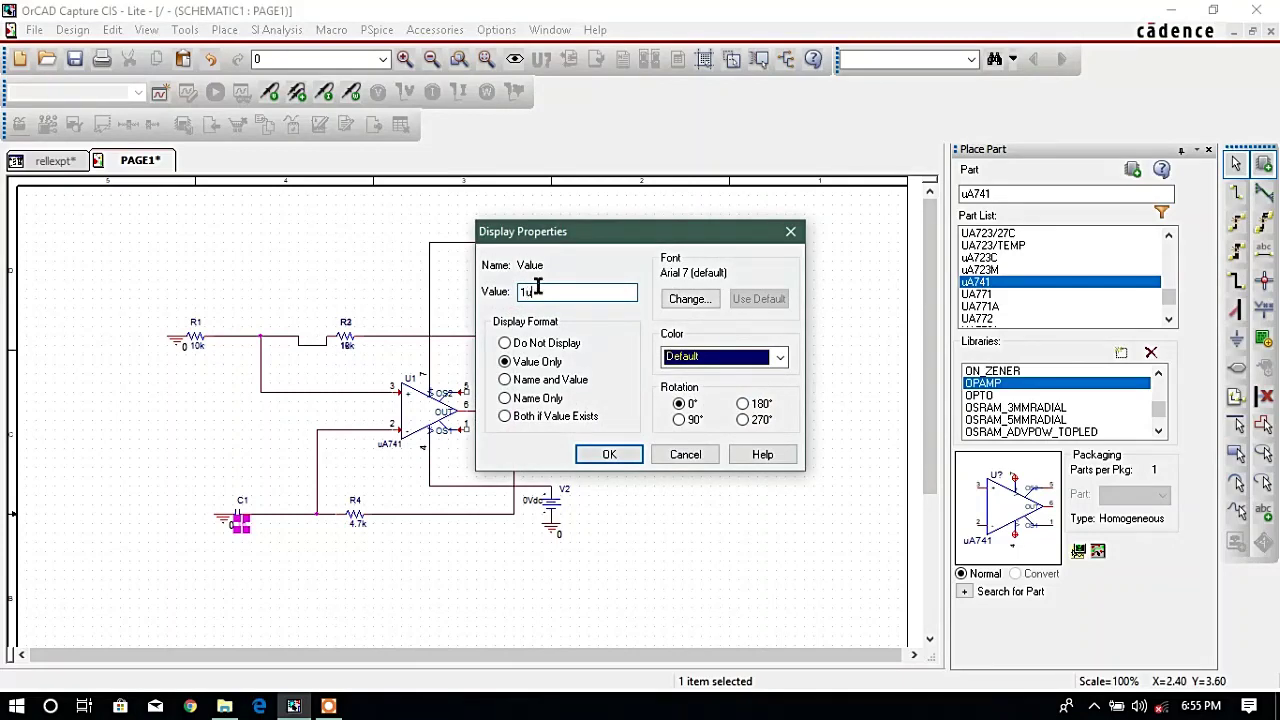
left_click(612, 455)
left_click(616, 473)
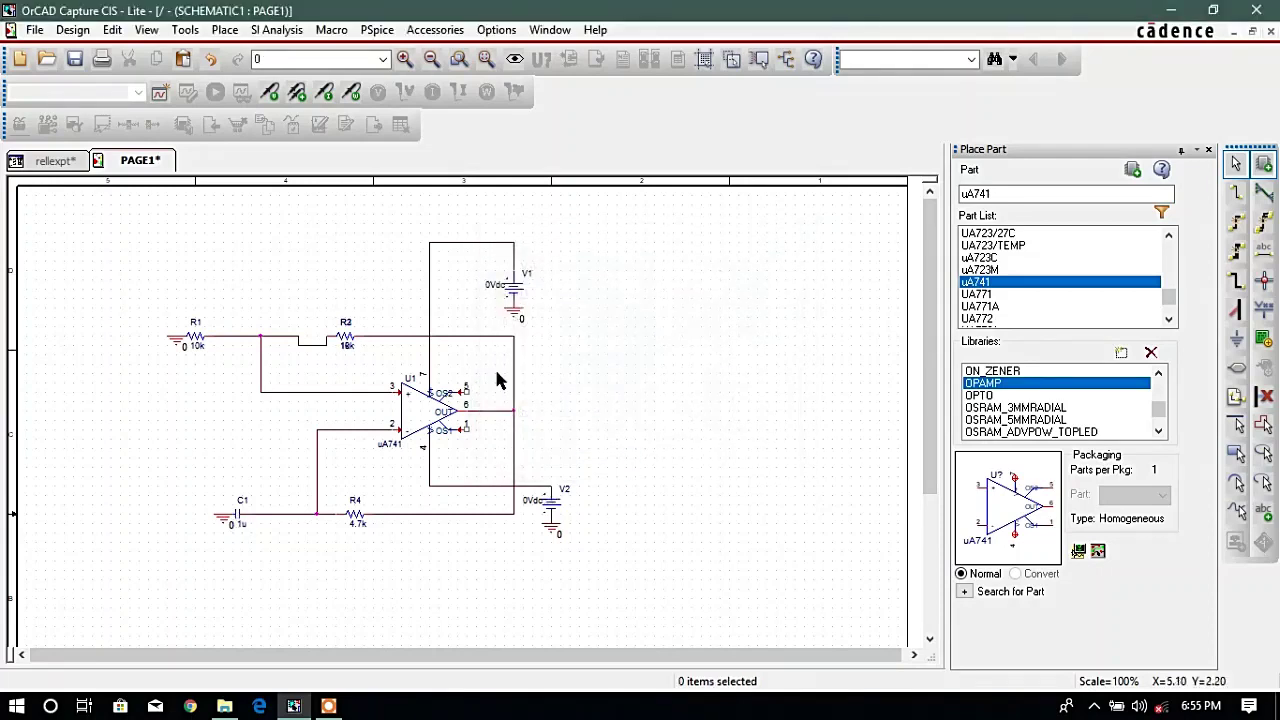
Set the DC value of V1 to 12 and that of V2 to -12
double_click(497, 288)
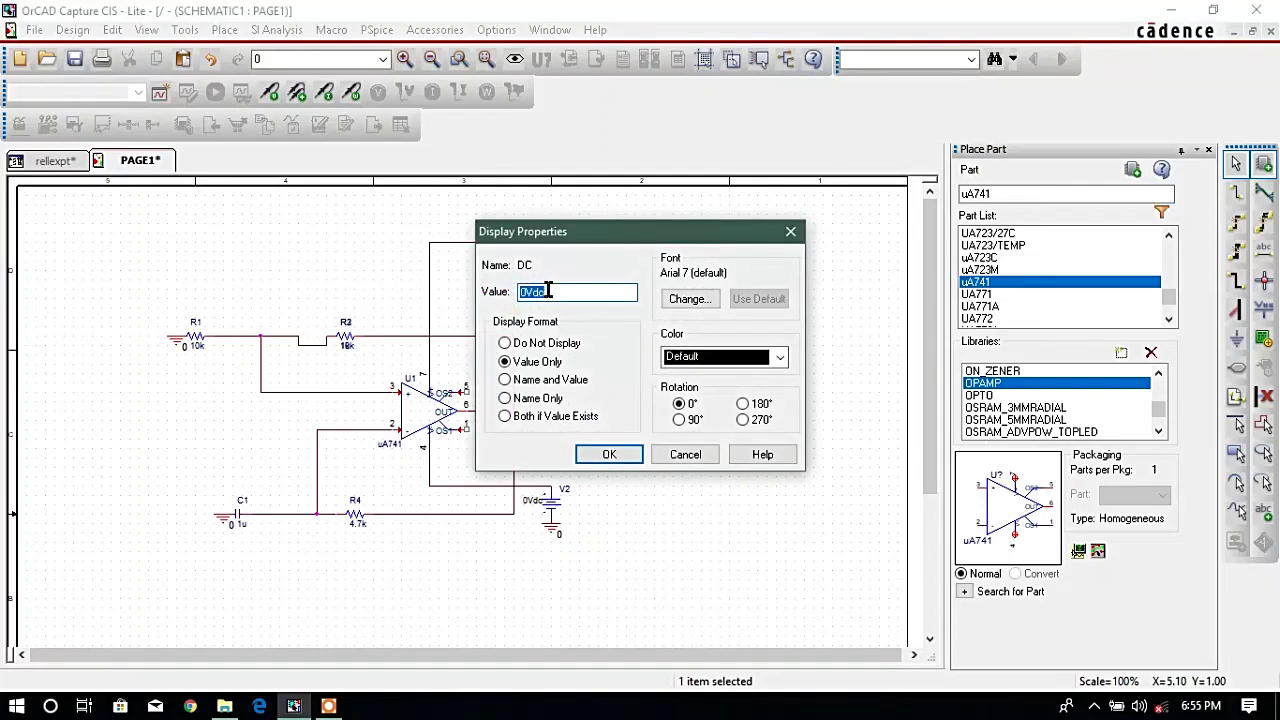
type("12")
left_click(609, 454)
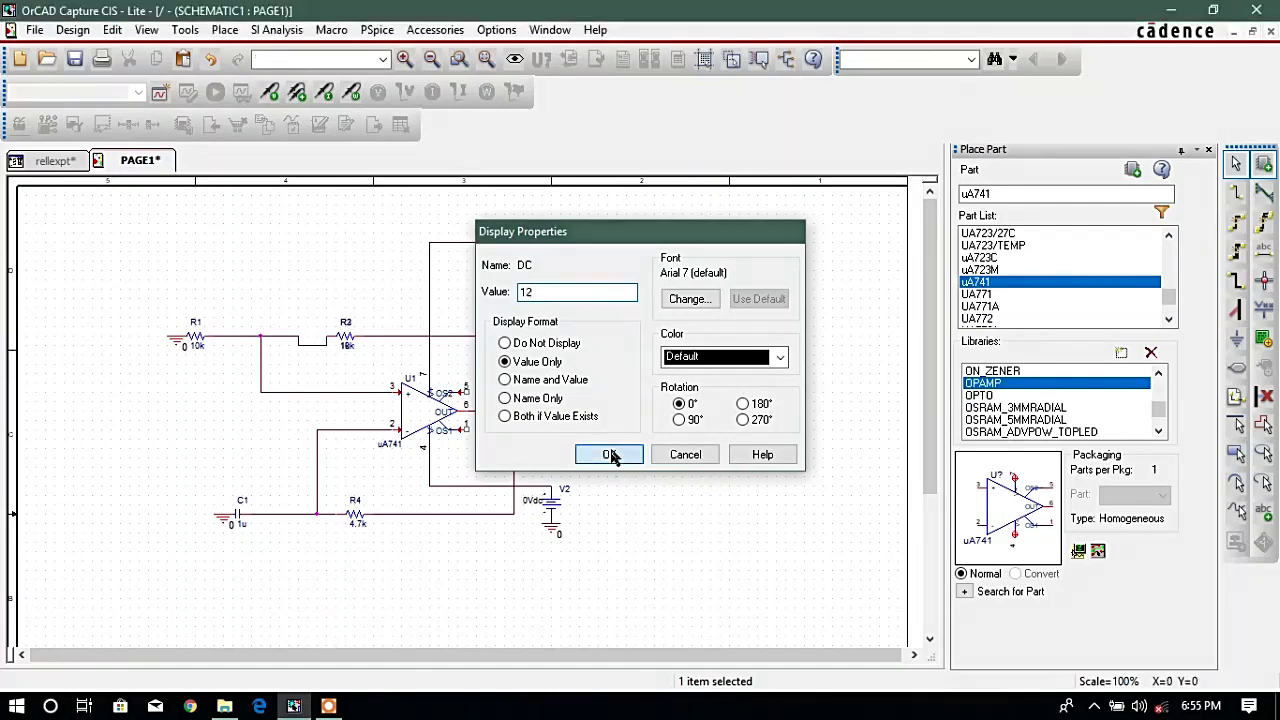
double_click(536, 503)
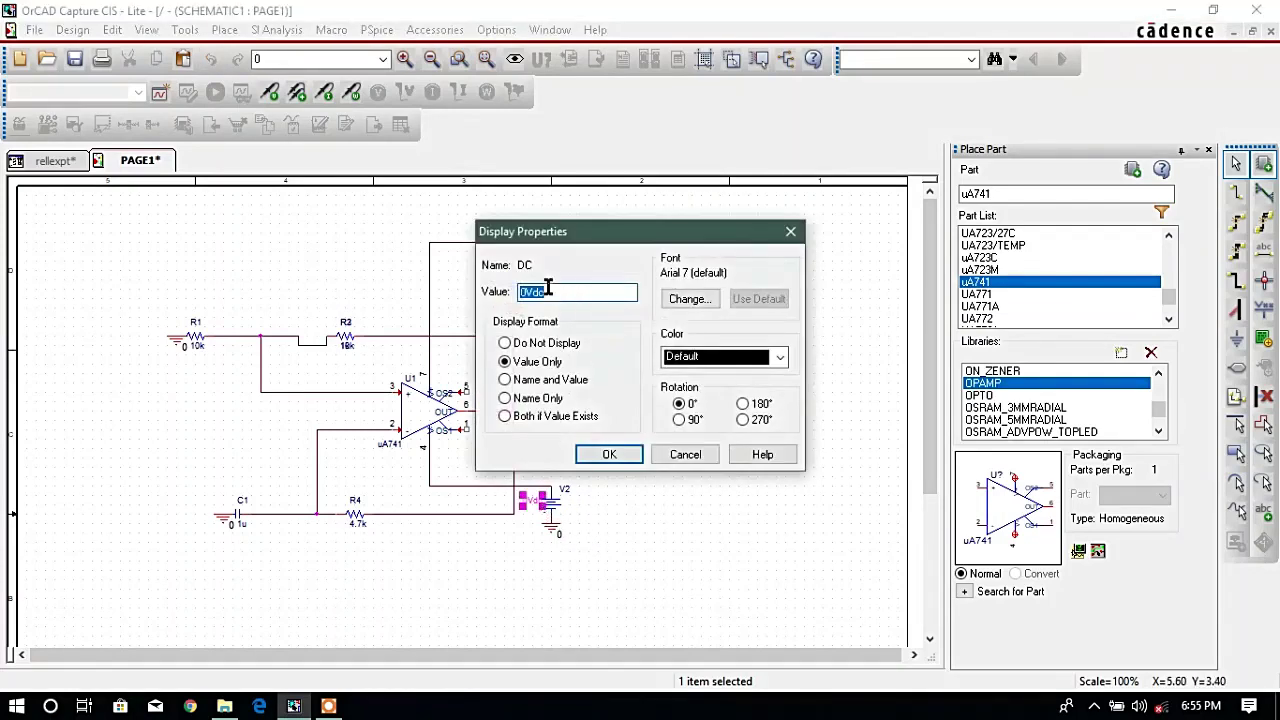
type("-12")
left_click(609, 457)
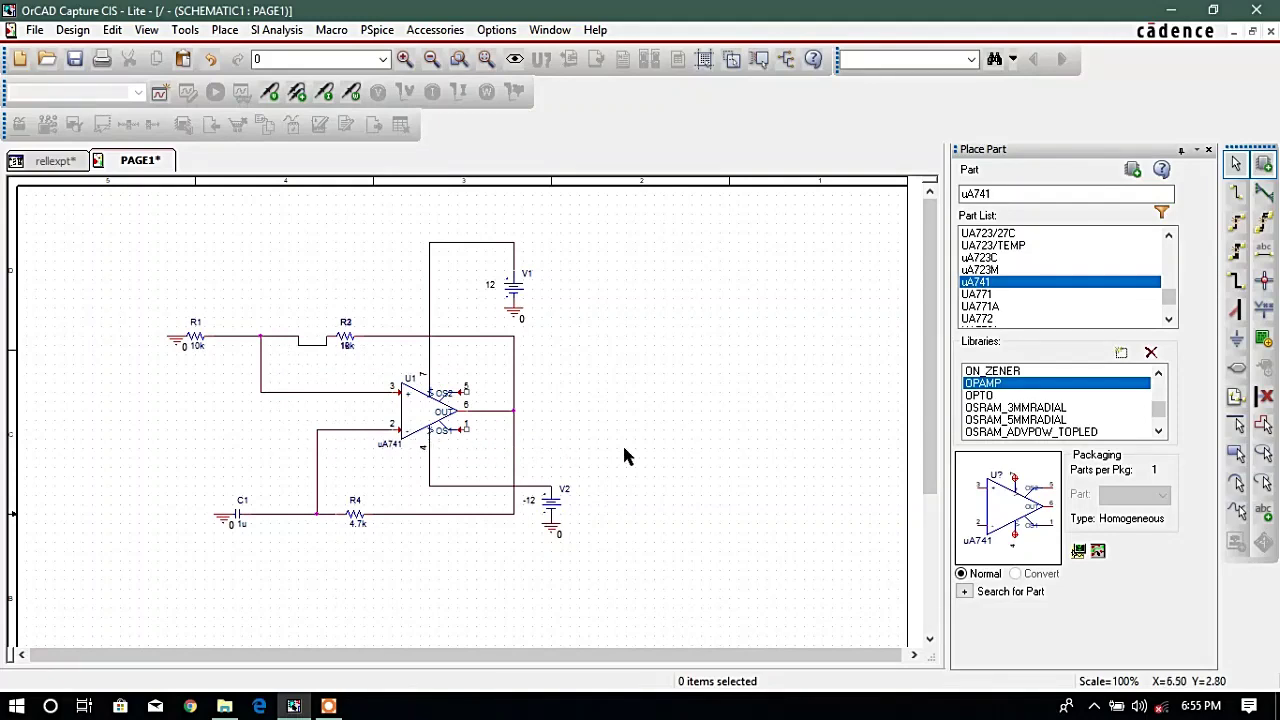
left_click(328, 706)
left_click(660, 670)
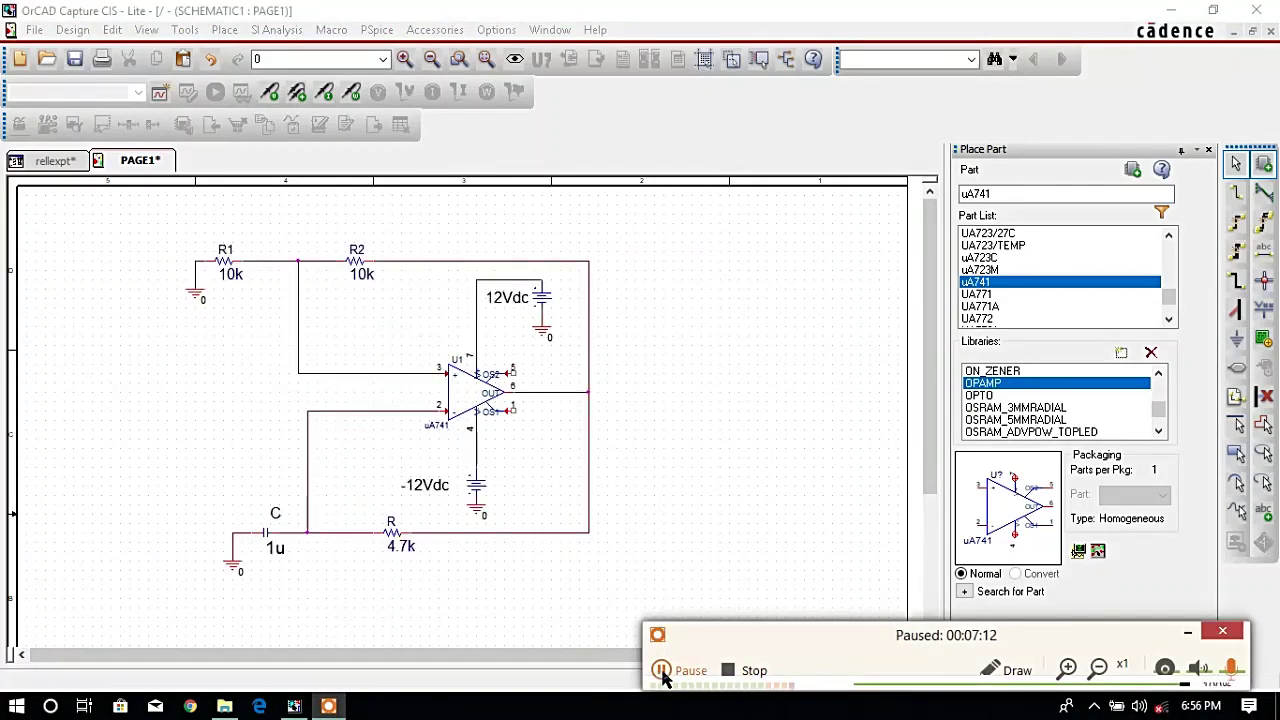
left_click(660, 670)
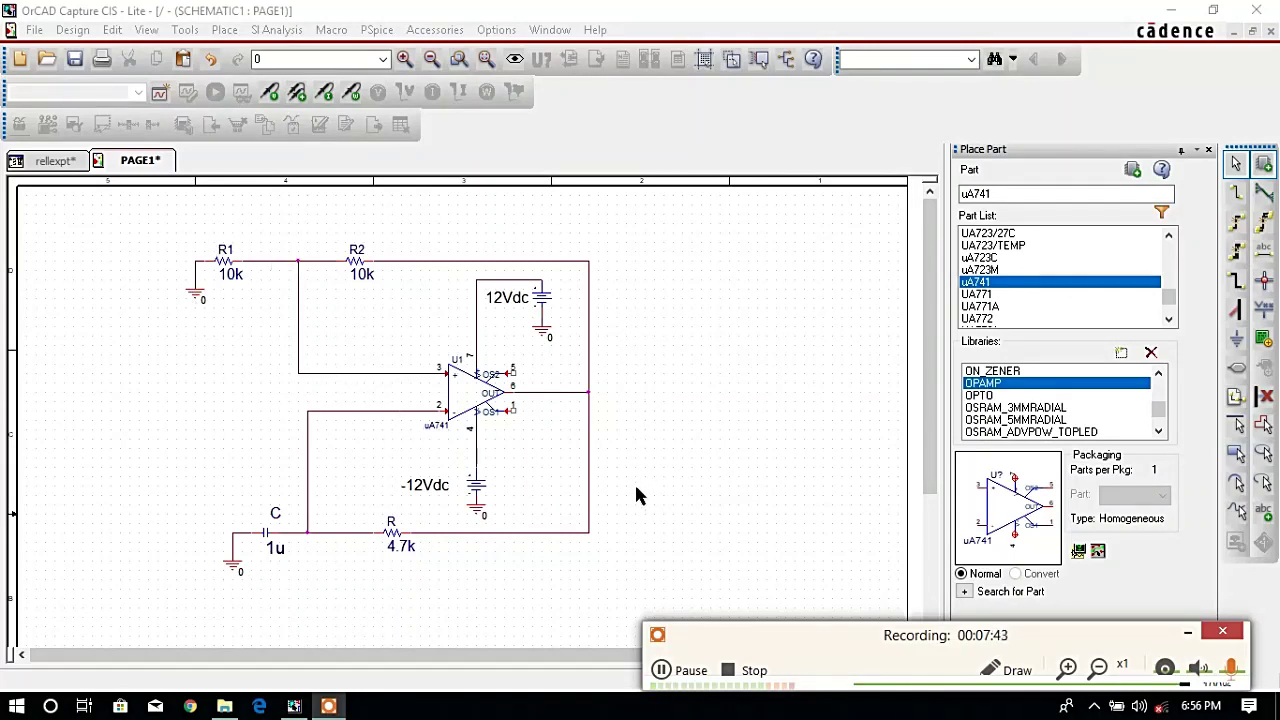
left_click(1187, 631)
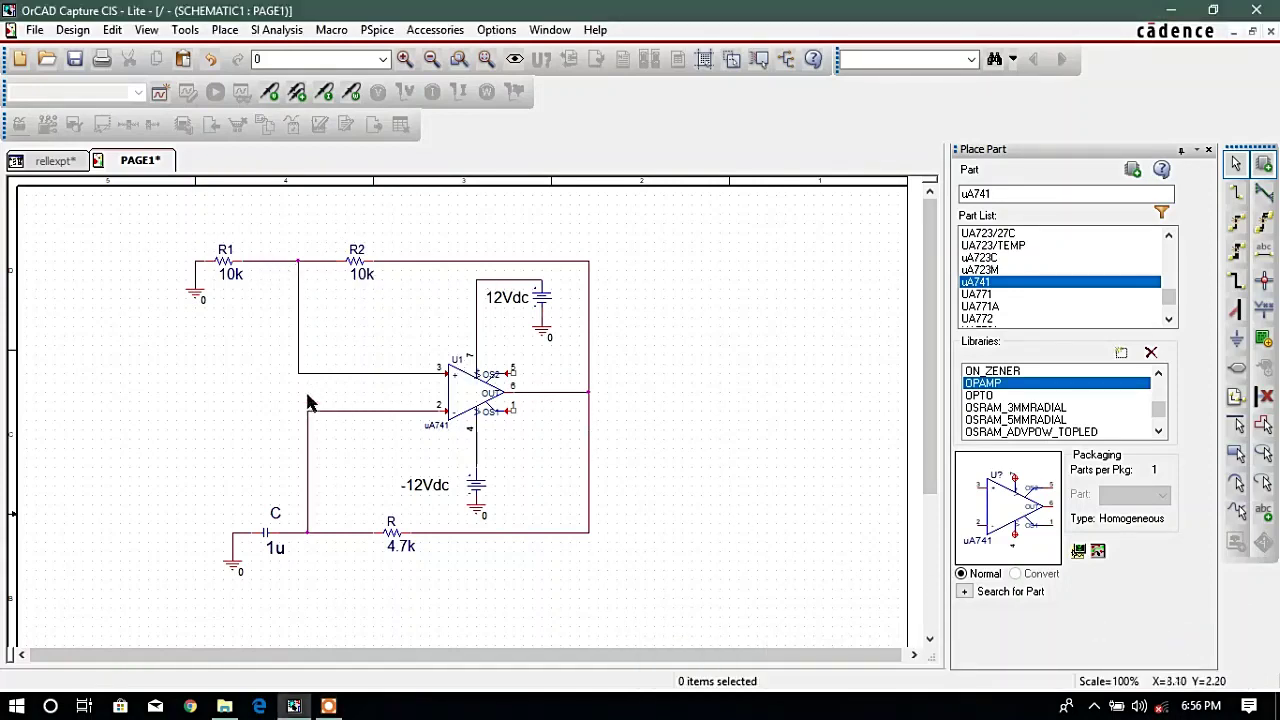
Create a new PSpice simulation profile named ms without inheriting from another profile
left_click(376, 31)
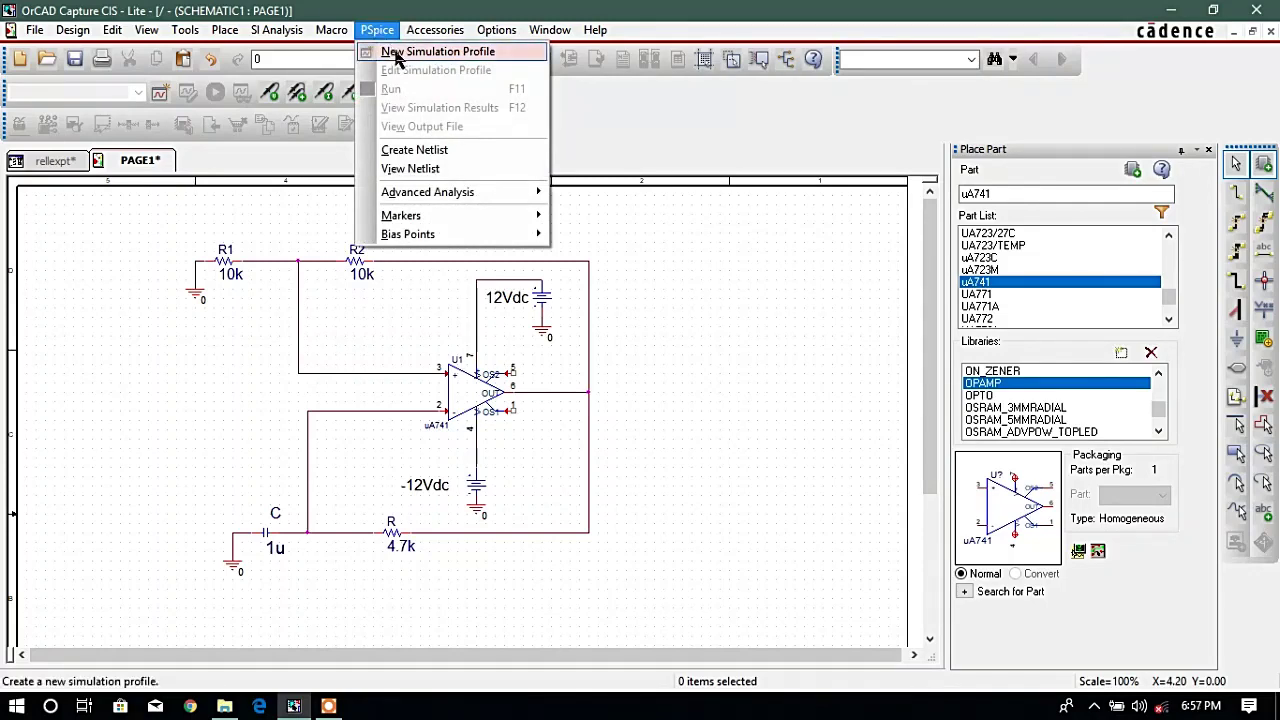
left_click(398, 52)
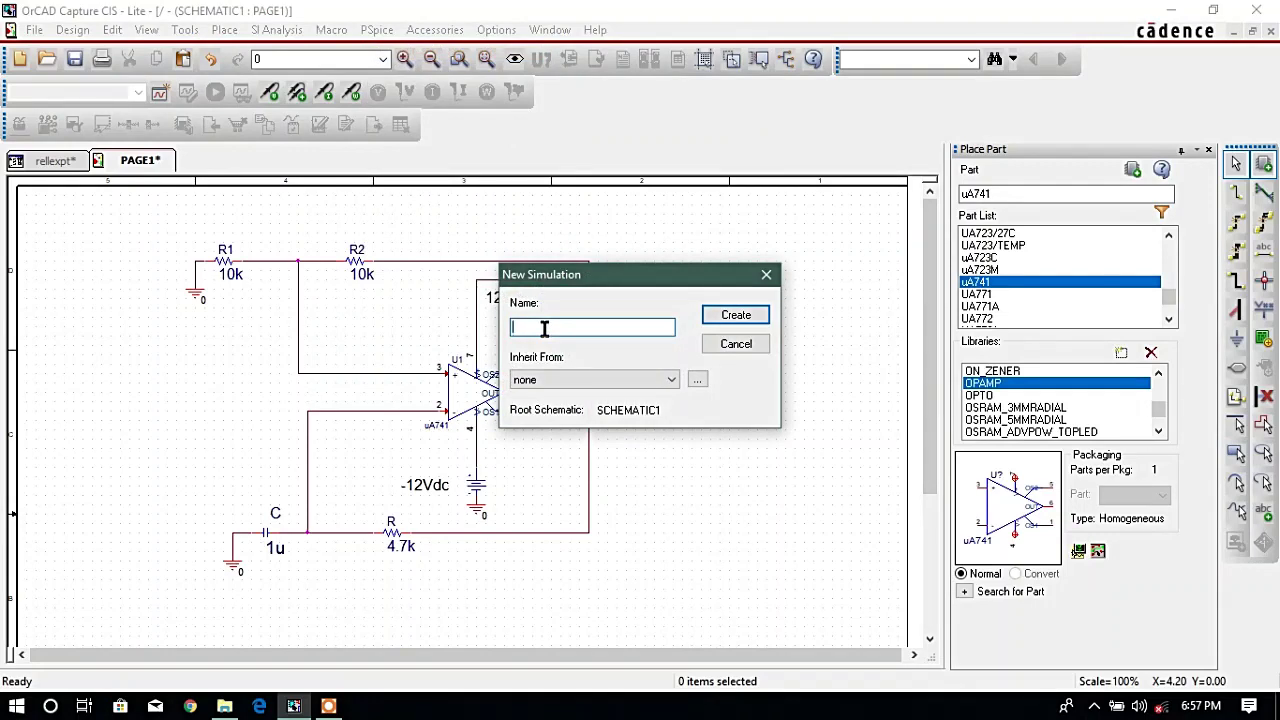
type("ms")
left_click(742, 318)
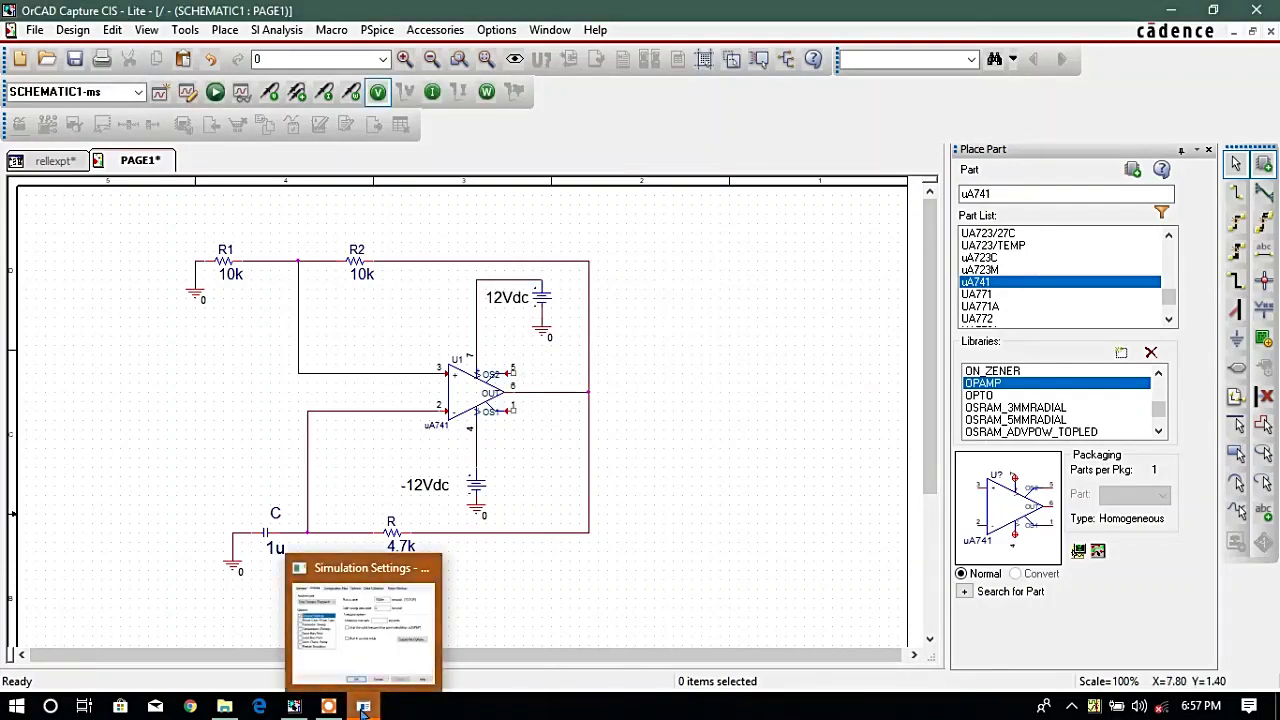
Set the ms profile's transient analysis to run to 0.4 seconds and start saving data after 0.3 seconds
left_click(363, 710)
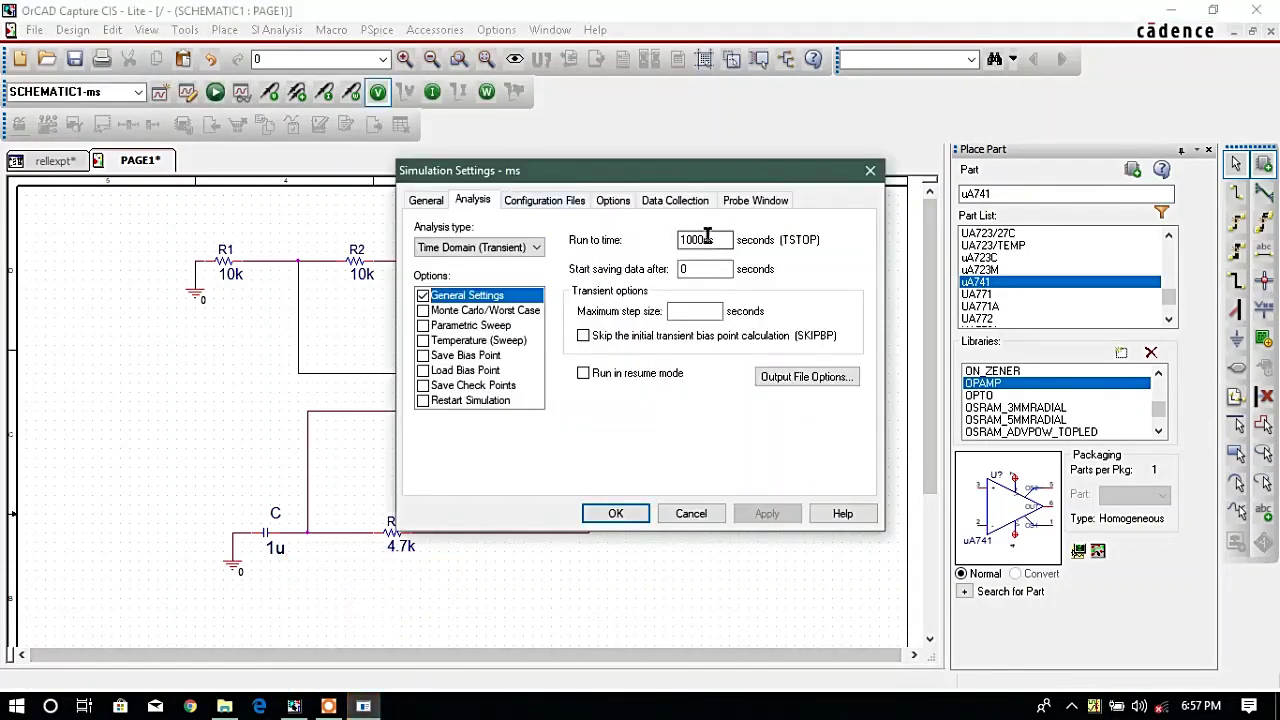
left_click_drag(714, 240, 678, 240)
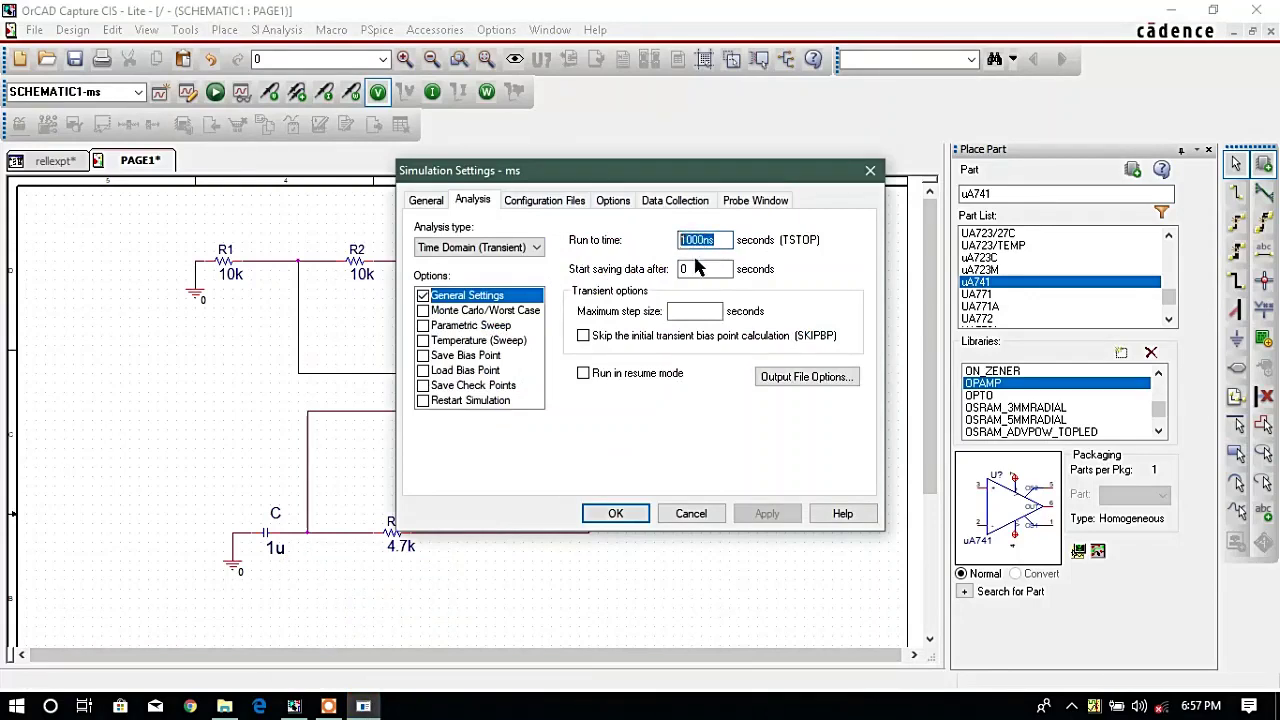
type("0.4")
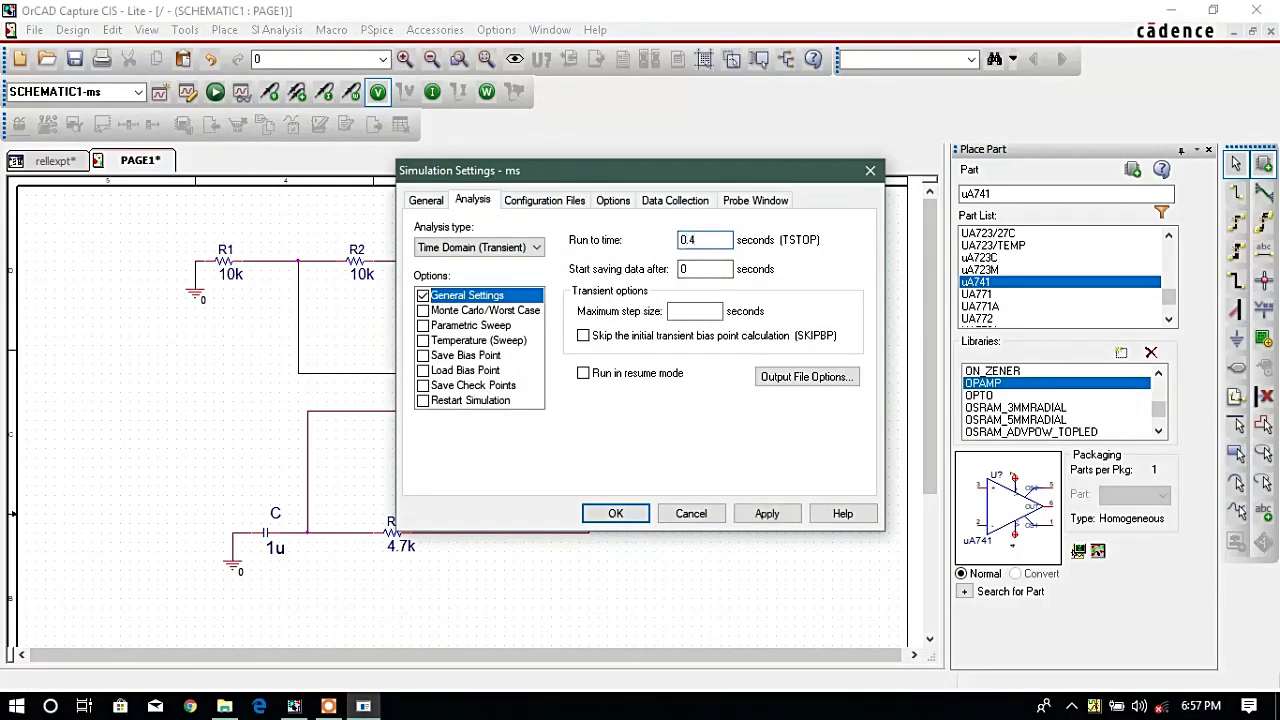
left_click(700, 268)
left_click(767, 514)
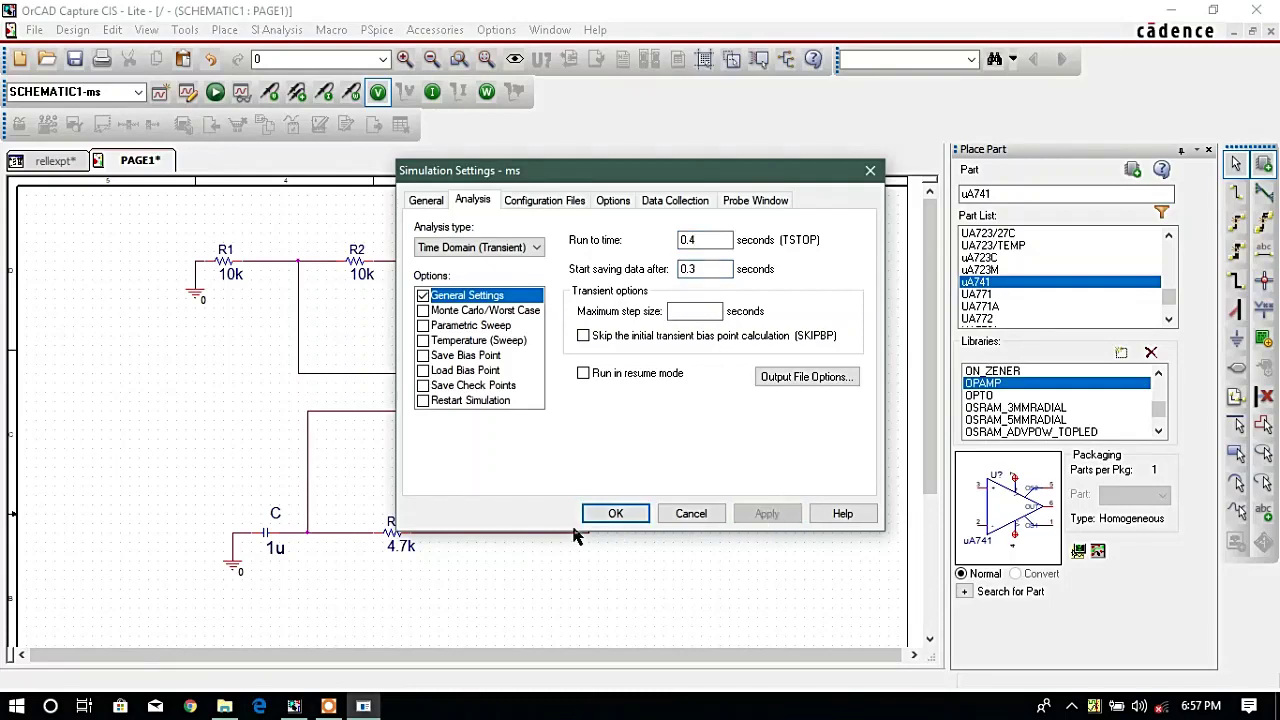
left_click(610, 514)
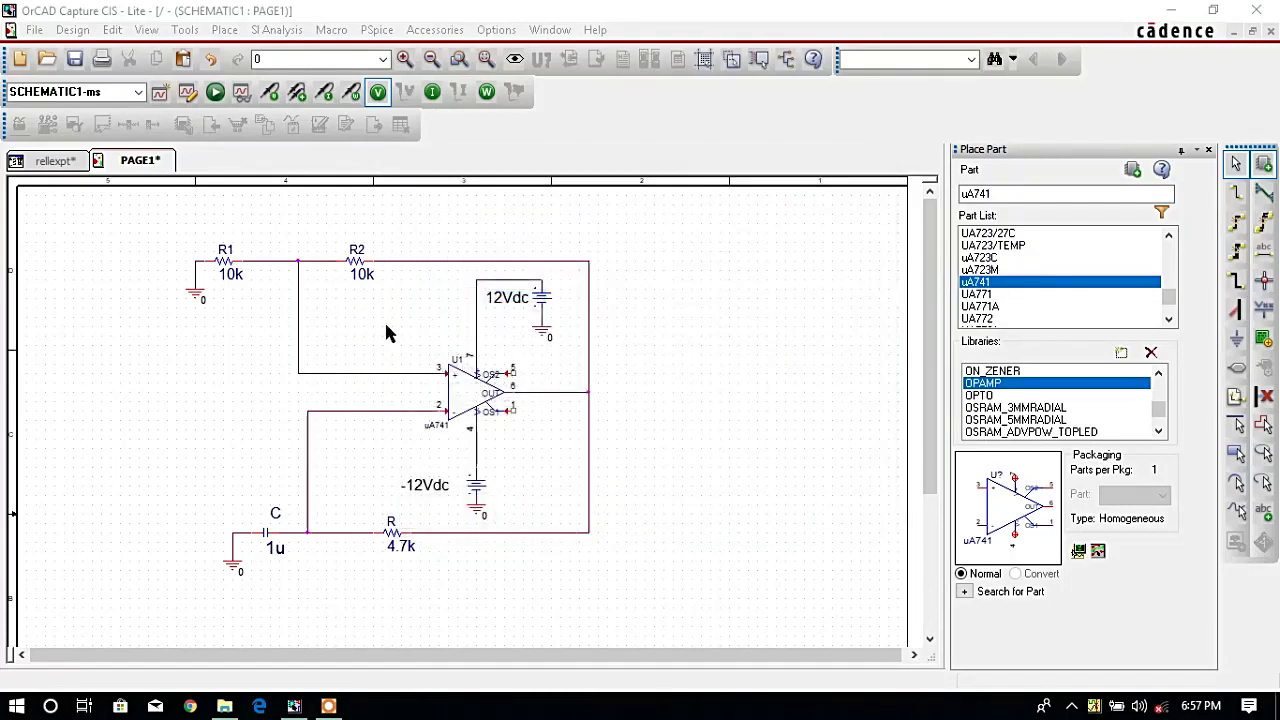
Place a voltage/level marker on the wire junction at the output of op-amp U1
left_click(276, 94)
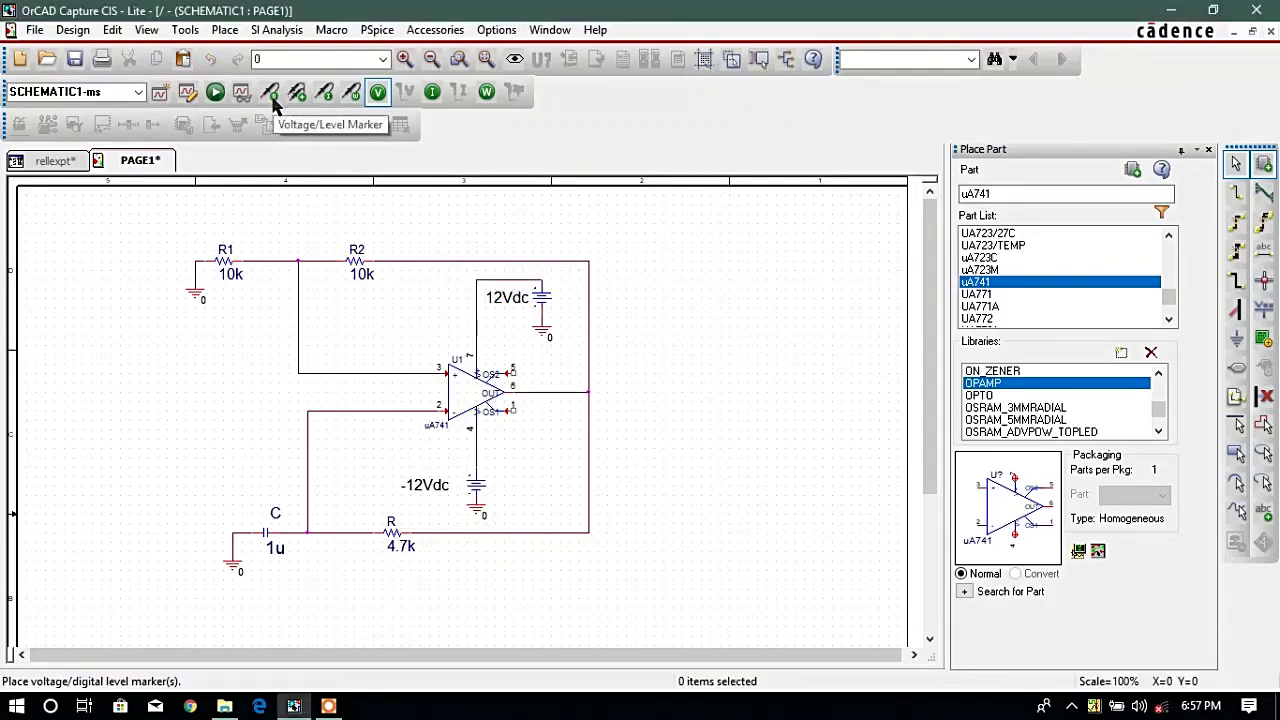
left_click(276, 104)
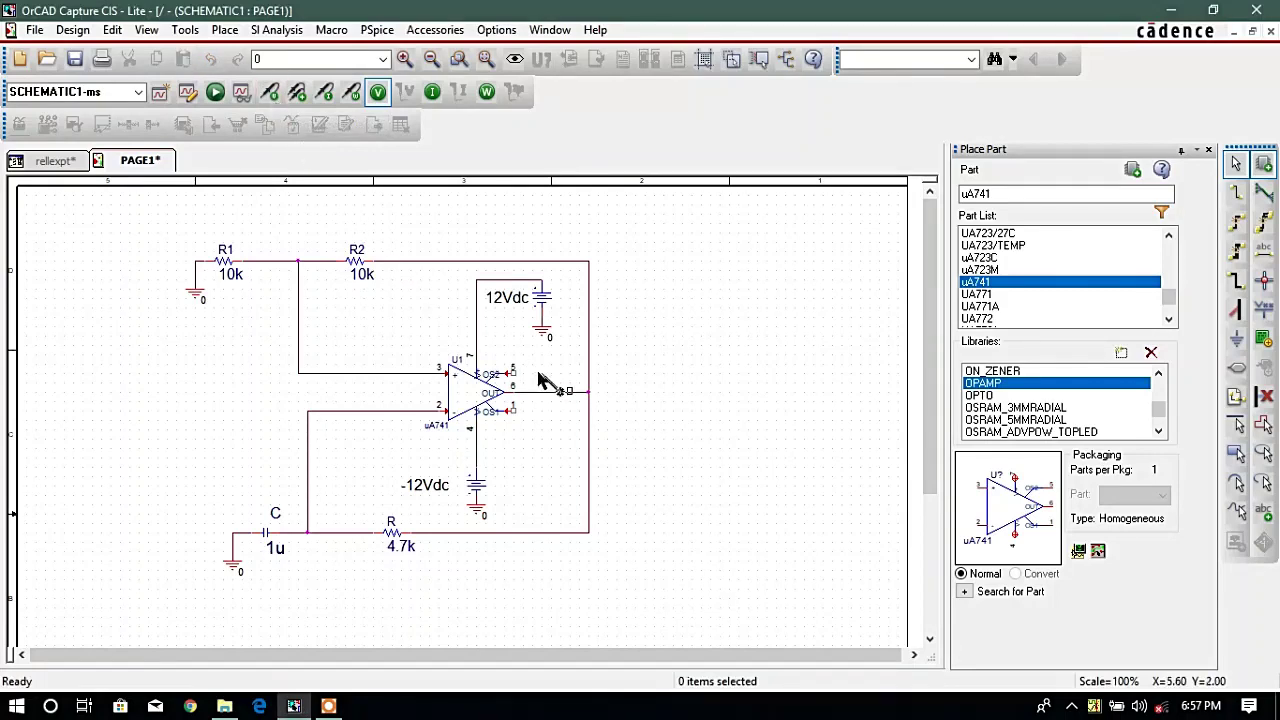
left_click(592, 400)
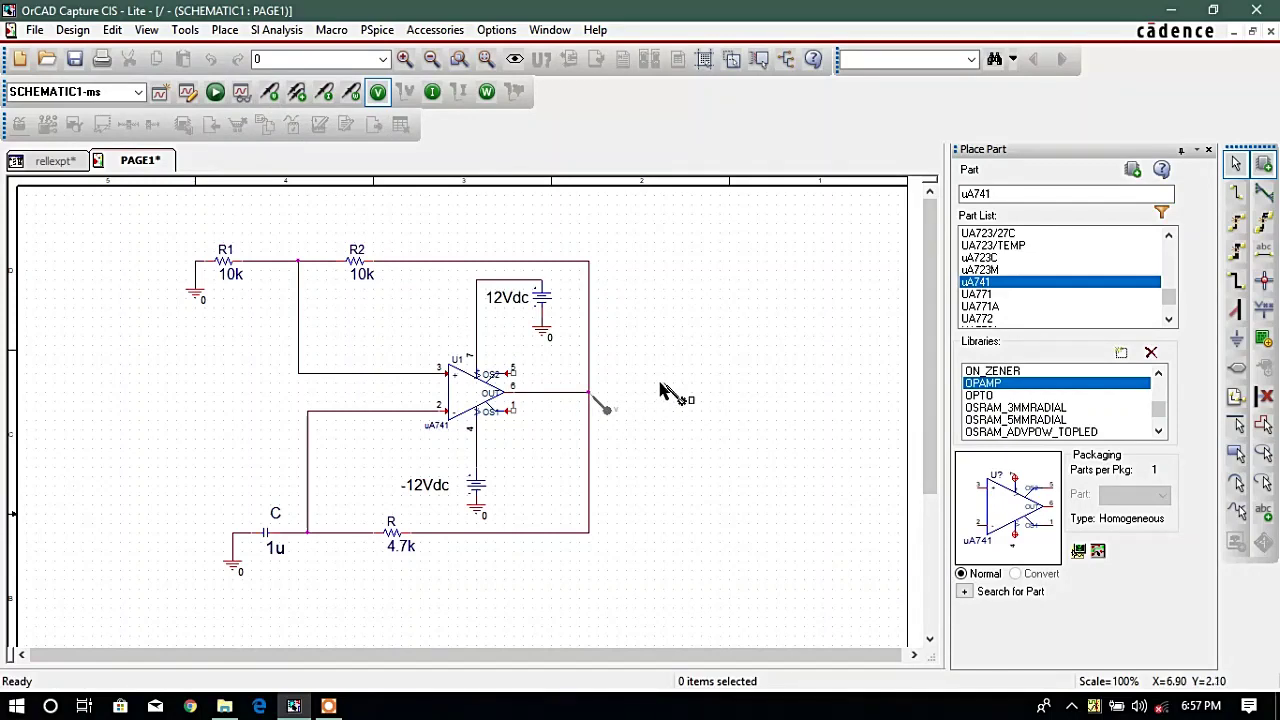
key("Escape")
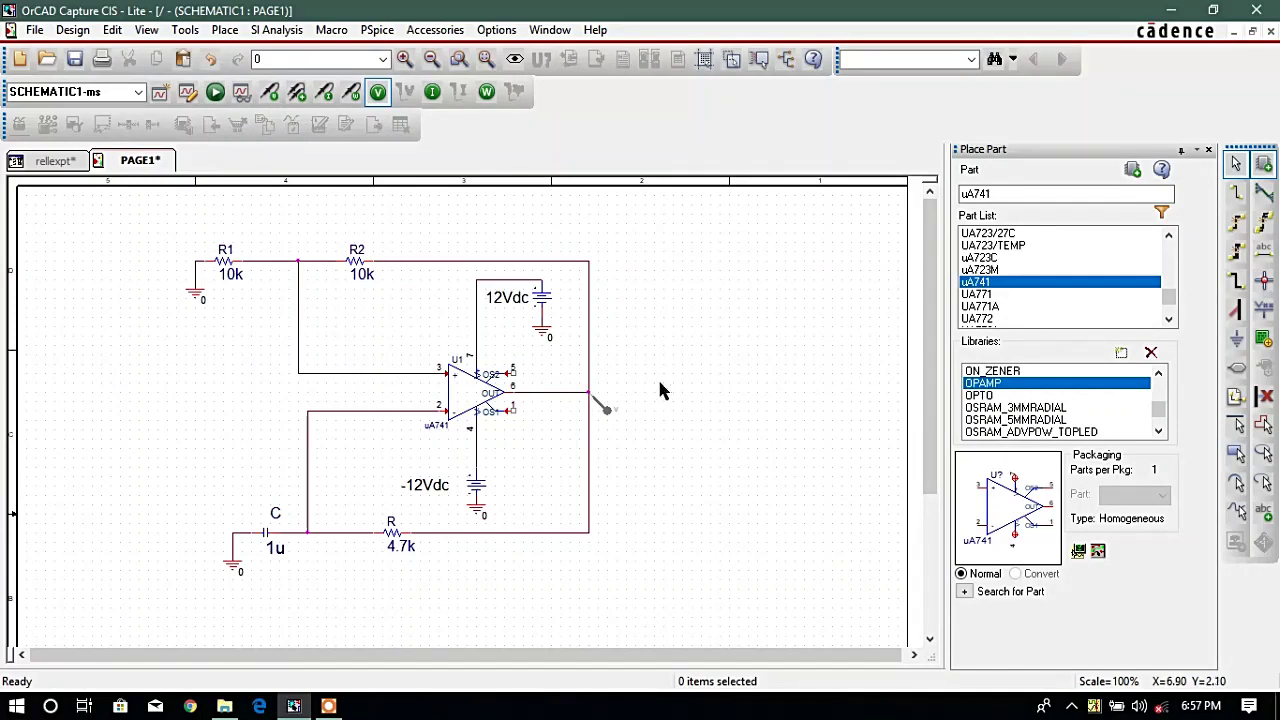
Run the ms simulation and switch to PSpice A/D to view the output voltage waveform
left_click(216, 93)
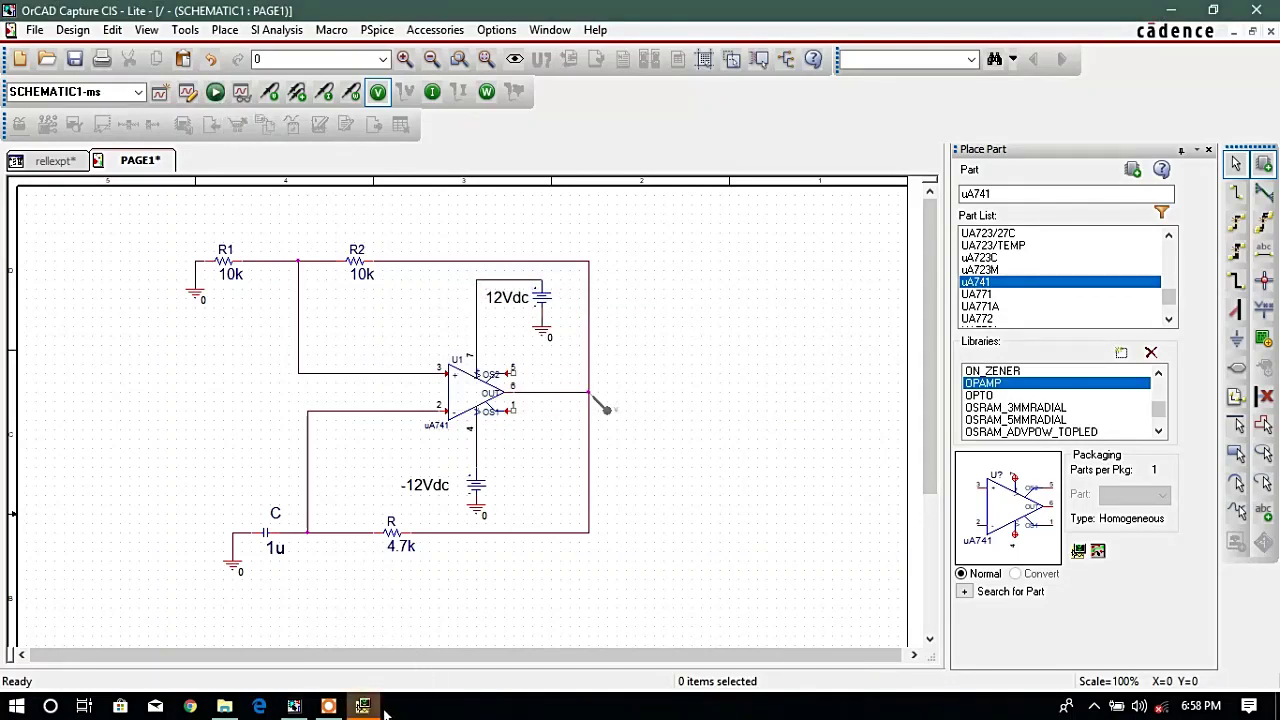
left_click(363, 707)
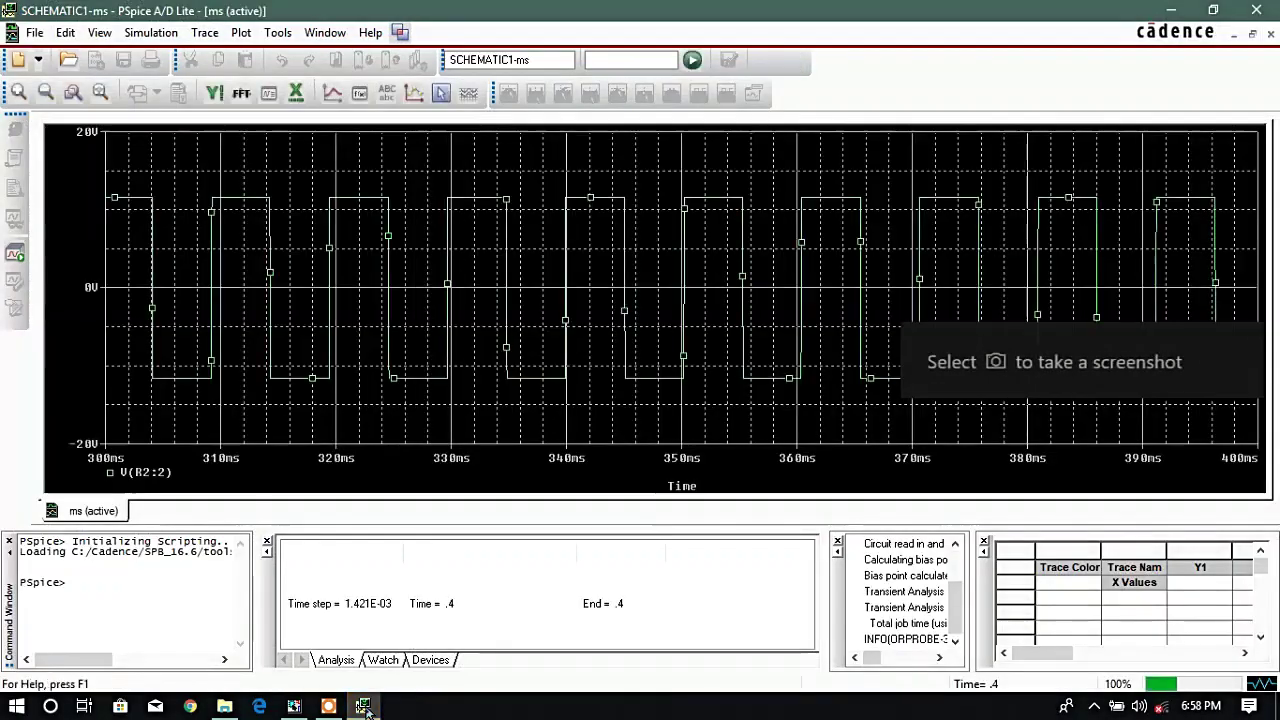